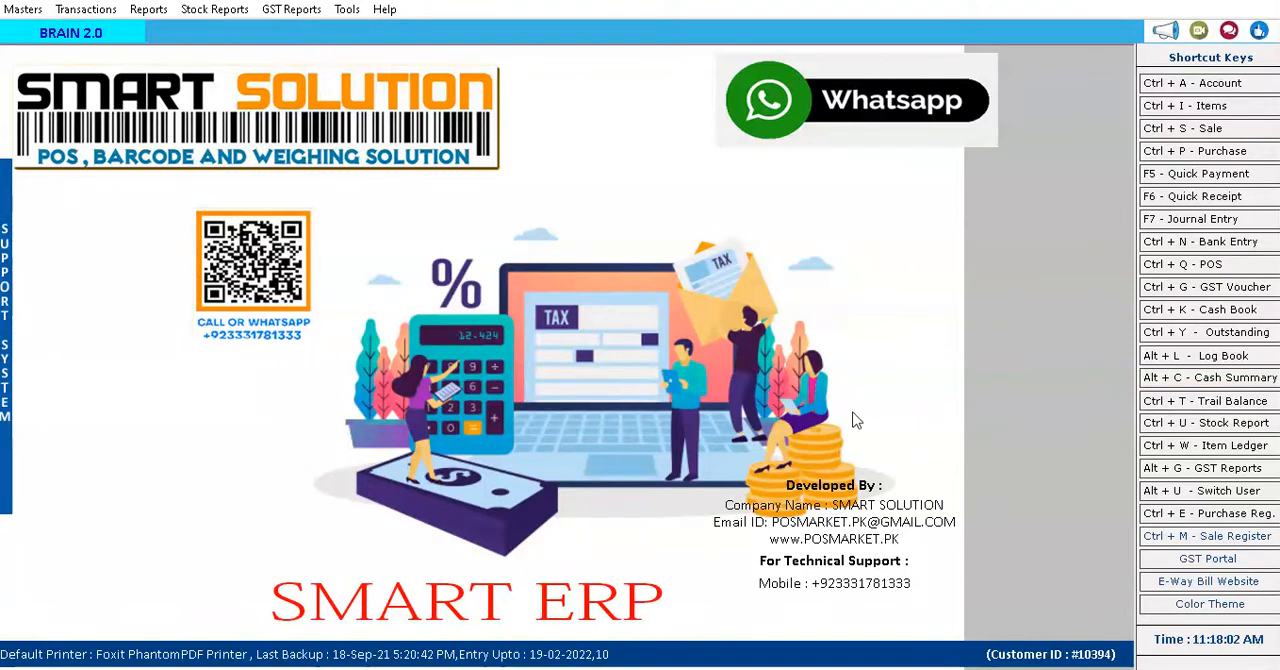
Start a new item from the item master list and name it "test plant".
{"action": "left_click", "coordinate": [25, 11]}
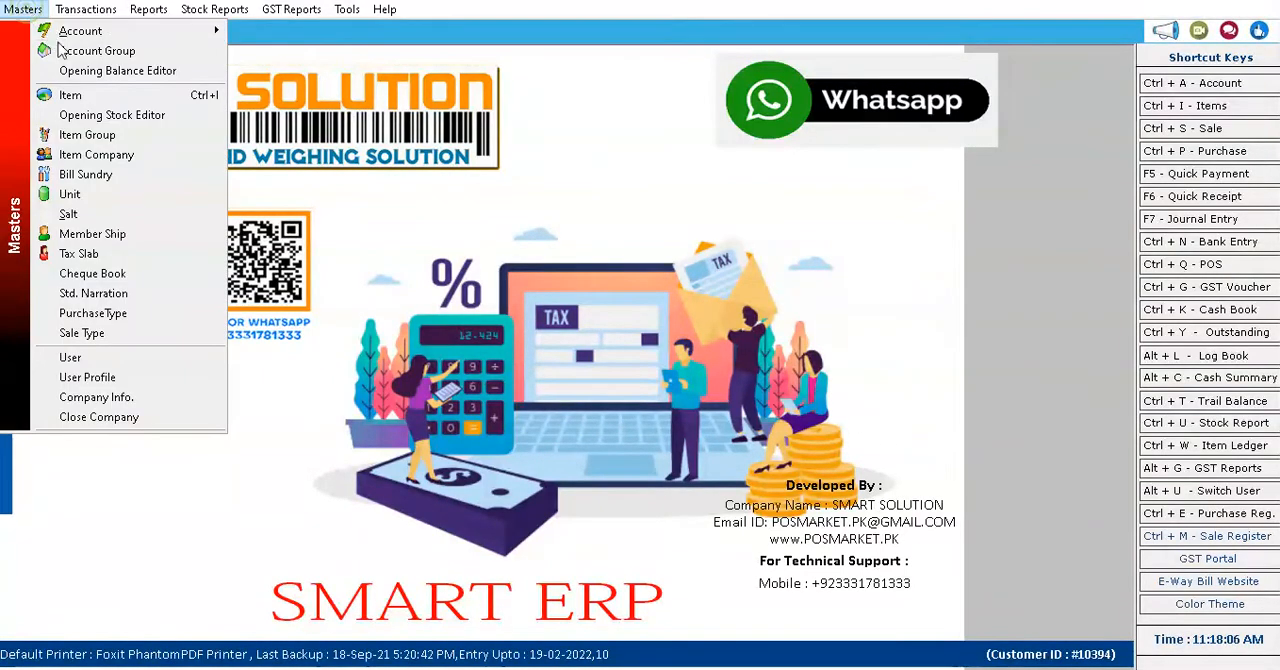
{"action": "left_click", "coordinate": [84, 97]}
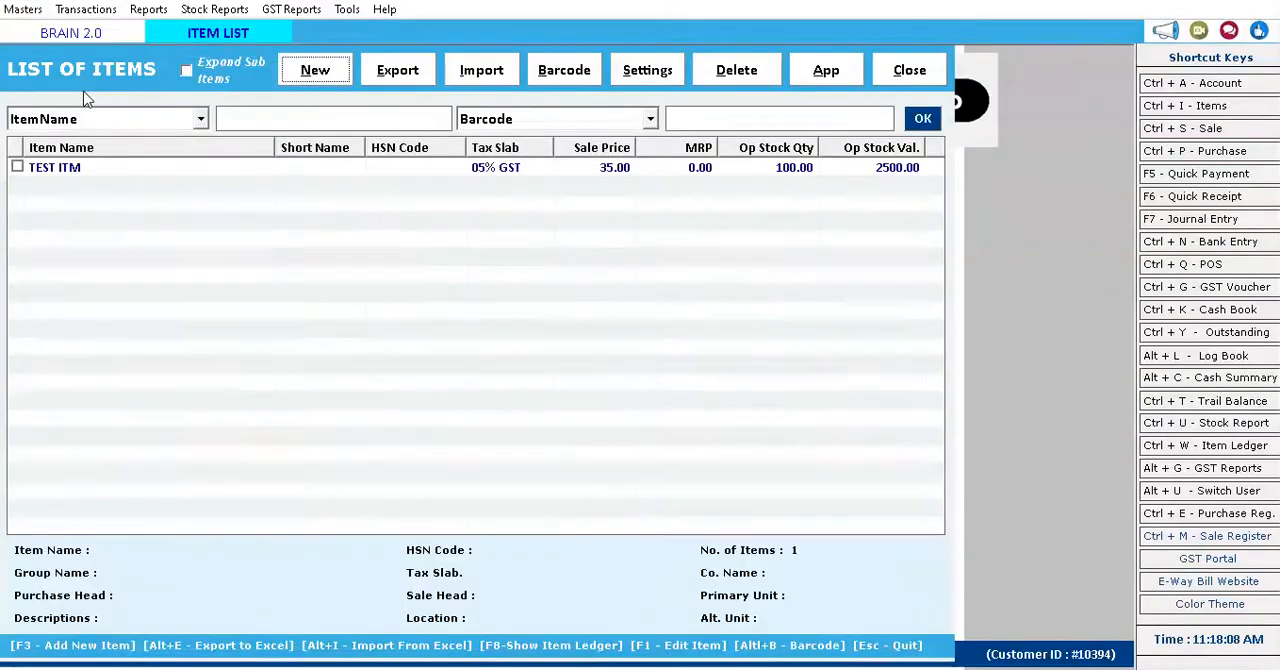
{"action": "left_click", "coordinate": [100, 170]}
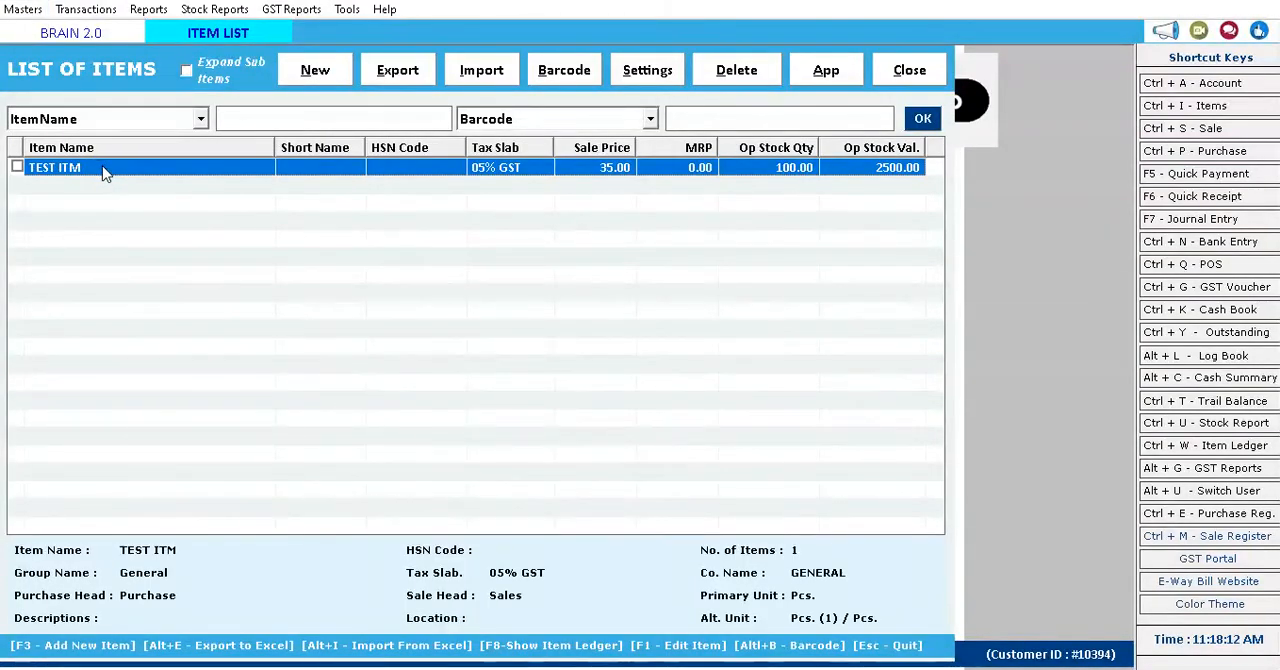
{"action": "left_click", "coordinate": [297, 80]}
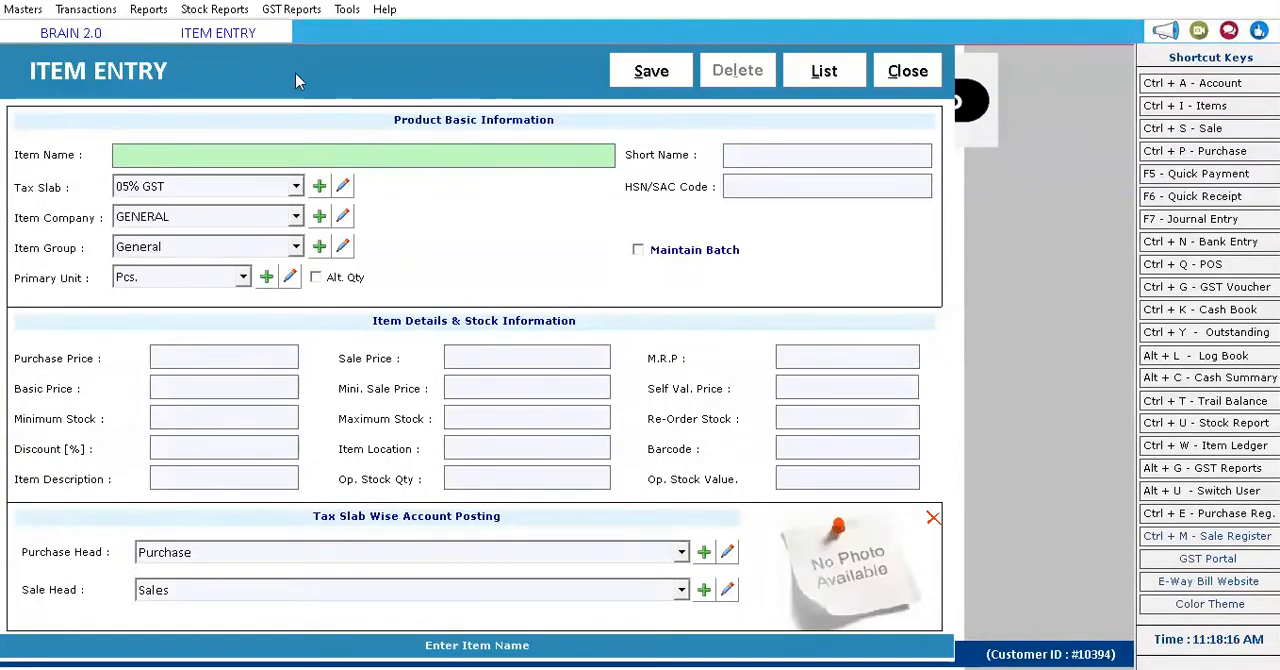
{"action": "type", "text": "test "}
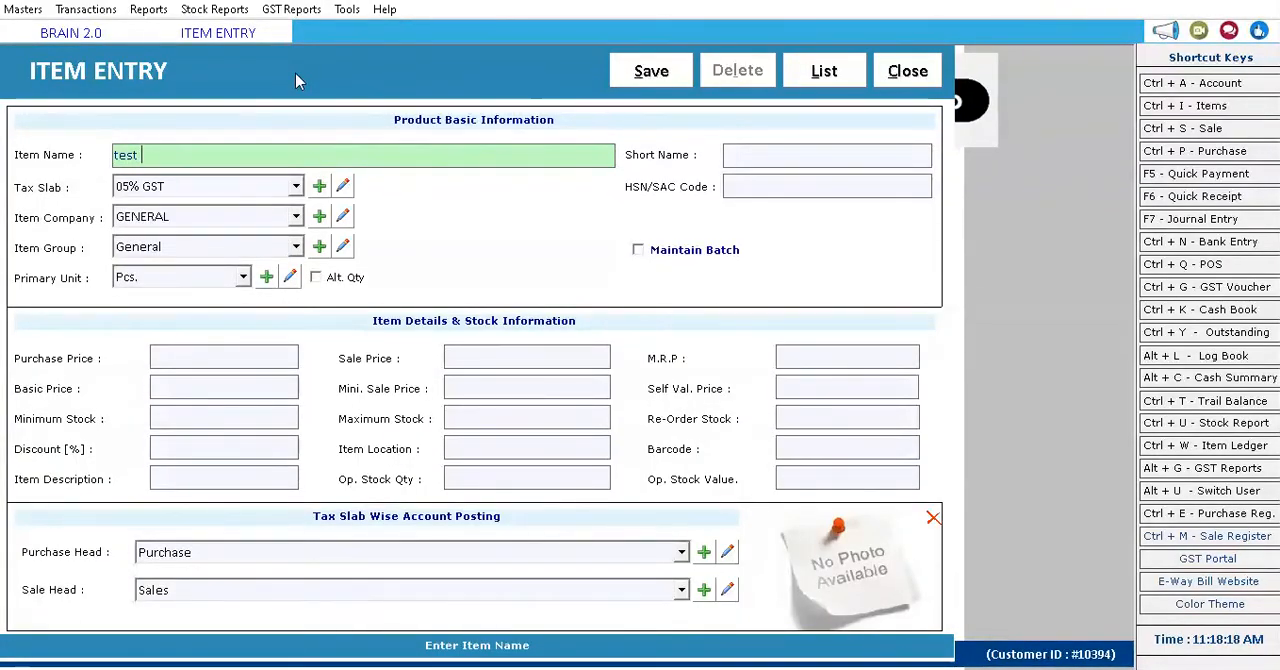
{"action": "type", "text": "plant"}
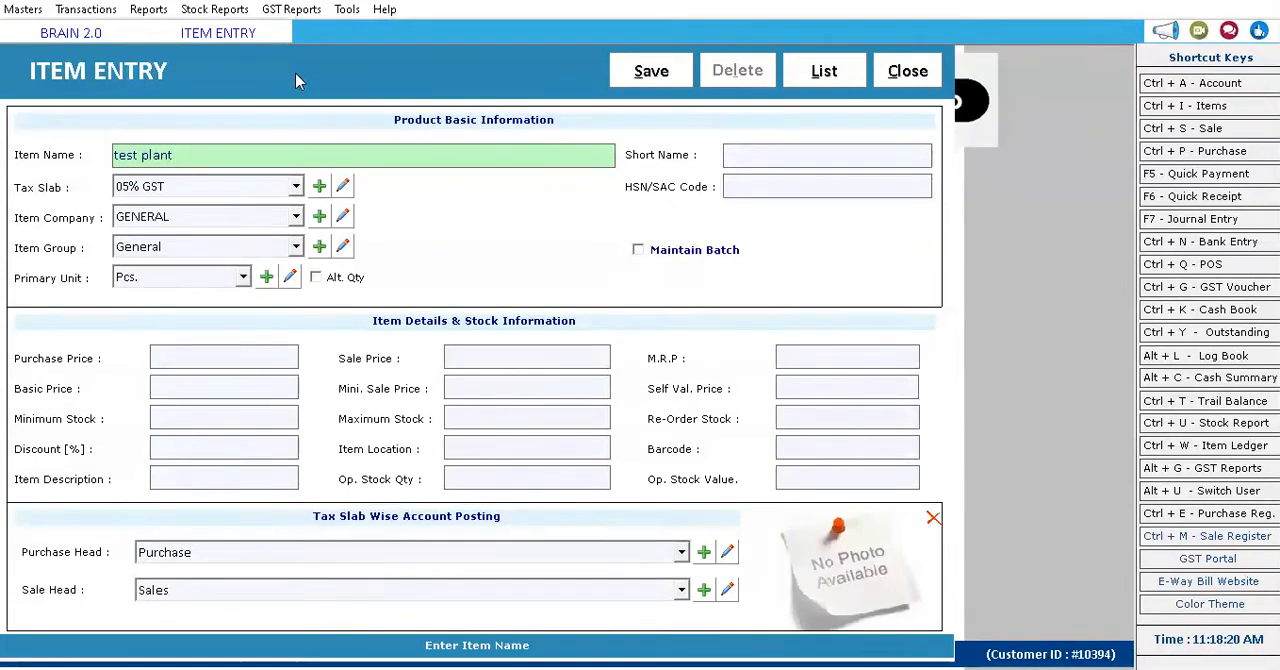
{"action": "key", "text": "Return"}
{"action": "key", "text": "Return"}
{"action": "key", "text": "Return"}
{"action": "key", "text": "Return"}
{"action": "key", "text": "Return"}
{"action": "key", "text": "Return"}
{"action": "key", "text": "Return"}
Keep the default tax slab, company, group and primary unit, and turn on Maintain Batch for the item.
{"action": "key", "text": "Return"}
{"action": "key", "text": "Return"}
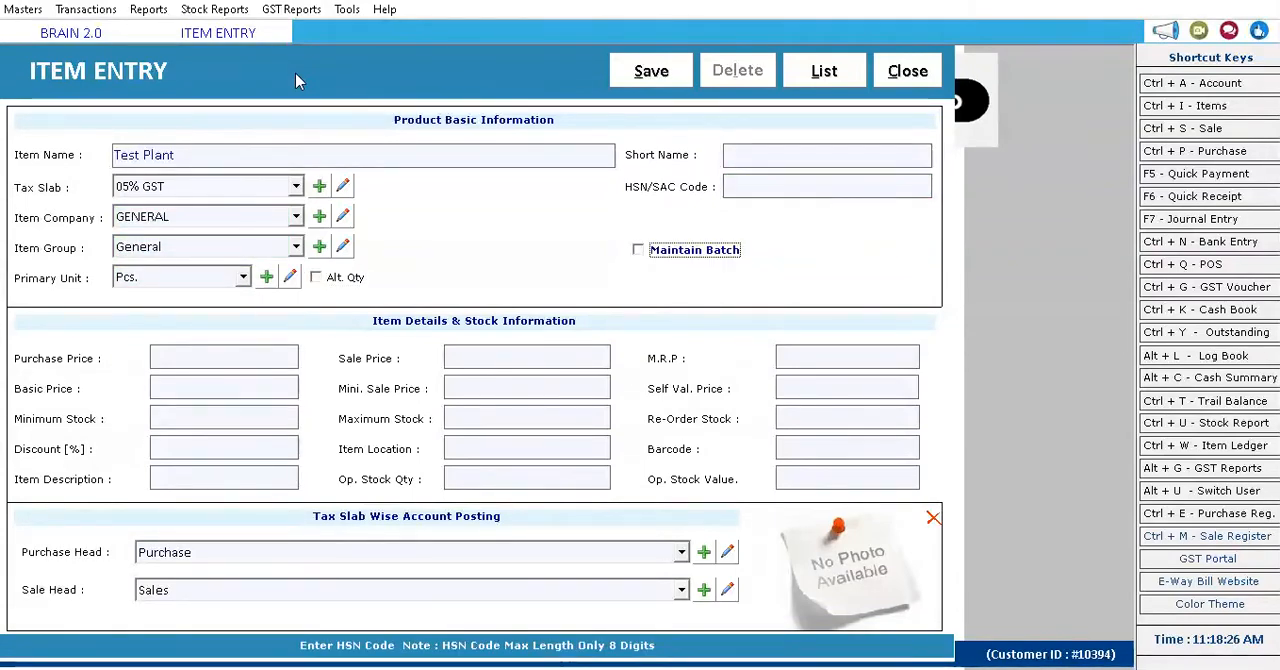
{"action": "key", "text": "space"}
{"action": "key", "text": "Return"}
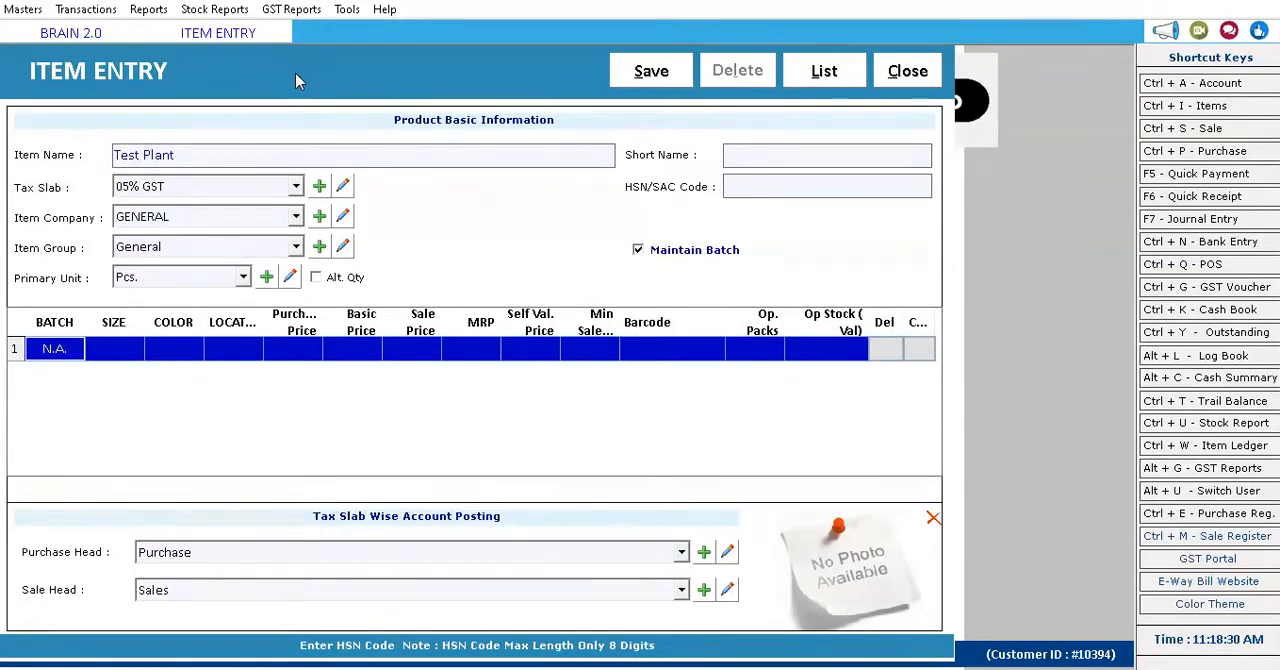
Set the first batch row's batch to b10 and its size to 40-50.
{"action": "type", "text": "b"}
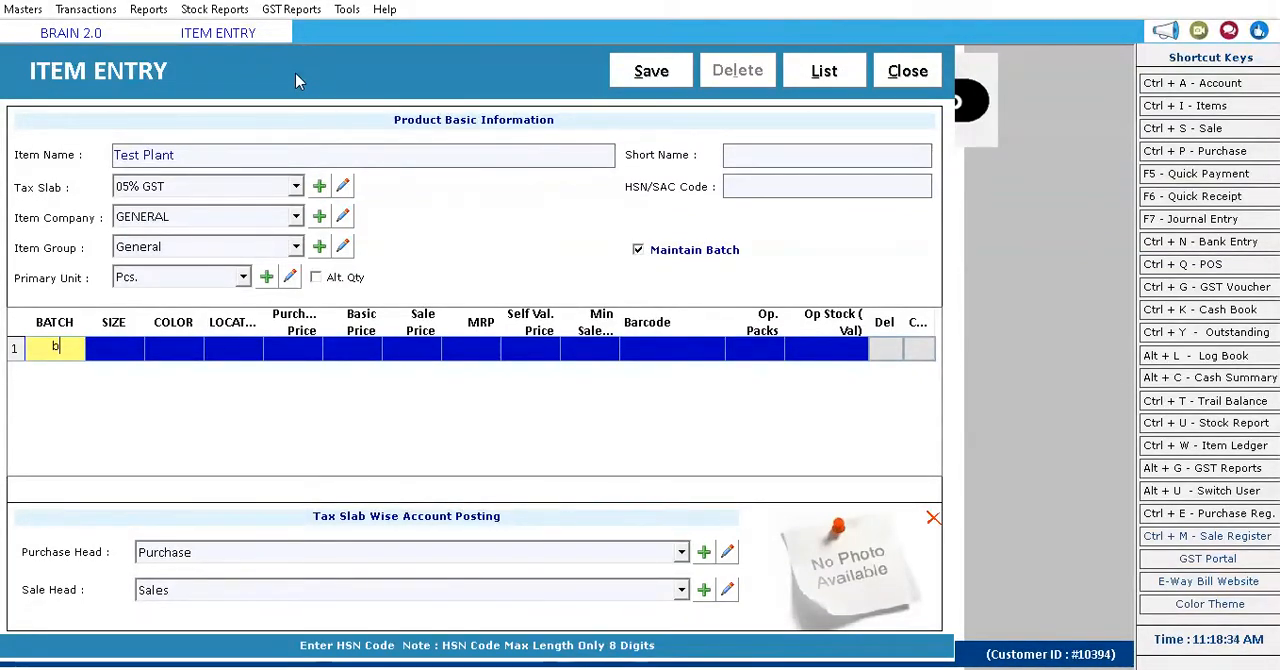
{"action": "type", "text": "10"}
{"action": "key", "text": "Return"}
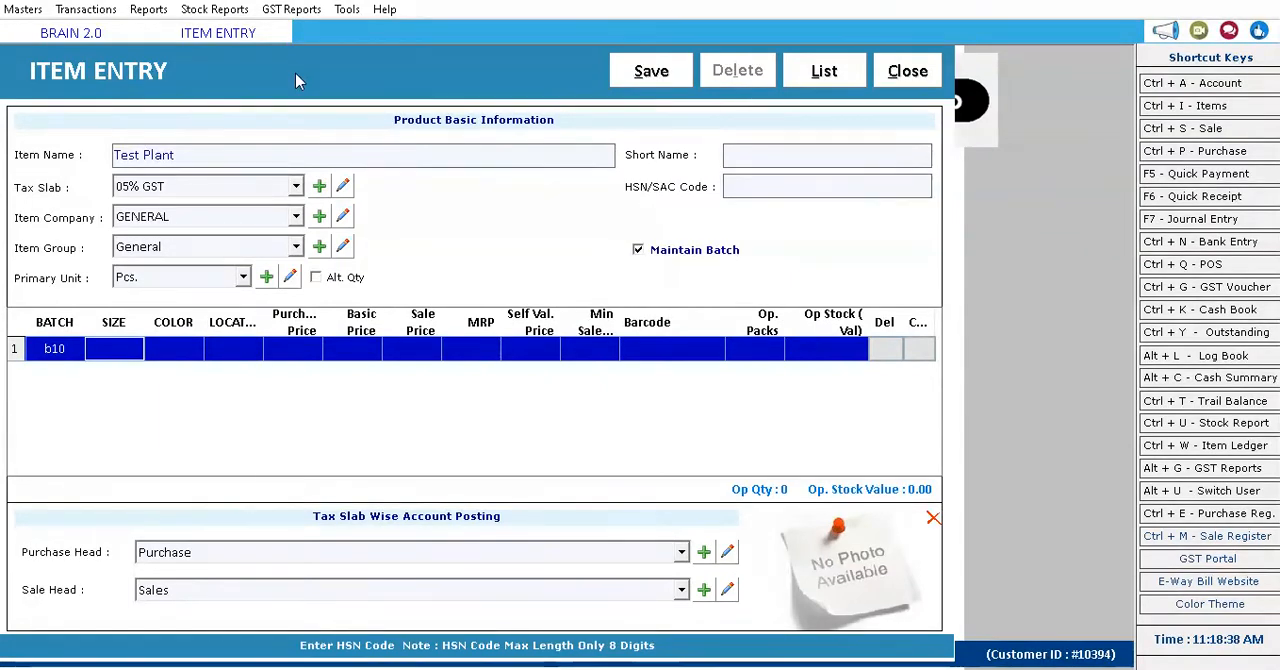
{"action": "type", "text": "size 1"}
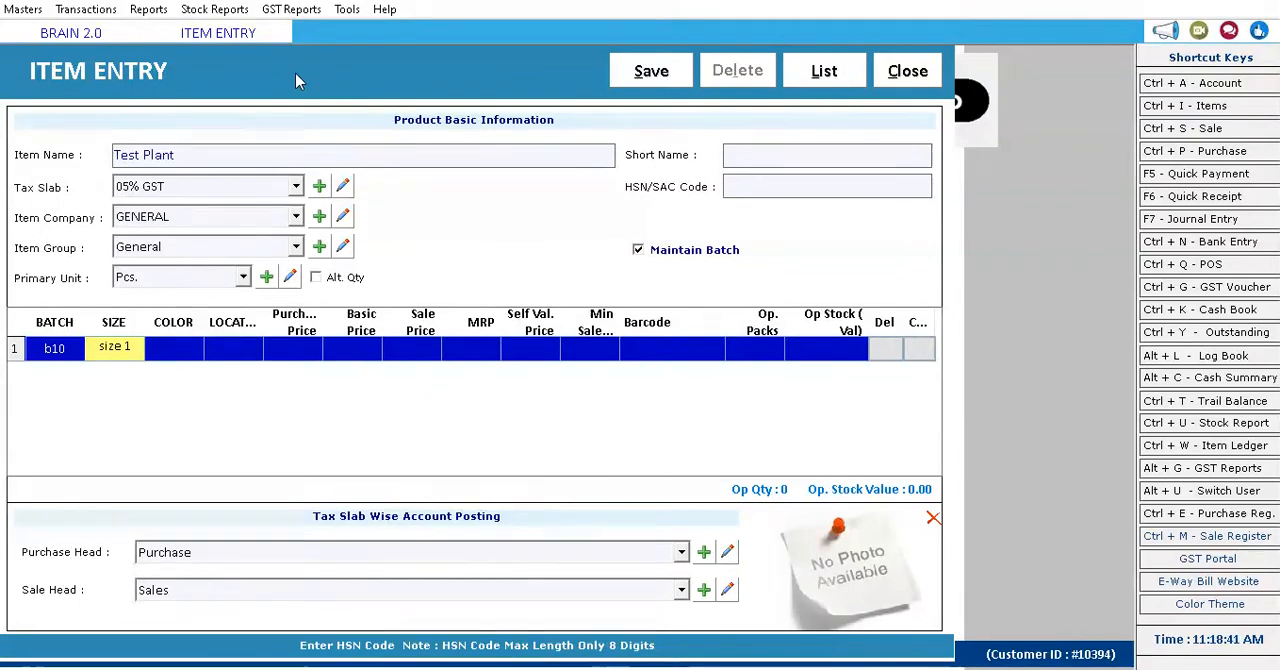
{"action": "key", "text": "Return"}
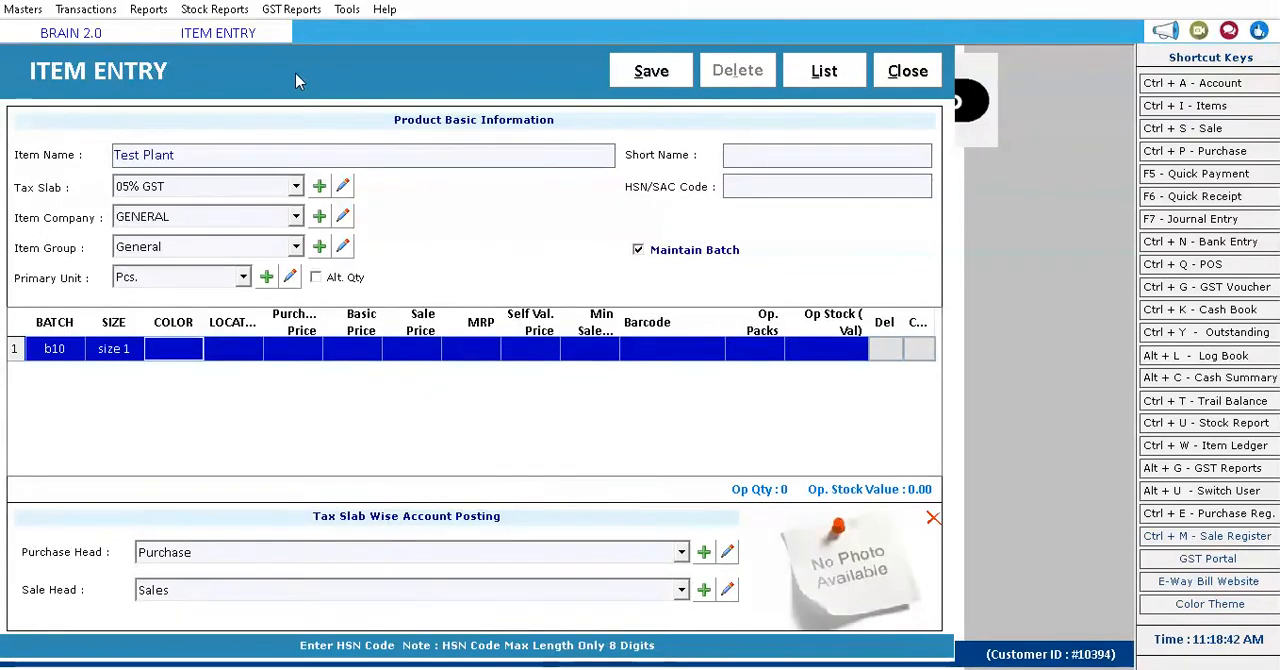
{"action": "key", "text": "Left"}
{"action": "type", "text": "40"}
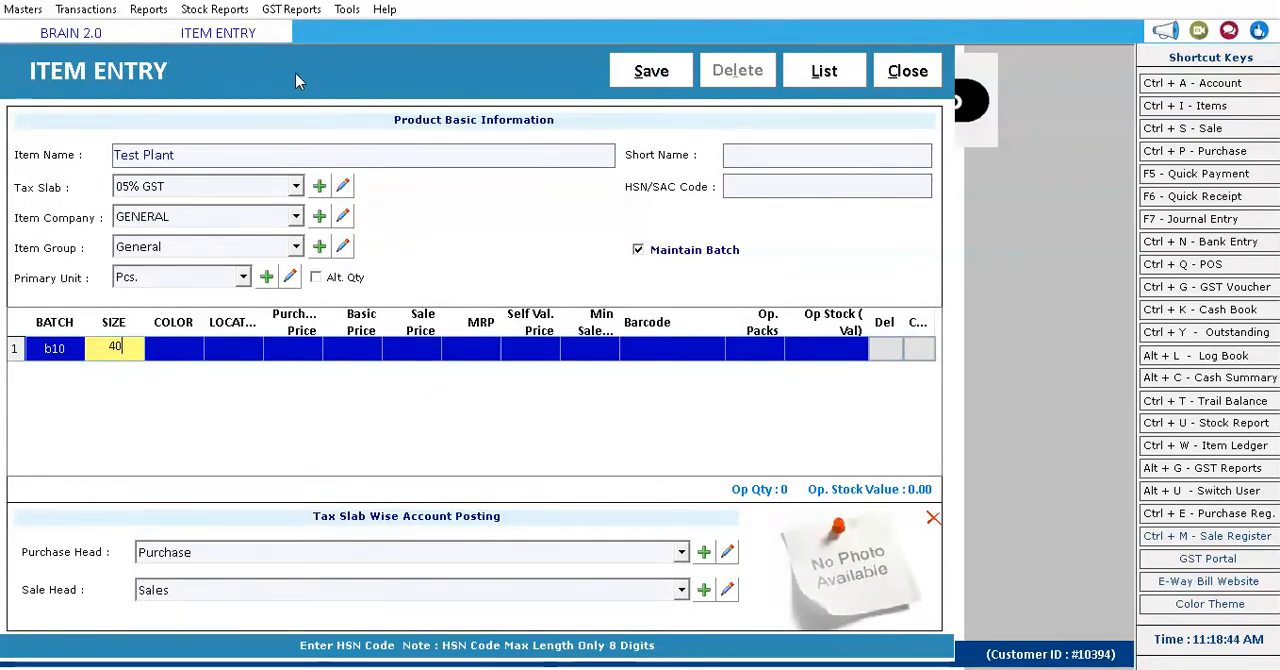
{"action": "type", "text": "-50"}
{"action": "key", "text": "Return"}
Set the first batch row's color to red and its location to loc1.
{"action": "type", "text": "red"}
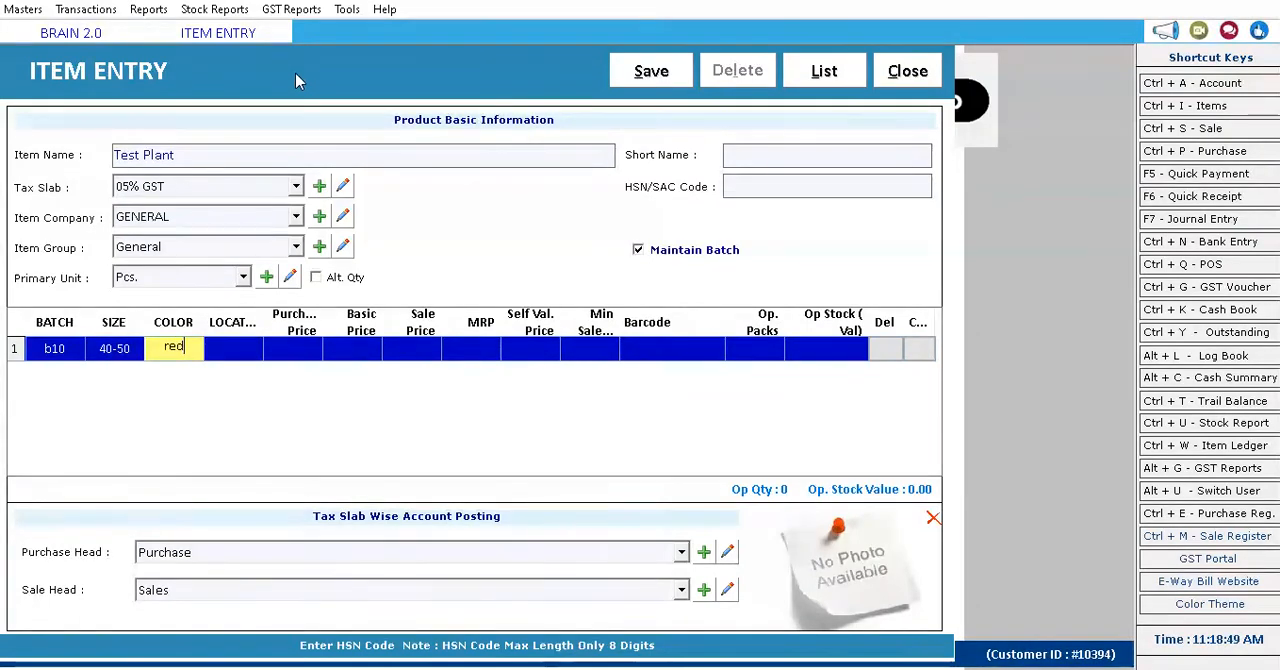
{"action": "key", "text": "Return"}
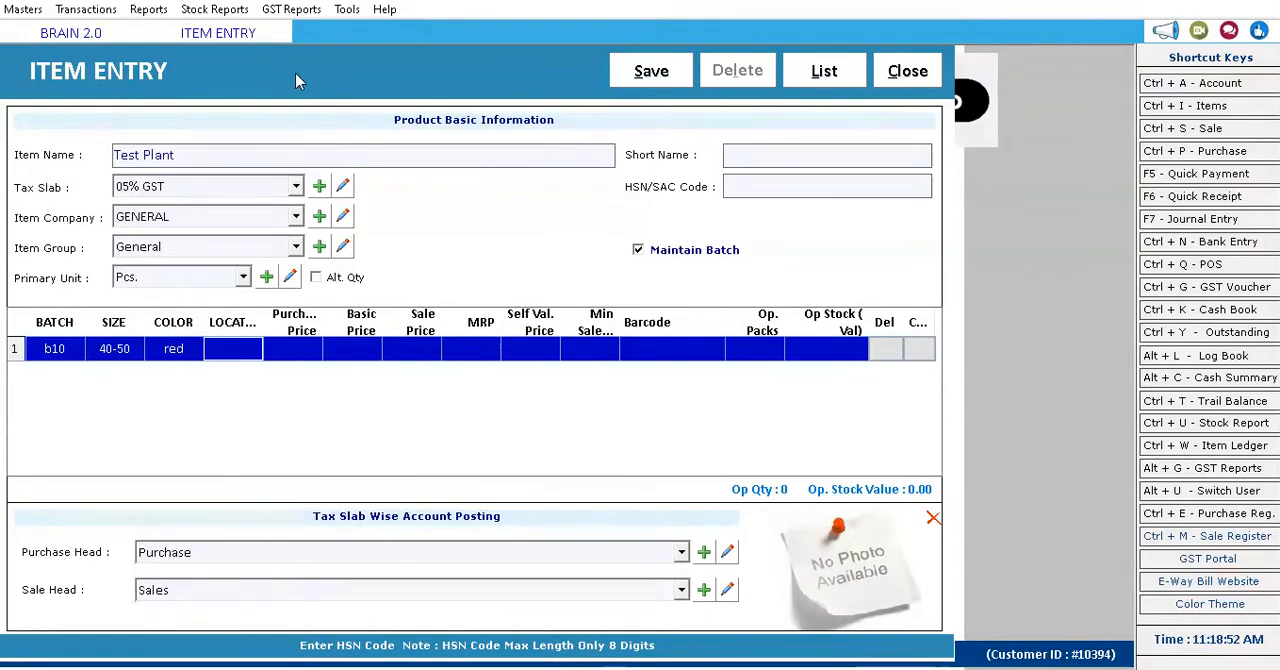
{"action": "type", "text": "loc1"}
{"action": "key", "text": "Return"}
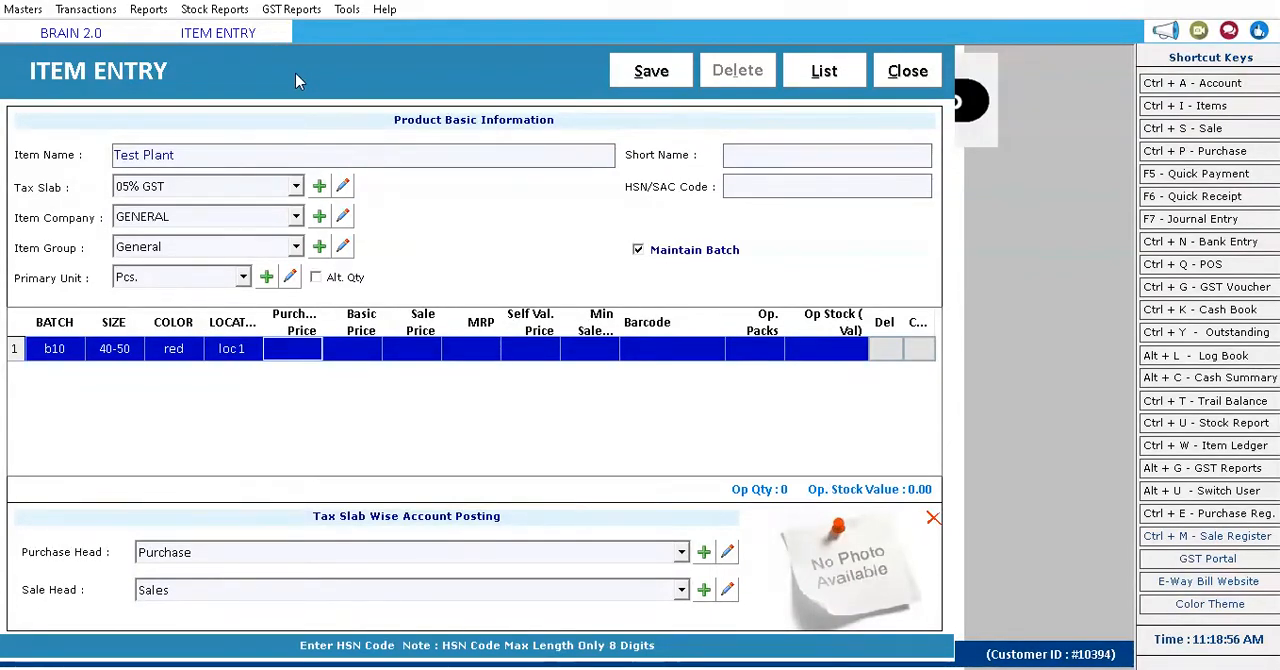
Set the first batch row's purchase price to 25, basic price to 25 and sale price to 35.
{"action": "type", "text": "1"}
{"action": "type", "text": "5"}
{"action": "key", "text": "Return"}
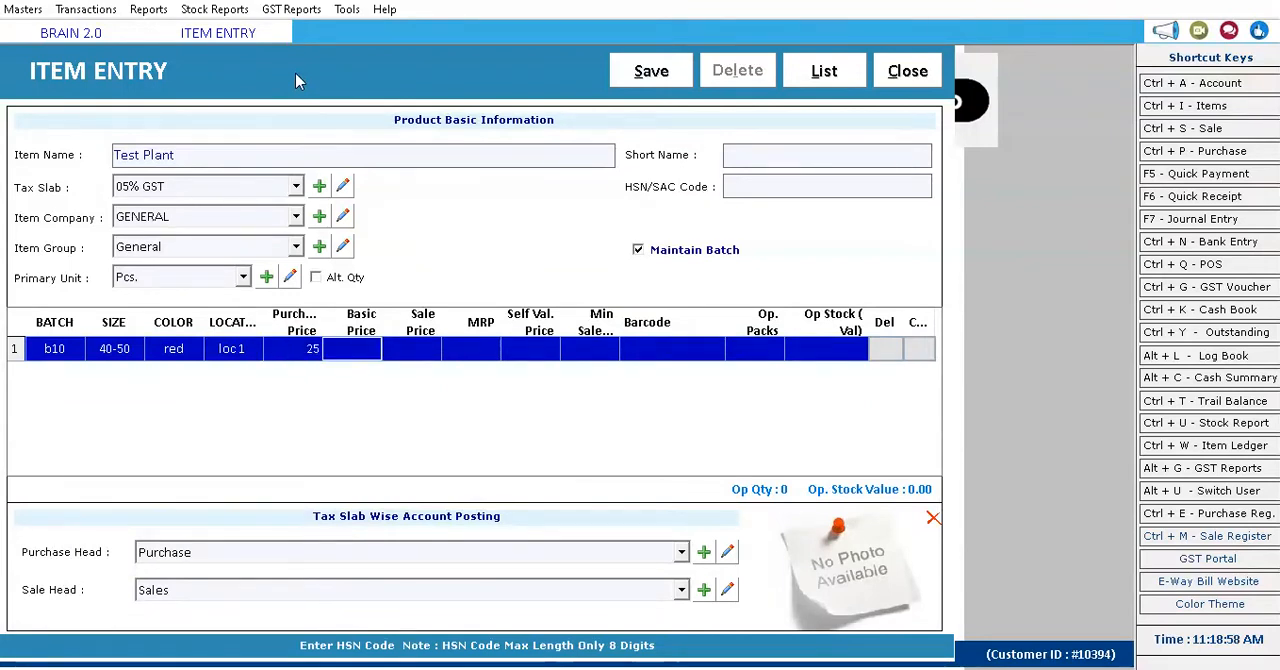
{"action": "type", "text": "25"}
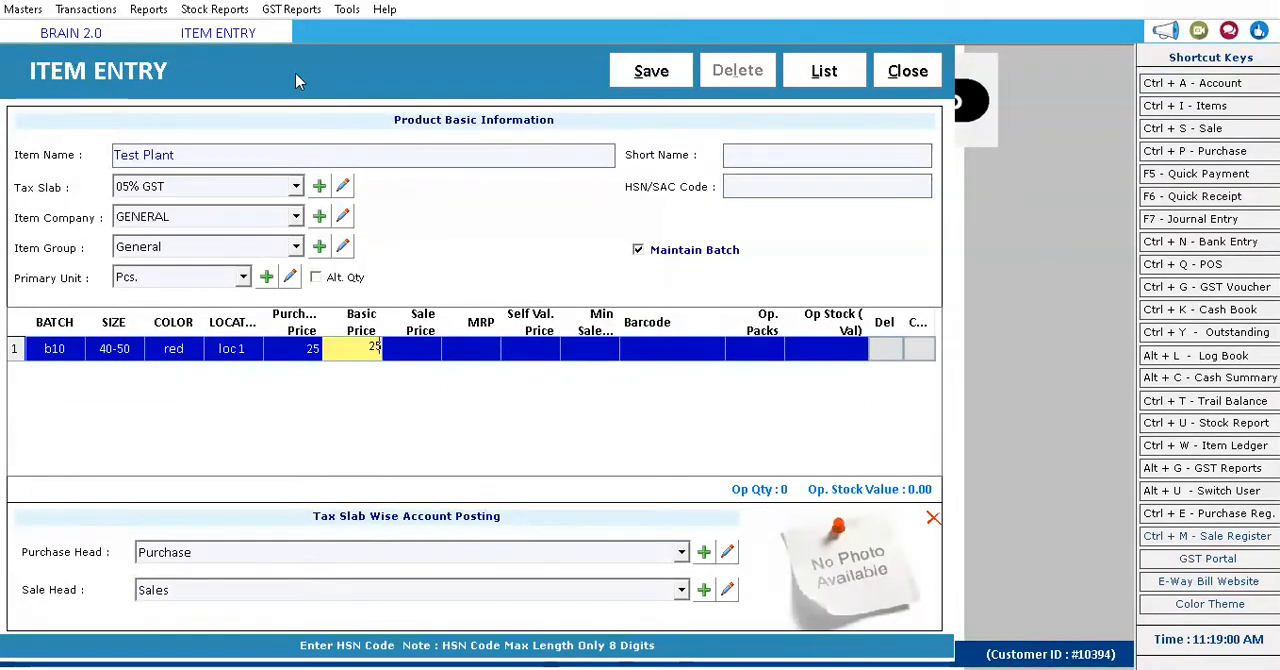
{"action": "key", "text": "Return"}
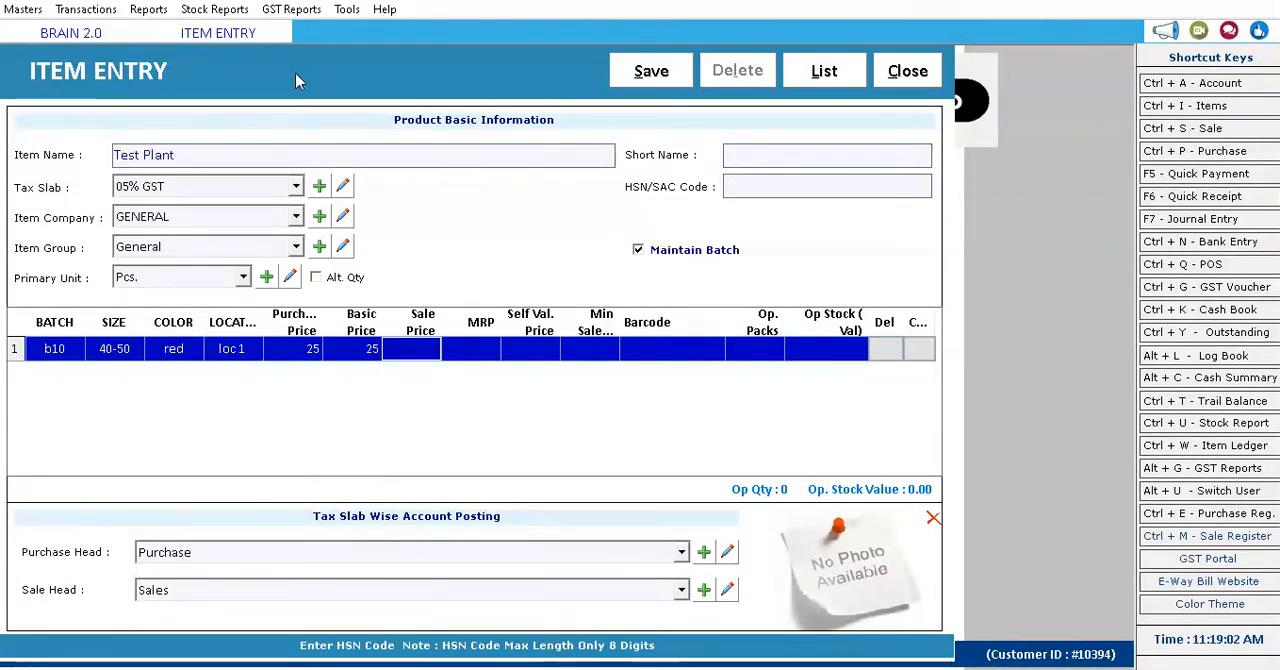
{"action": "type", "text": "35"}
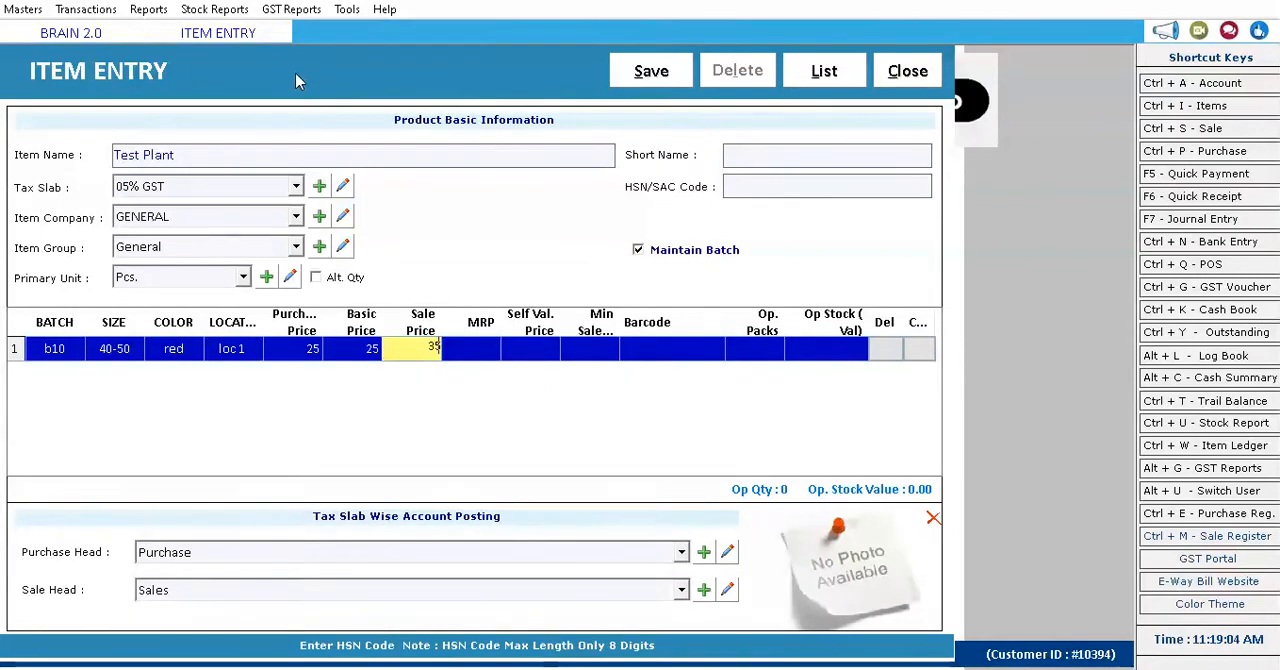
{"action": "key", "text": "Return"}
{"action": "key", "text": "Return"}
{"action": "key", "text": "Return"}
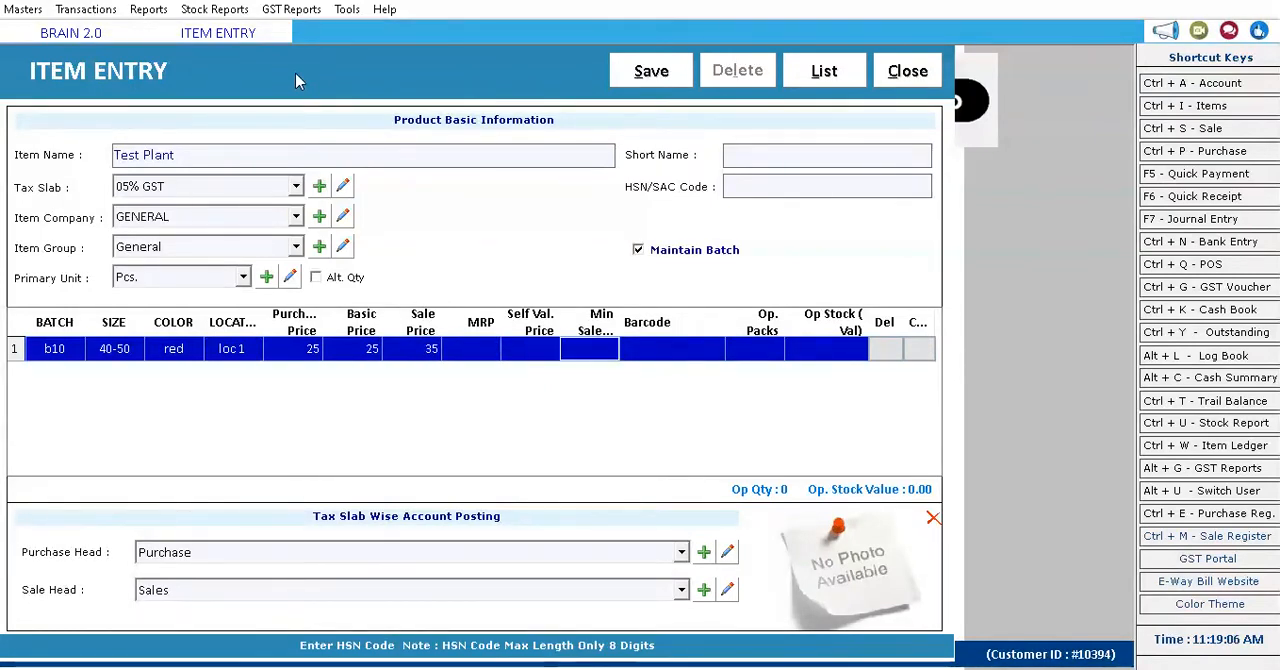
Leave the first row's remaining prices blank, enter barcode 112233 and 100 opening packs, and accept the row.
{"action": "key", "text": "Return"}
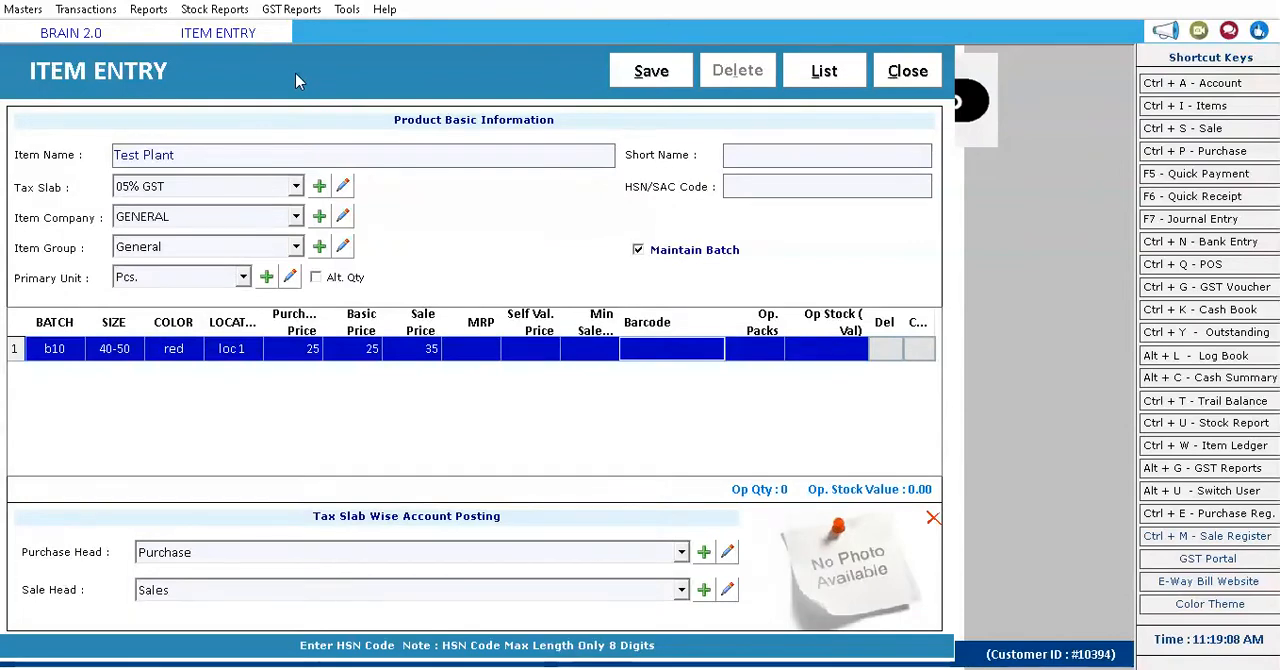
{"action": "type", "text": "112233"}
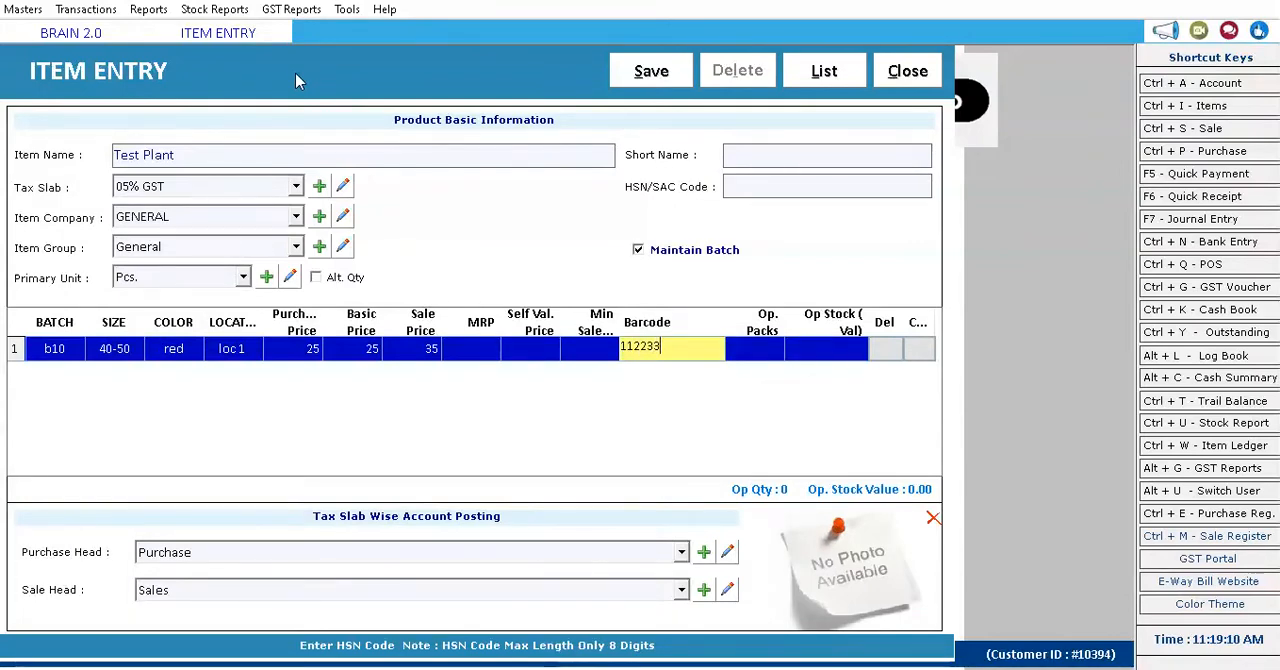
{"action": "key", "text": "Return"}
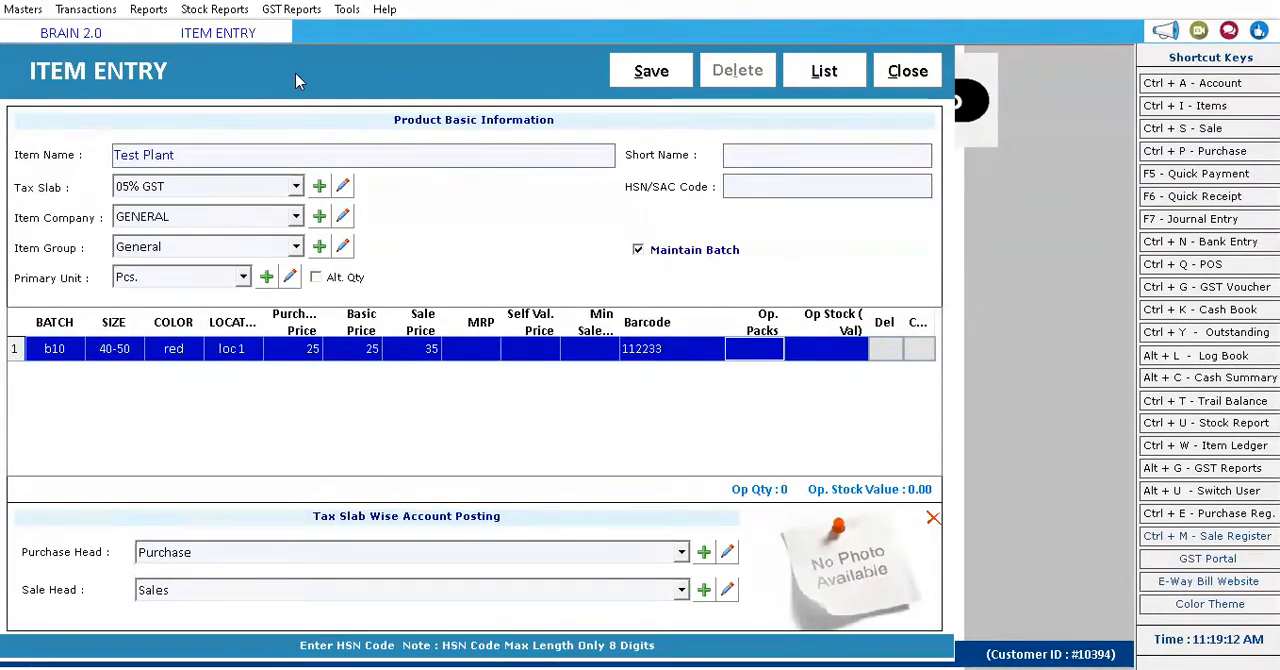
{"action": "type", "text": "100"}
{"action": "key", "text": "Return"}
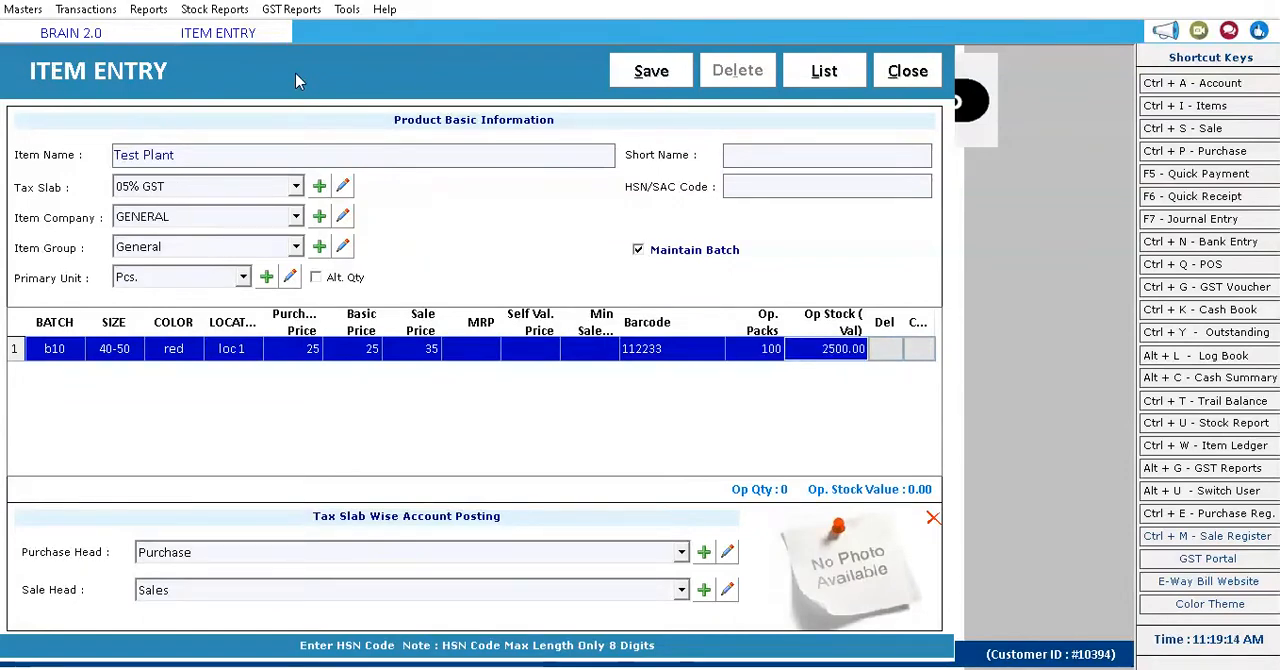
{"action": "key", "text": "Return"}
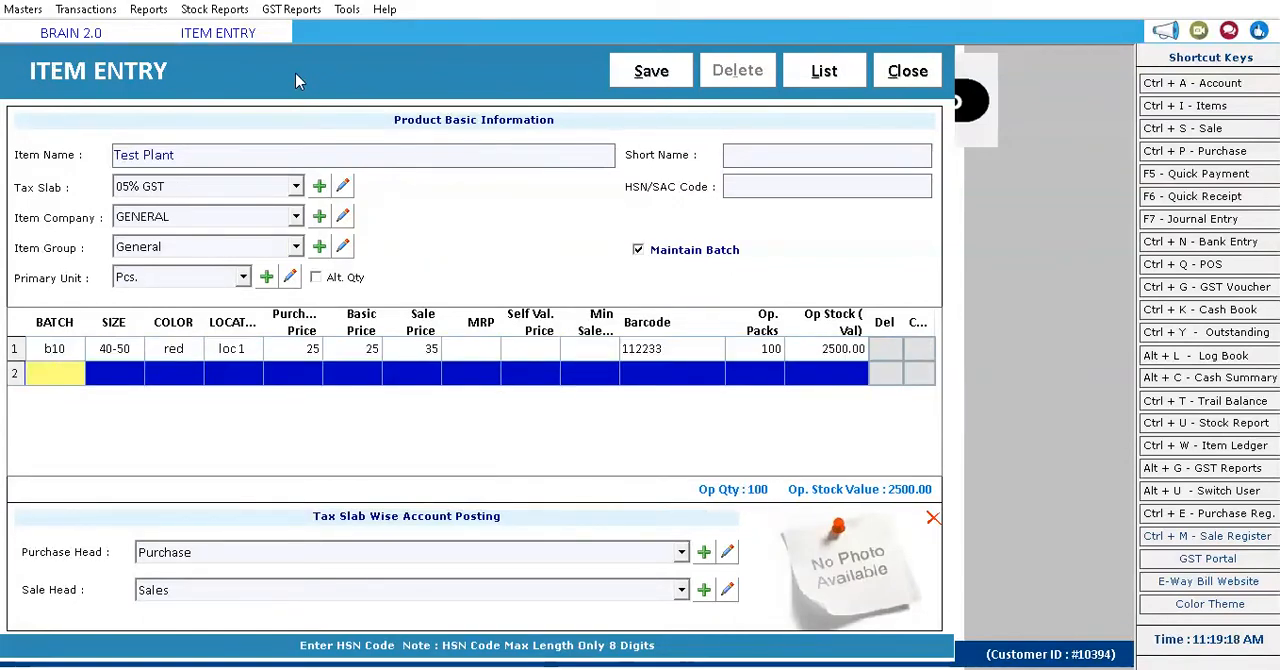
Fill in the second row with batch b10, size 40-60, color red and location loc2.
{"action": "type", "text": "b10"}
{"action": "key", "text": "Return"}
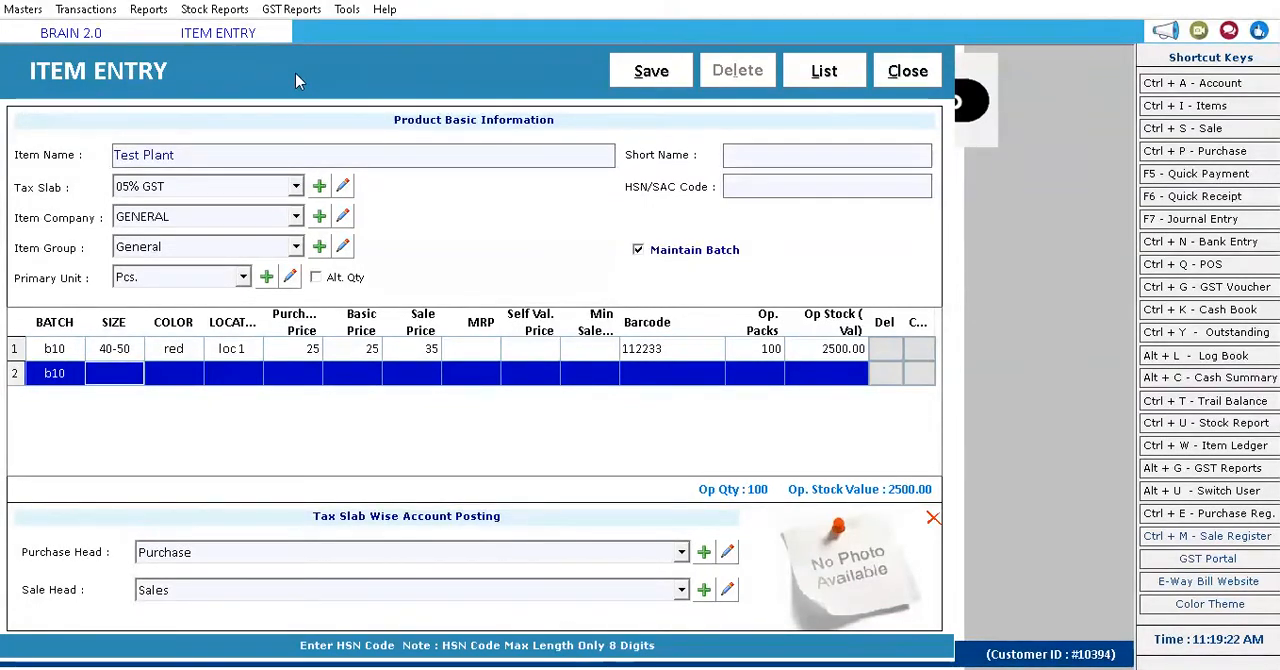
{"action": "type", "text": "40-"}
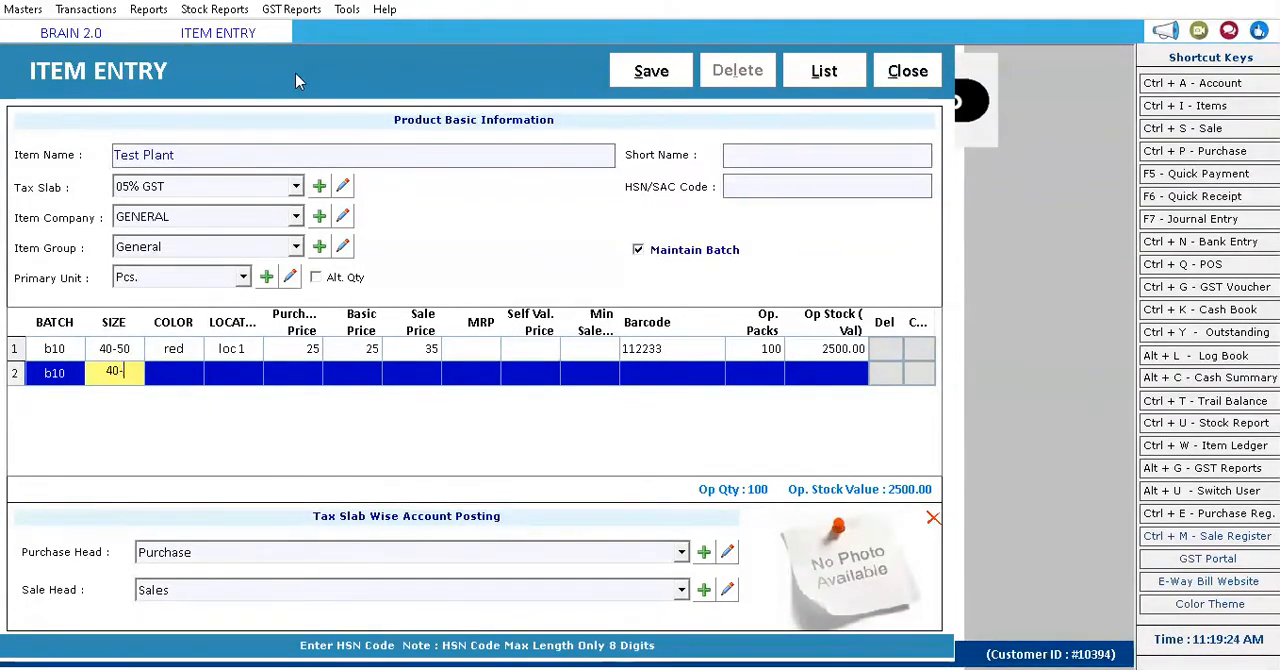
{"action": "type", "text": "60"}
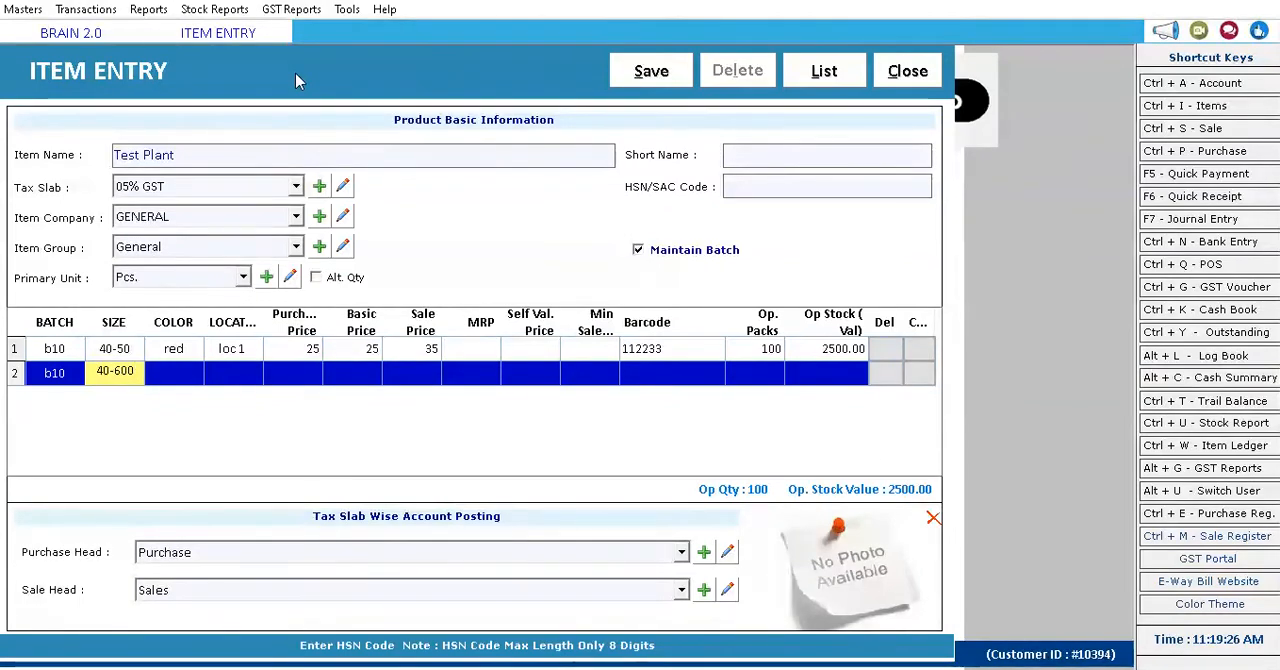
{"action": "key", "text": "Return"}
{"action": "type", "text": "re"}
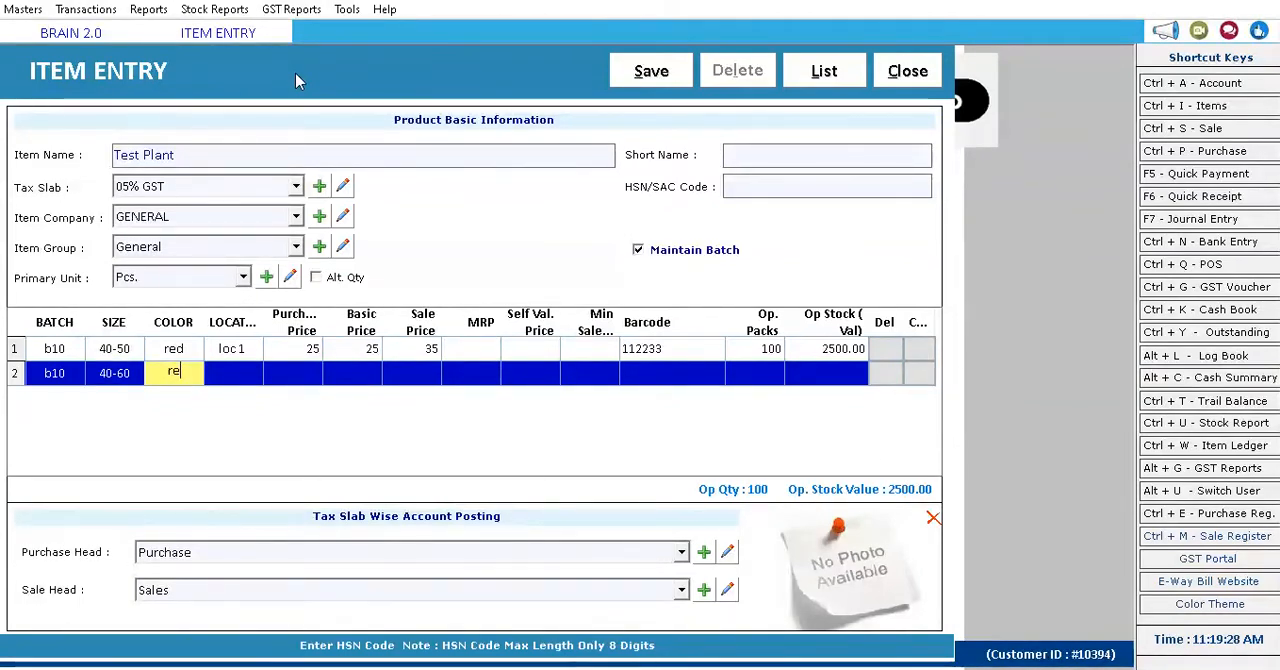
{"action": "type", "text": "d"}
{"action": "key", "text": "Return"}
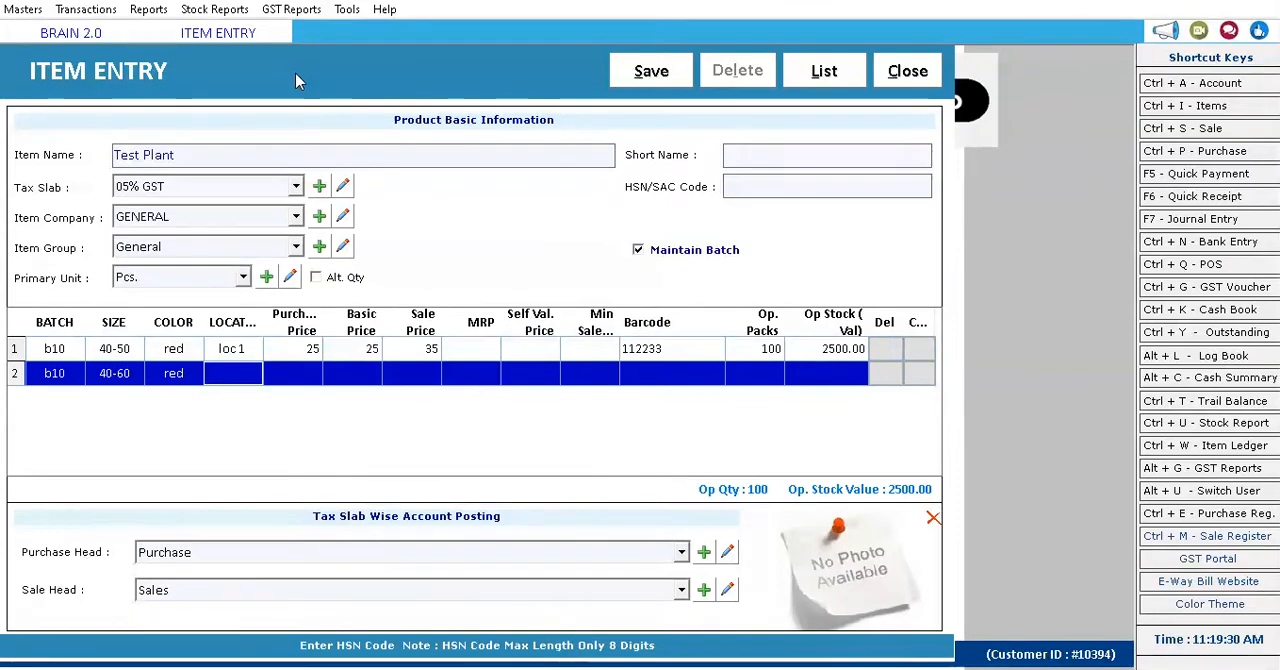
{"action": "type", "text": "loc2"}
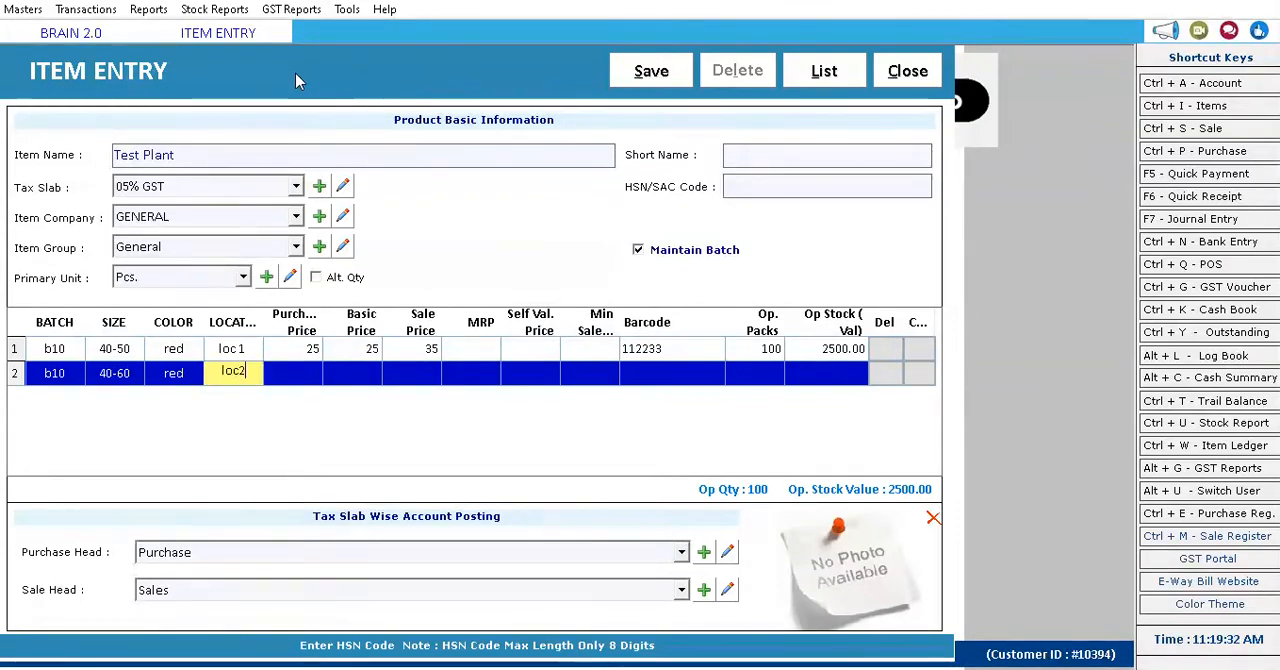
{"action": "key", "text": "Return"}
Price the second batch row at 25 purchase, 25 basic and 35 sale.
{"action": "type", "text": "25"}
{"action": "key", "text": "Return"}
{"action": "type", "text": "25"}
{"action": "key", "text": "Return"}
{"action": "type", "text": "35"}
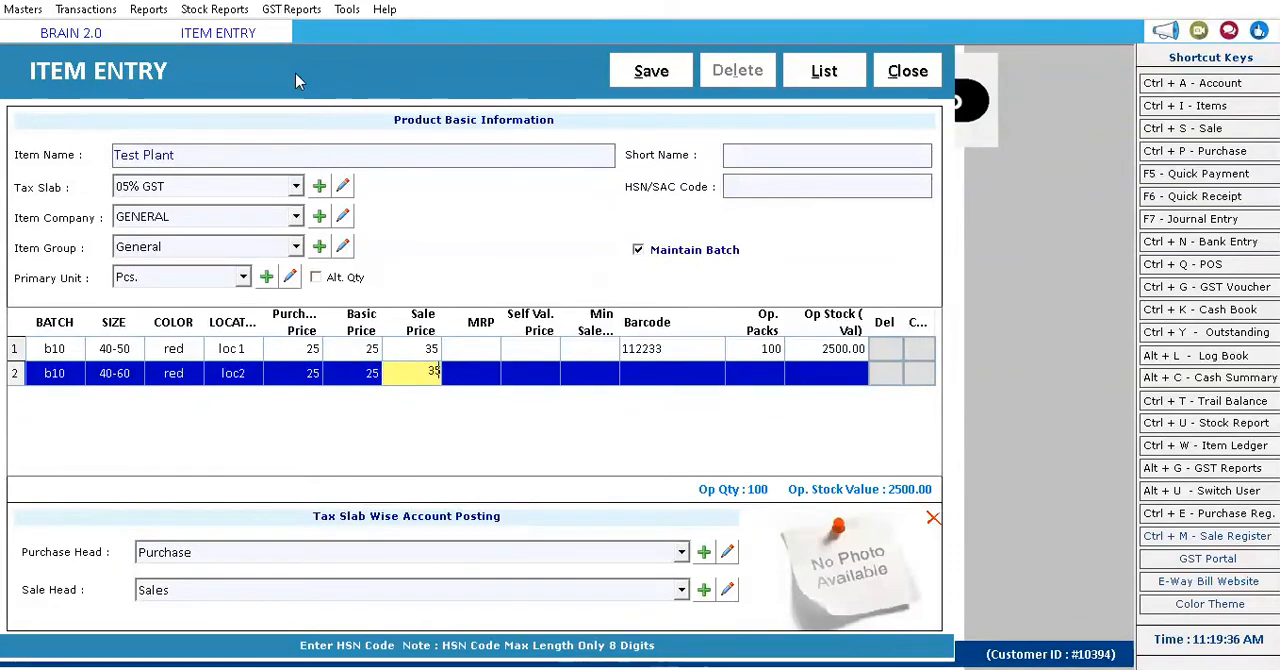
{"action": "key", "text": "Return"}
Leave the second row's remaining prices blank and enter barcode 2312313 with 100 opening packs.
{"action": "key", "text": "Return"}
{"action": "key", "text": "Return"}
{"action": "key", "text": "Return"}
{"action": "type", "text": "2312313"}
{"action": "key", "text": "Return"}
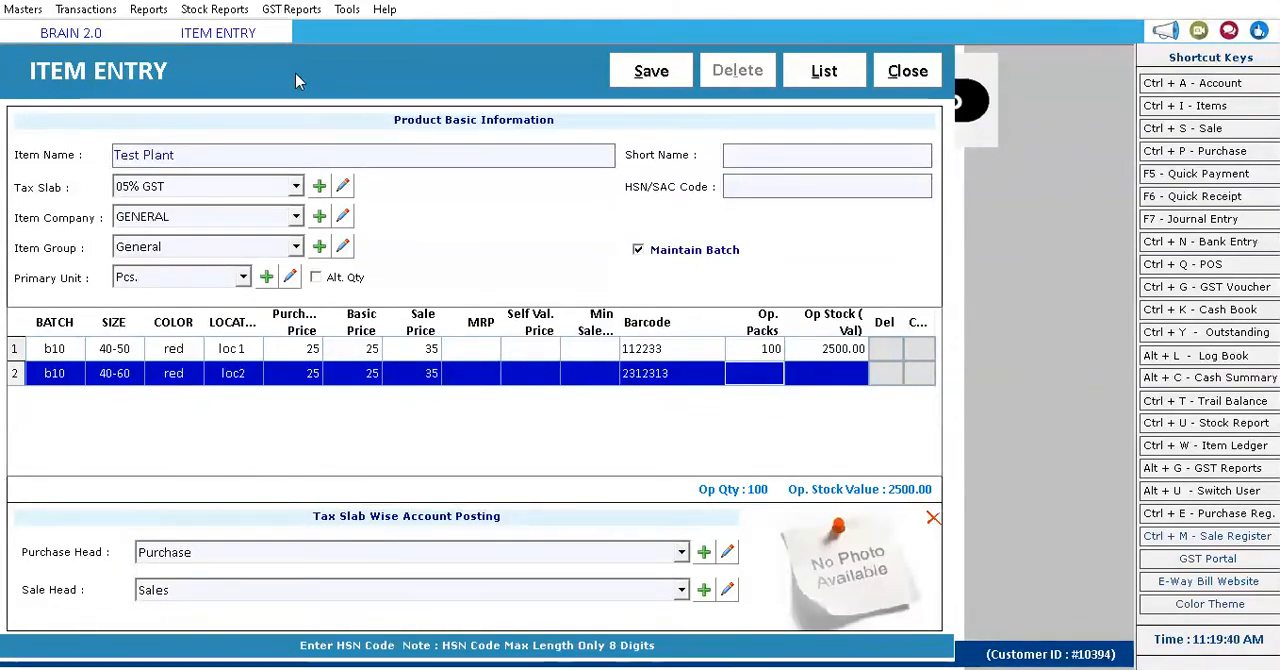
{"action": "type", "text": "100"}
Fill in the third batch row with batch b25, size 50-6, color red and location loc 2.
{"action": "key", "text": "Return"}
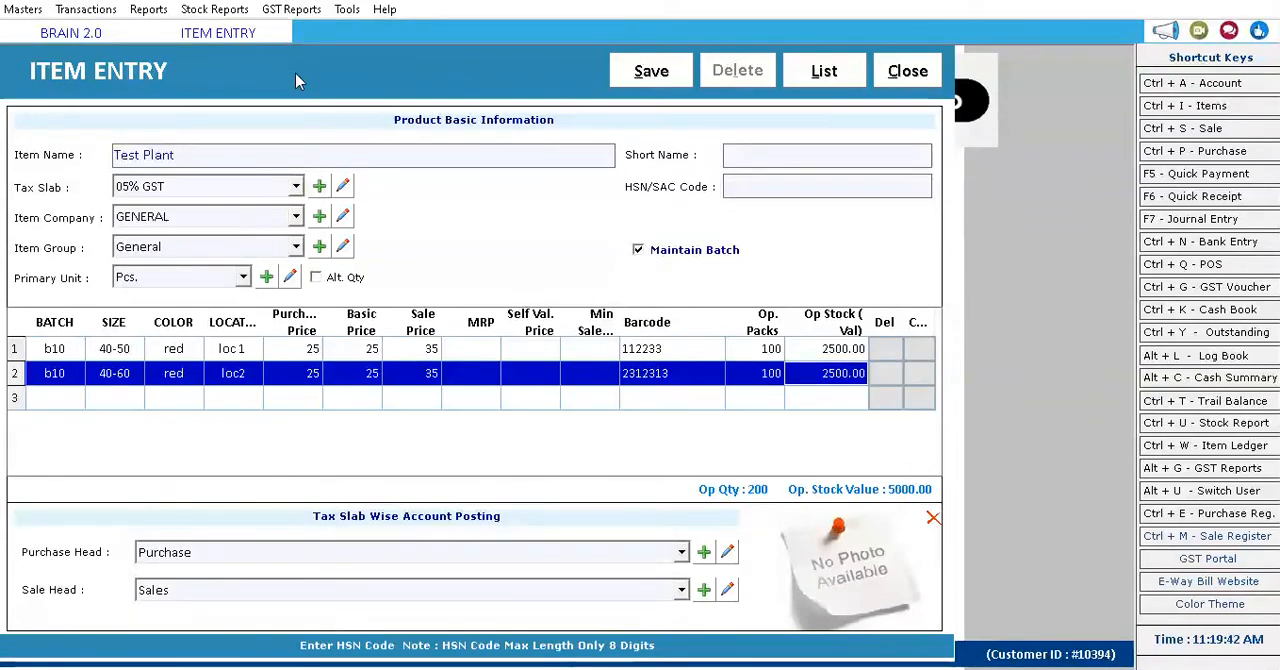
{"action": "key", "text": "Return"}
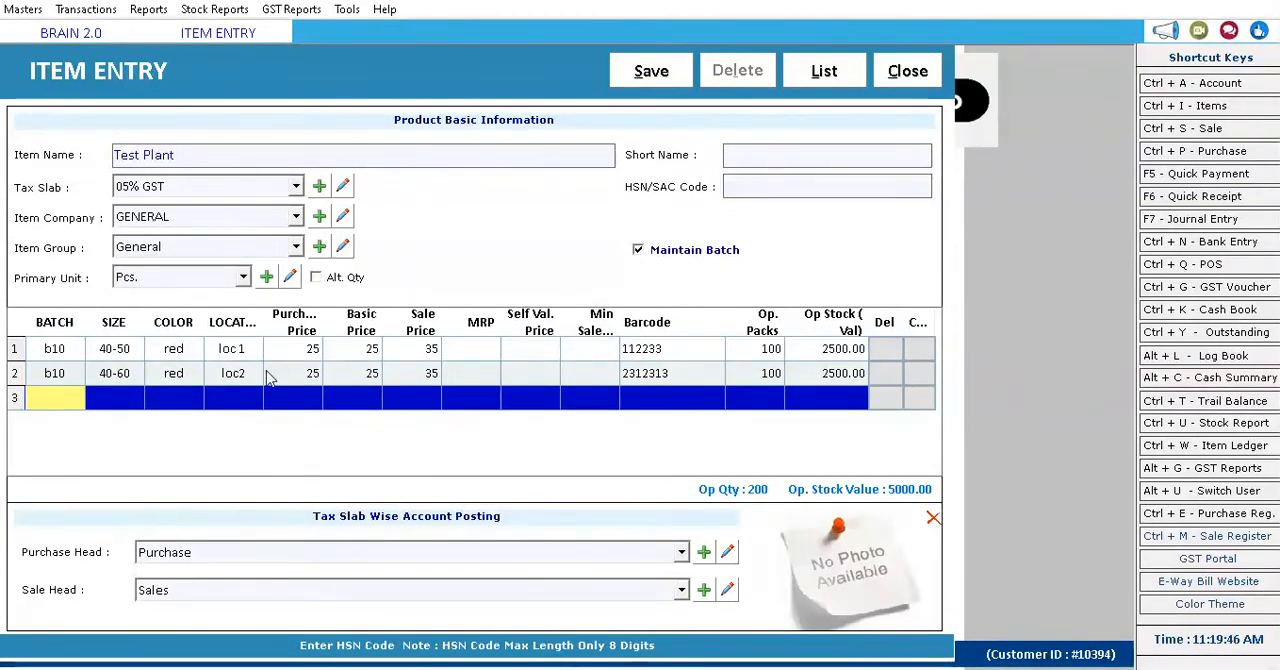
{"action": "type", "text": "b25"}
{"action": "key", "text": "Return"}
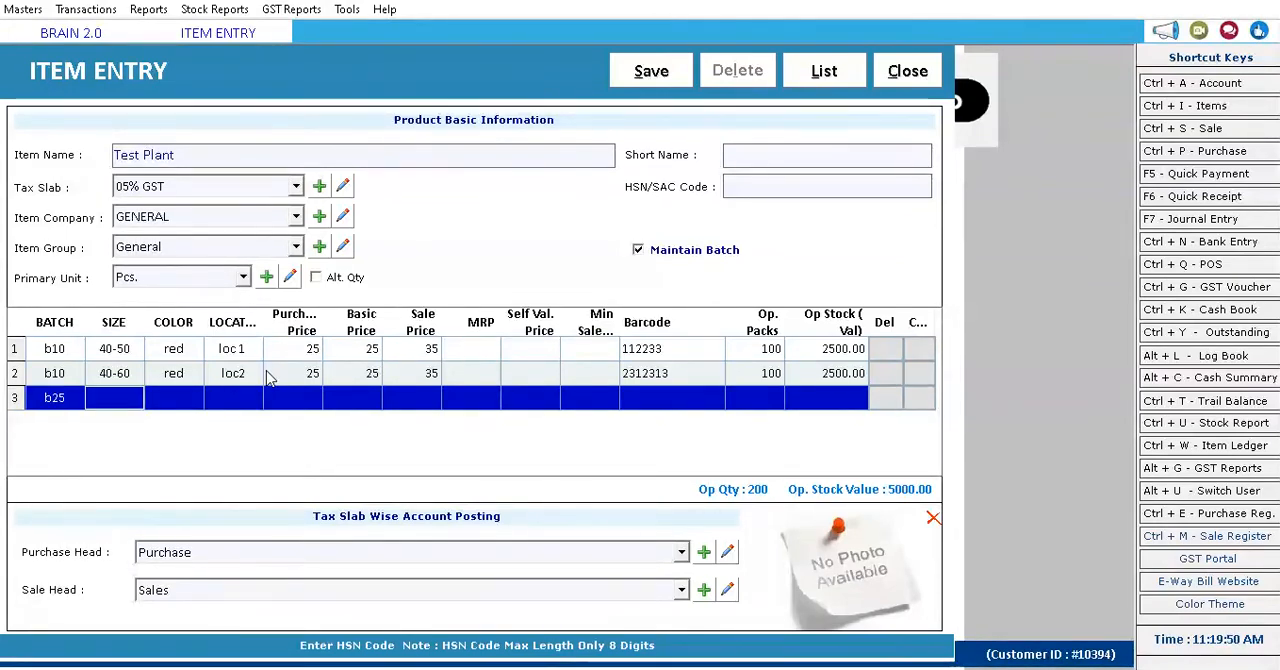
{"action": "type", "text": "50"}
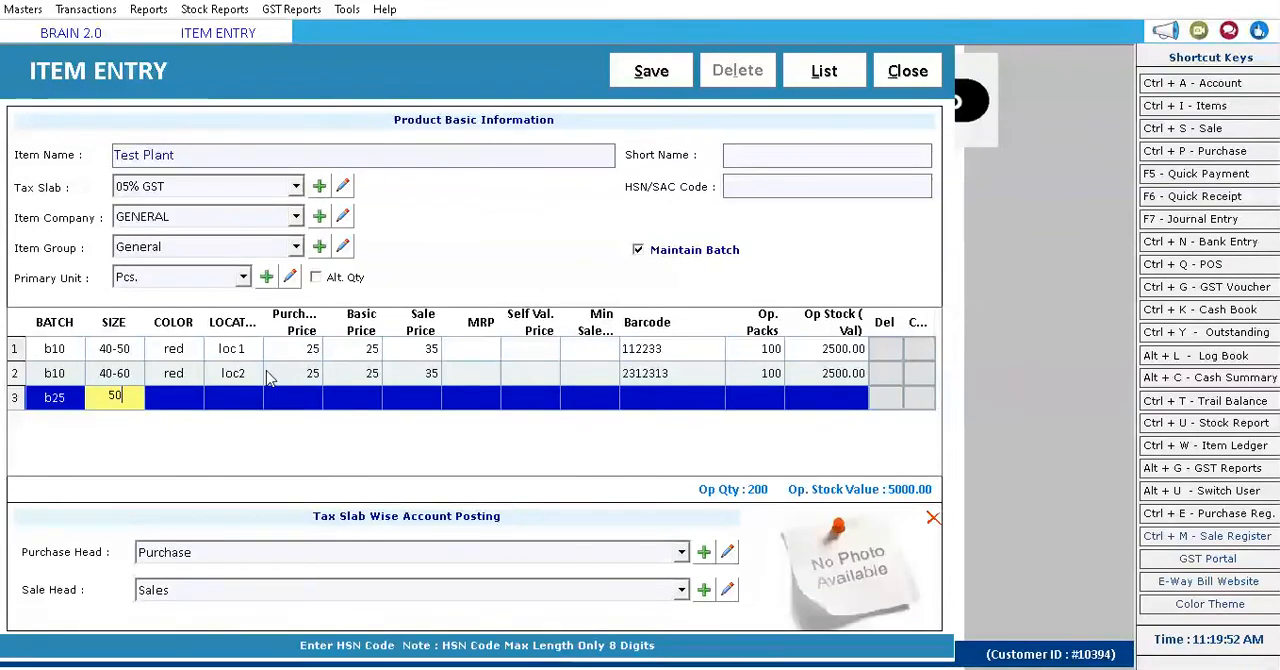
{"action": "type", "text": "-6"}
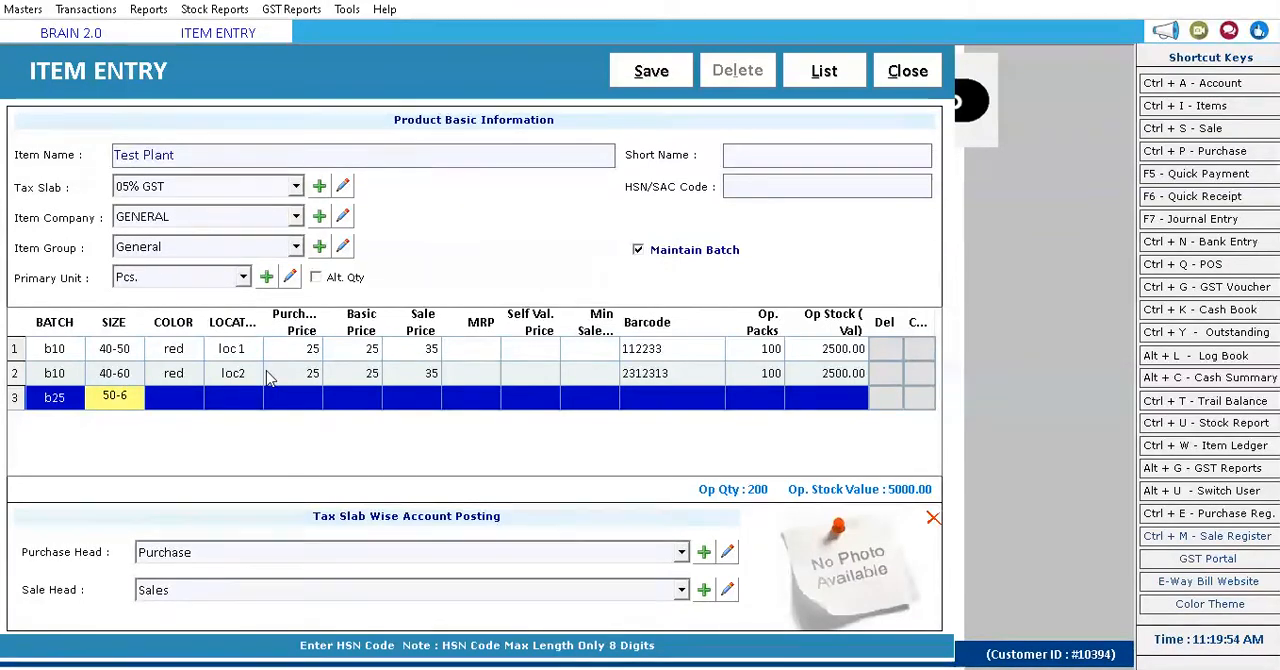
{"action": "key", "text": "Return"}
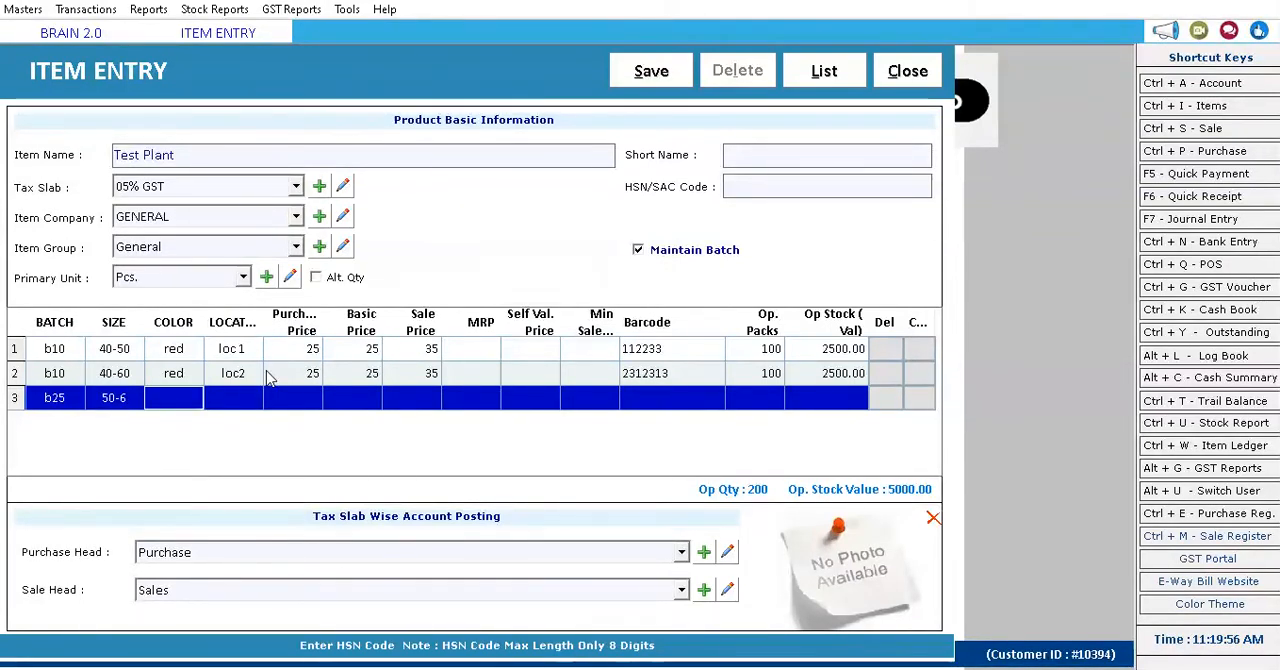
{"action": "type", "text": "red"}
{"action": "key", "text": "Return"}
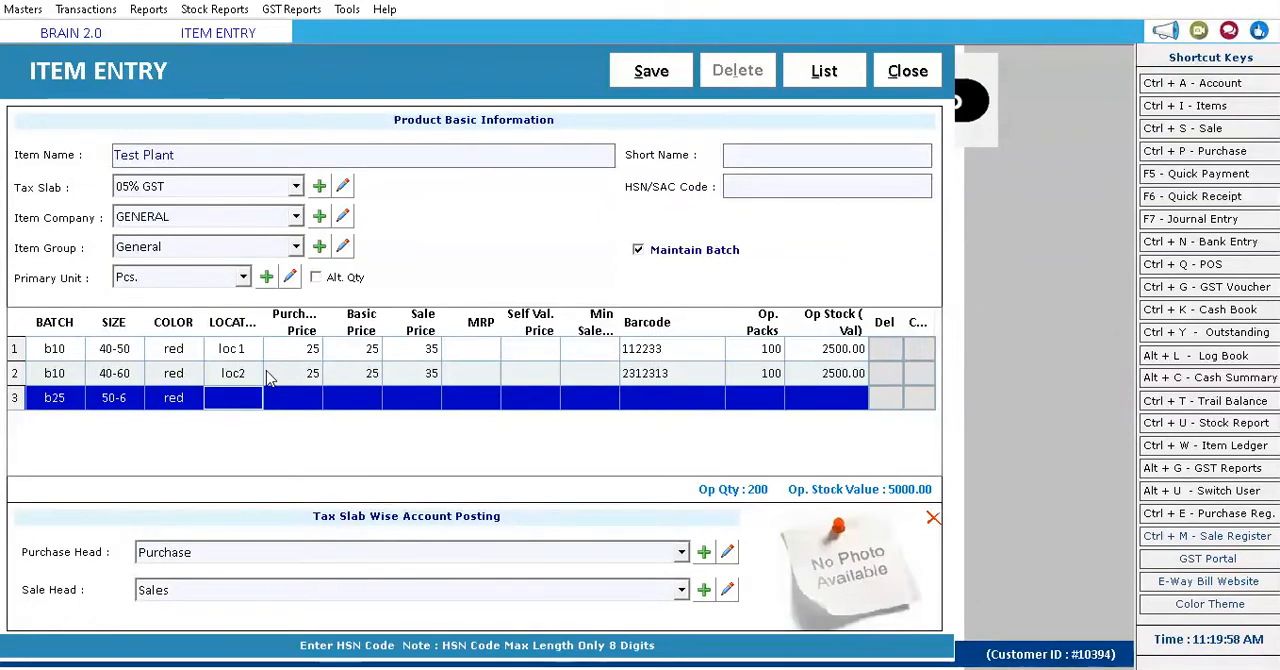
{"action": "type", "text": "loc"}
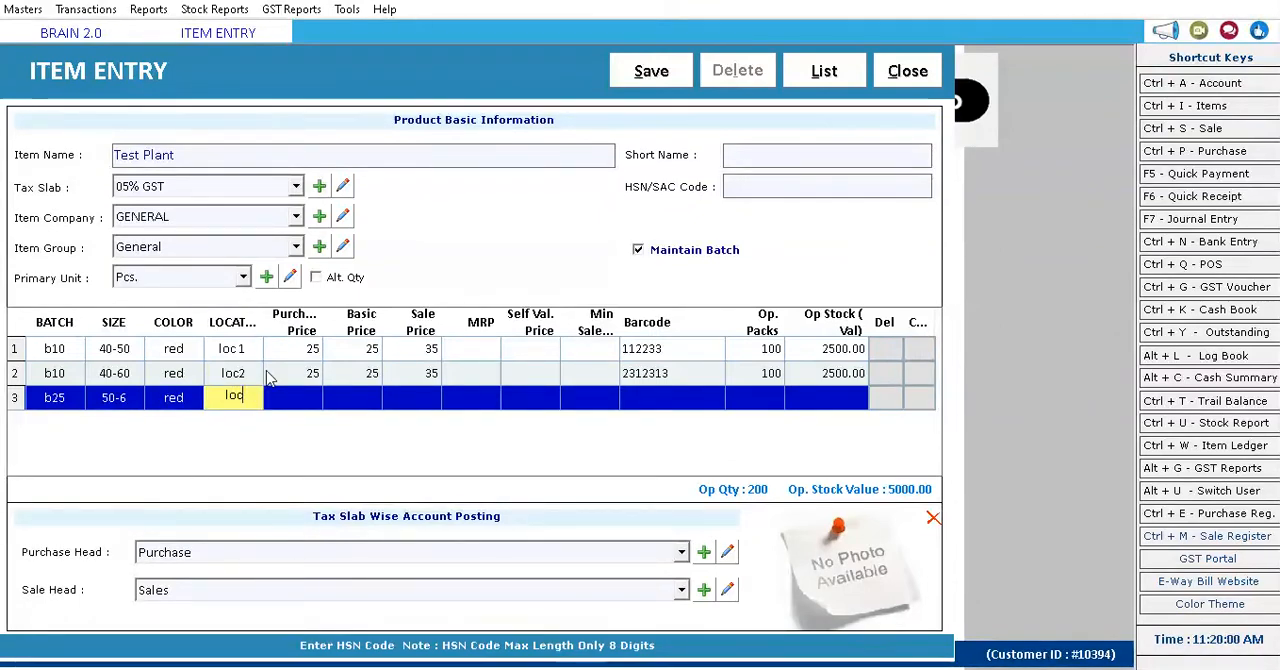
{"action": "type", "text": " 2"}
{"action": "key", "text": "Return"}
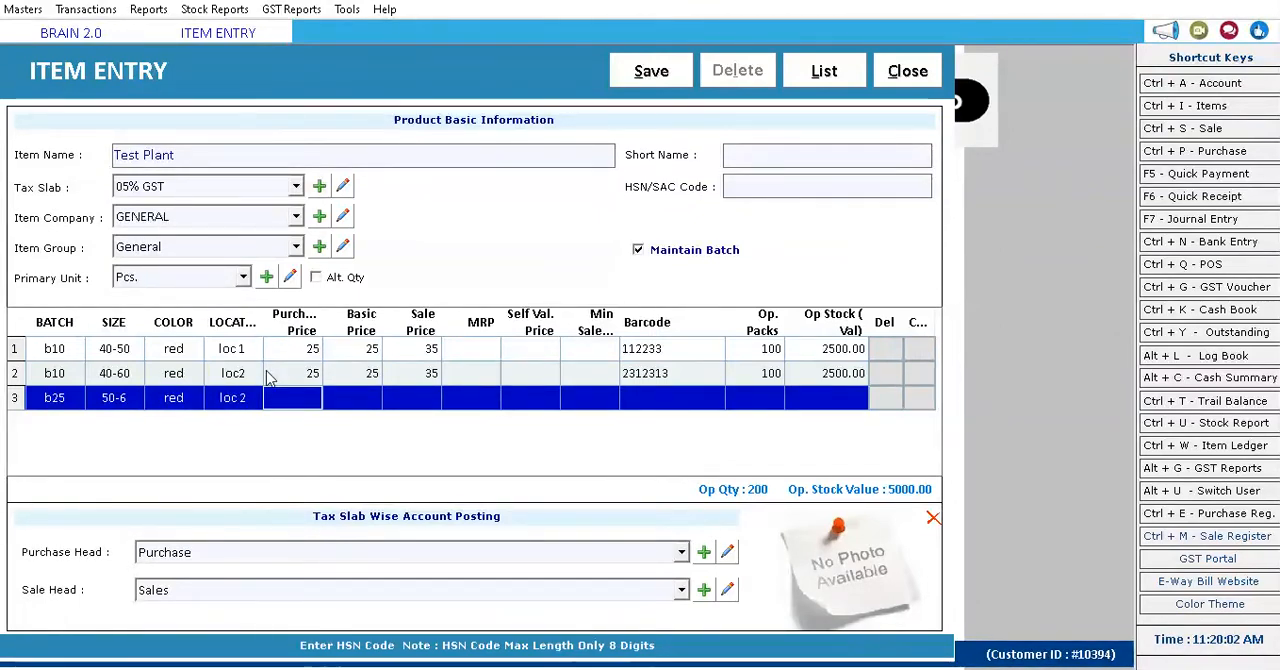
Price the third row at 30 purchase and 40 sale, leaving its basic price, MRP and self value price blank.
{"action": "type", "text": "30"}
{"action": "key", "text": "Return"}
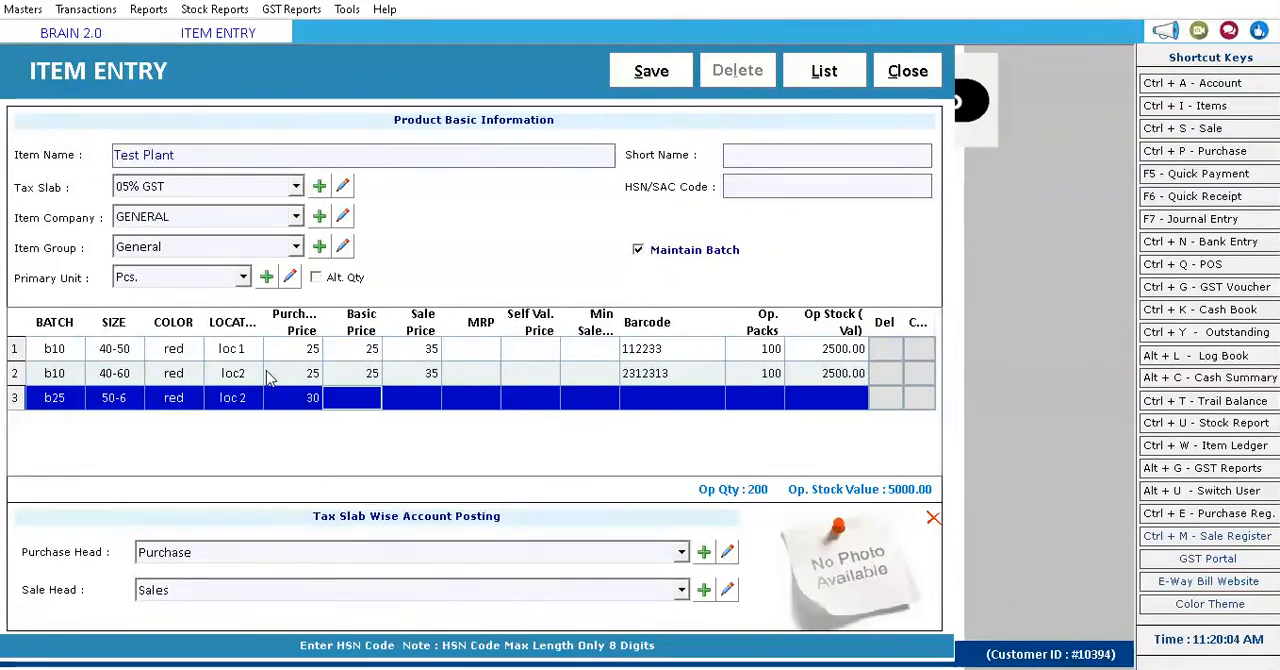
{"action": "key", "text": "Return"}
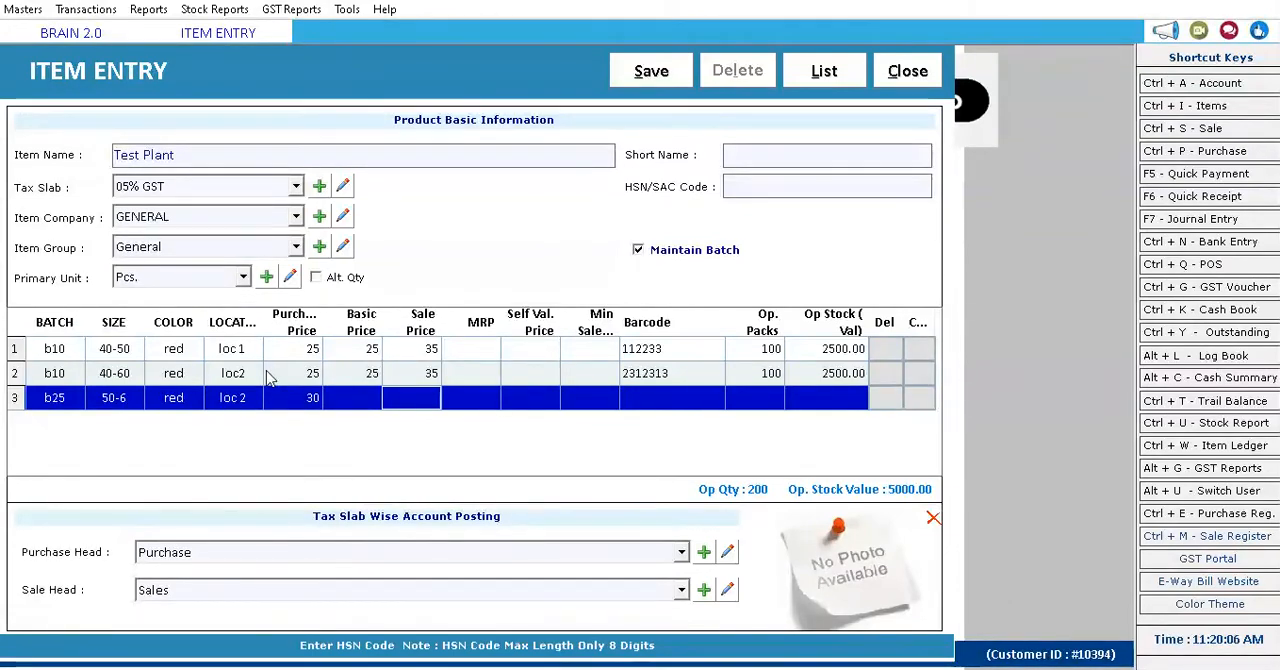
{"action": "type", "text": "40"}
{"action": "key", "text": "Return"}
{"action": "key", "text": "Return"}
{"action": "key", "text": "Return"}
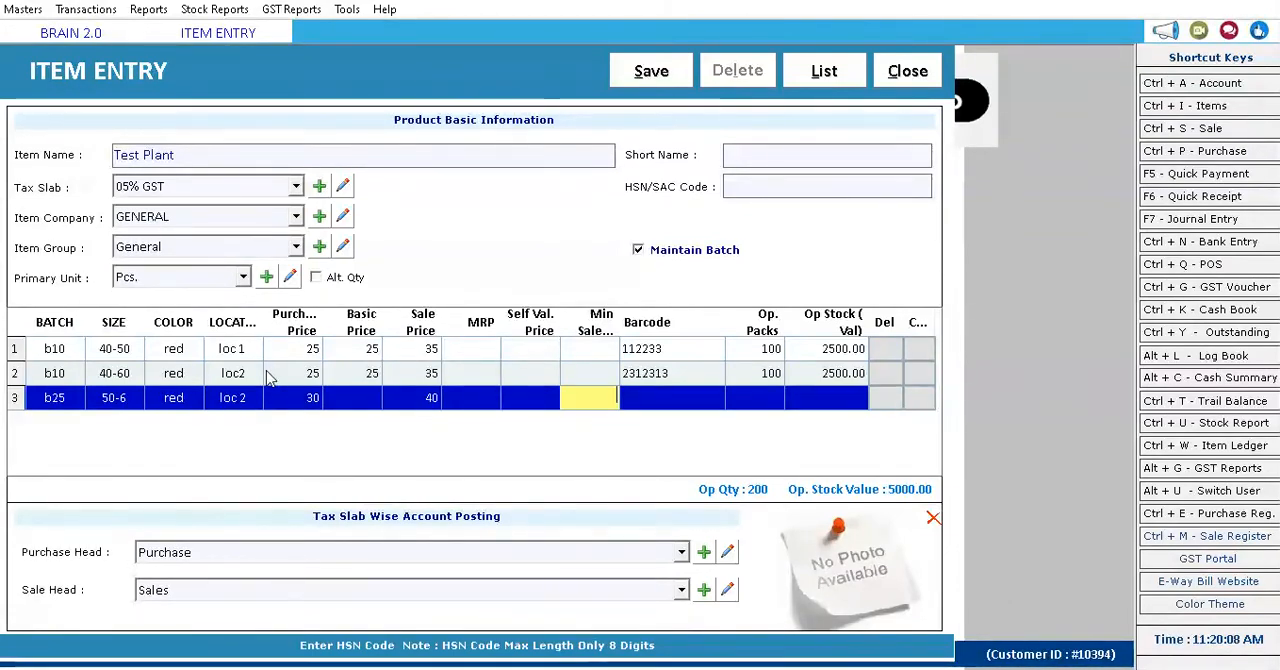
{"action": "key", "text": "Return"}
{"action": "type", "text": "1223132132"}
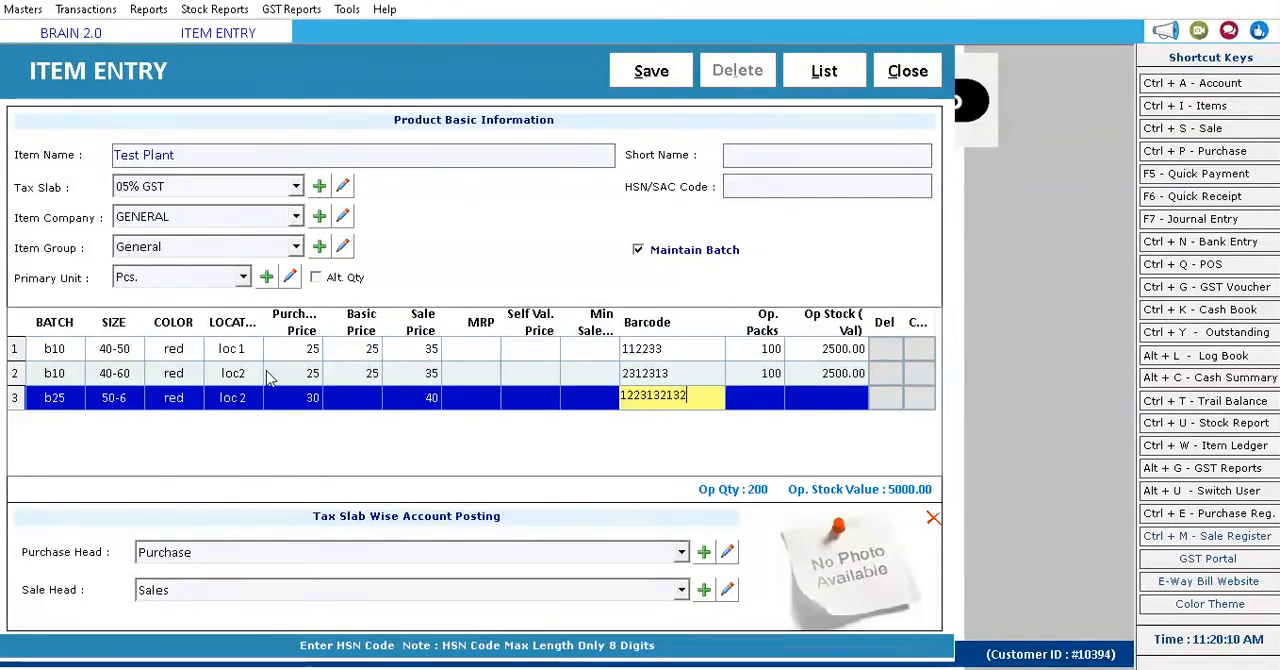
{"action": "key", "text": "Return"}
{"action": "type", "text": "100"}
{"action": "key", "text": "Return"}
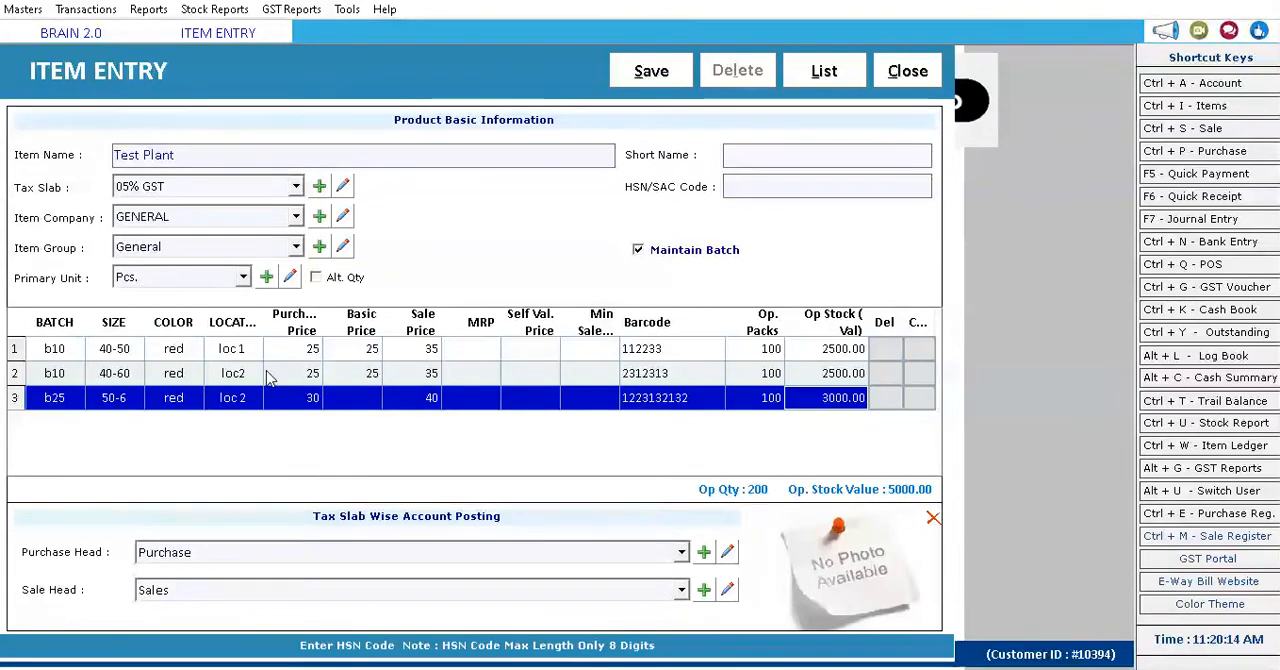
Save the Test Plant item, confirm, and close the item entry form.
{"action": "left_click", "coordinate": [636, 70]}
{"action": "left_click", "coordinate": [722, 399]}
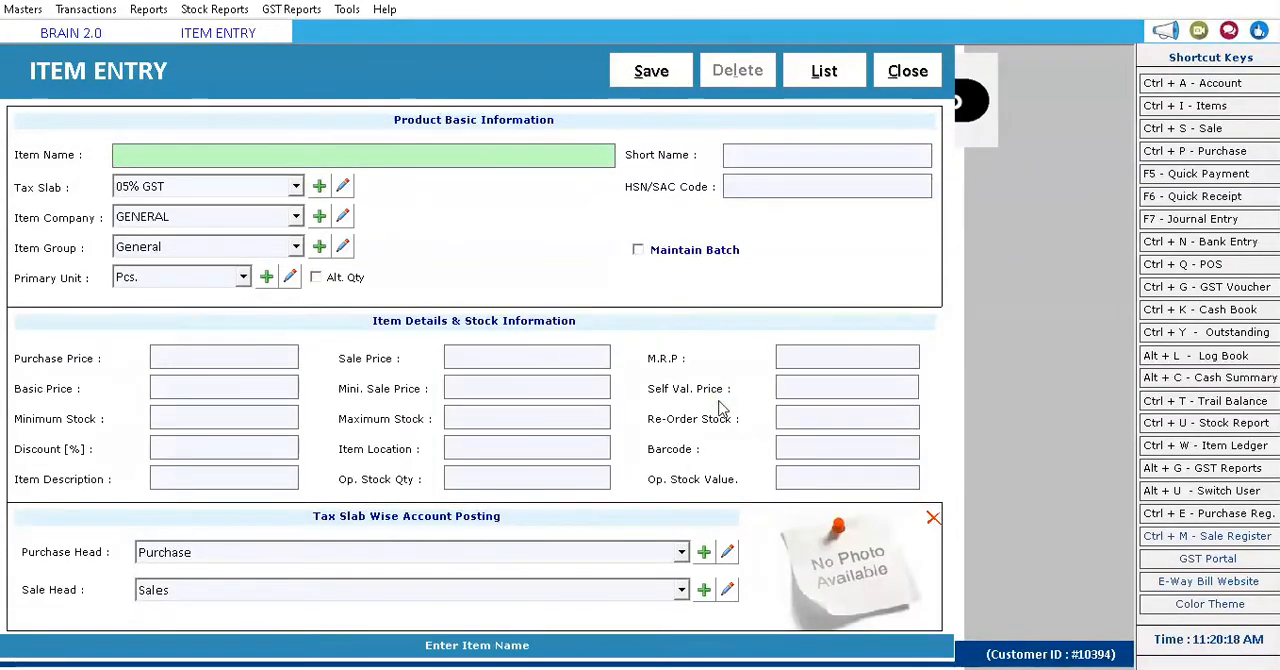
{"action": "left_click", "coordinate": [893, 87]}
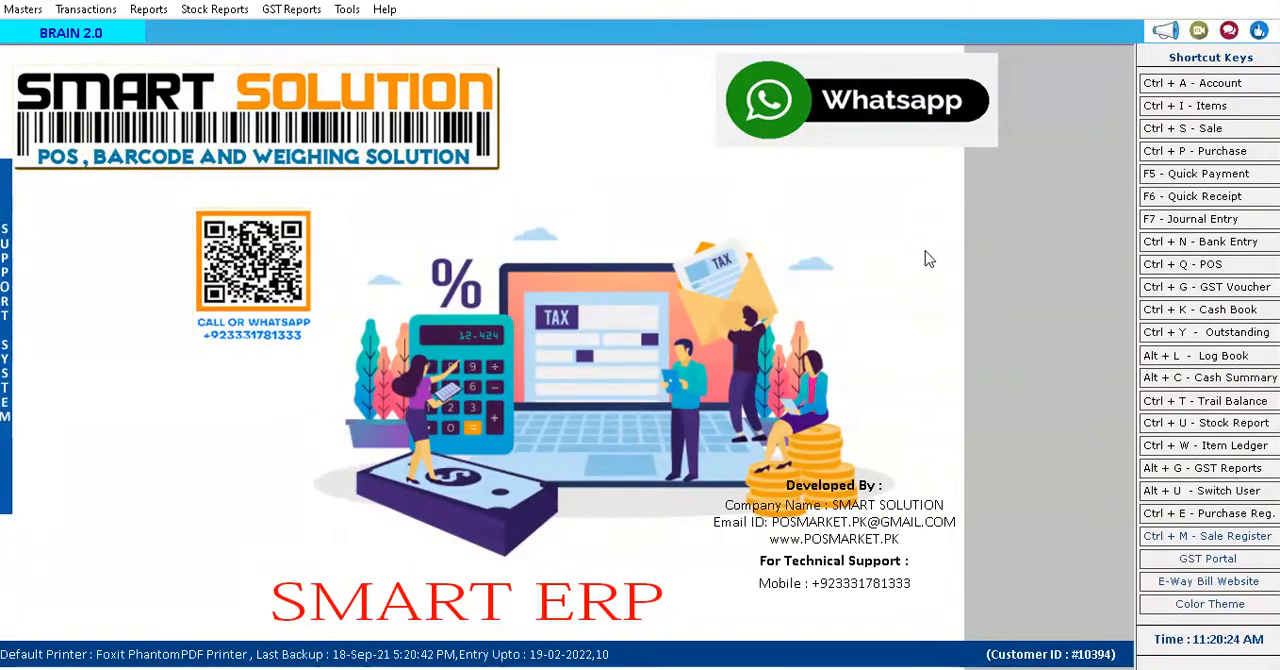
Start a new credit purchase bill for the first listed customer account, keeping the default Purchase series and bill number.
{"action": "left_click", "coordinate": [1216, 152]}
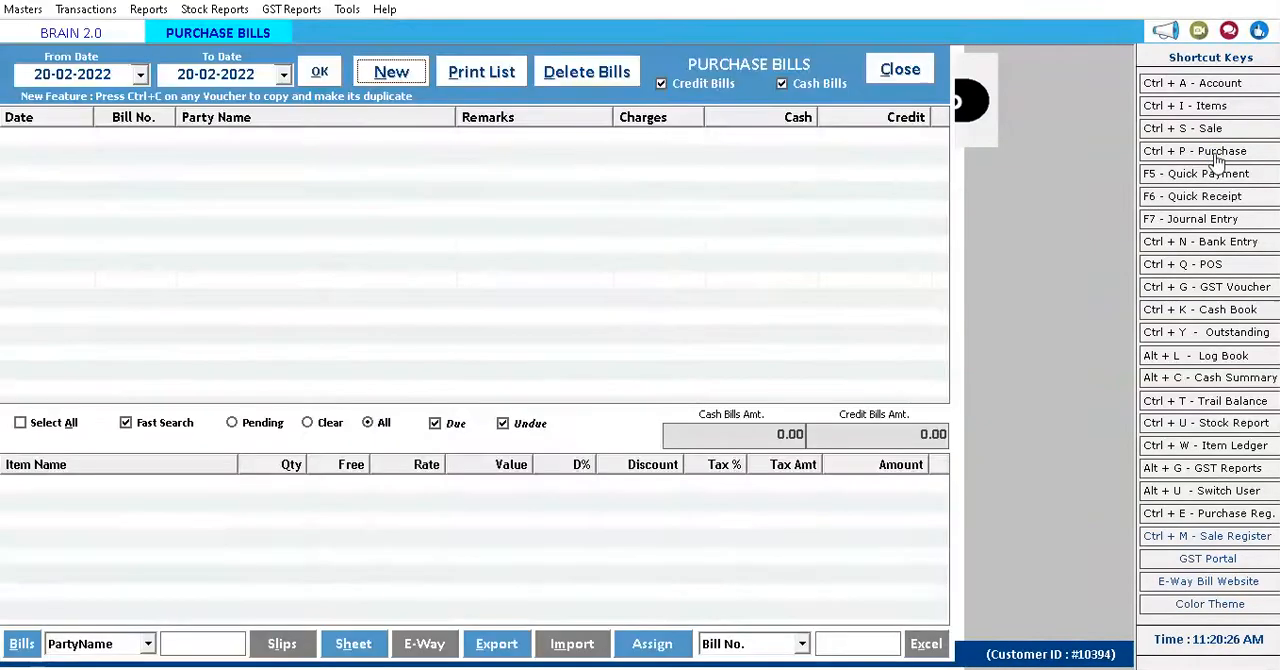
{"action": "key", "text": "Return"}
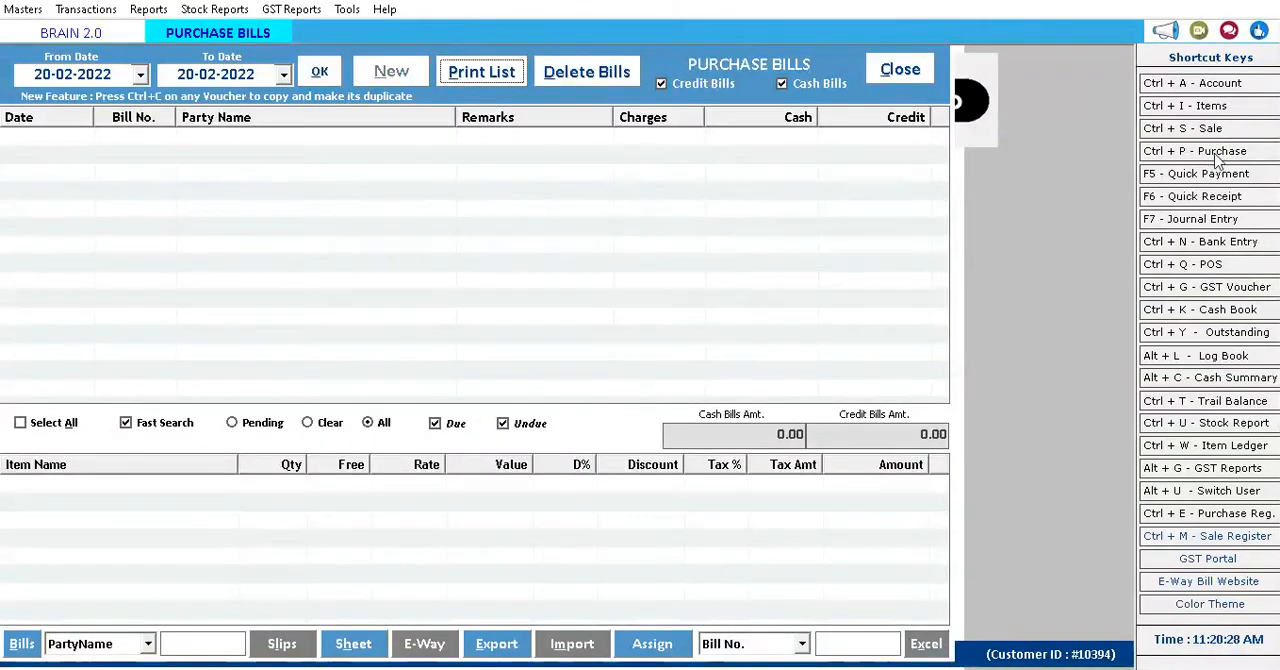
{"action": "key", "text": "Return"}
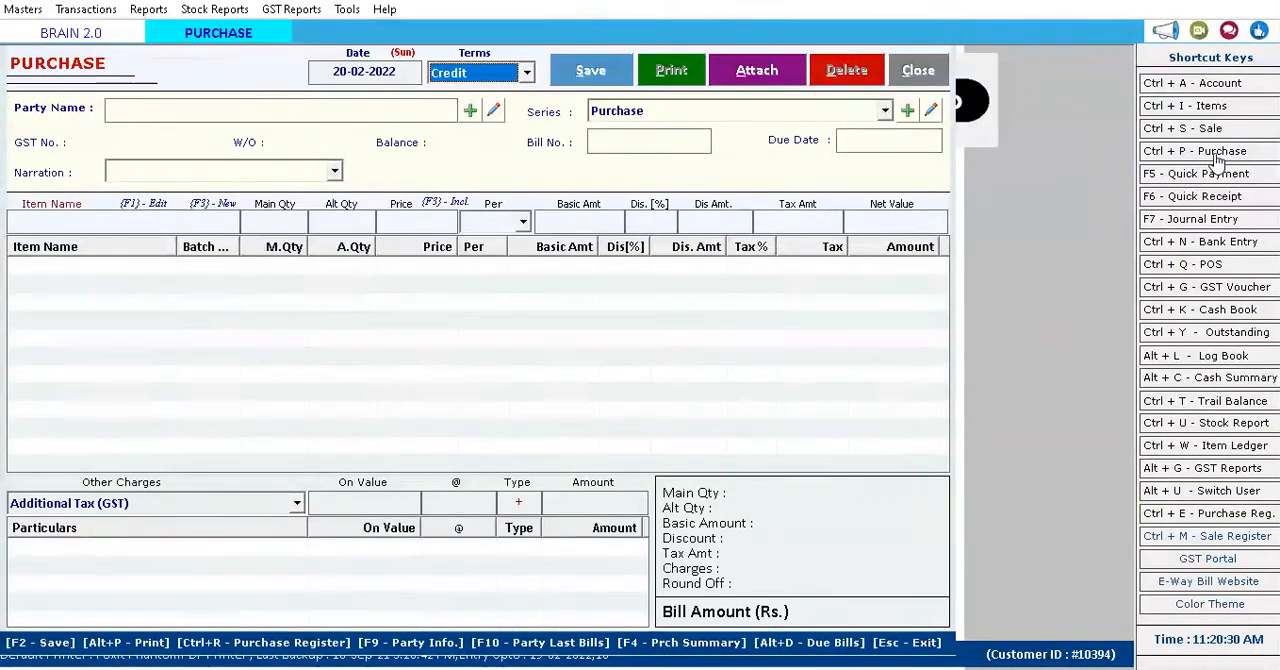
{"action": "key", "text": "Return"}
{"action": "key", "text": "Down"}
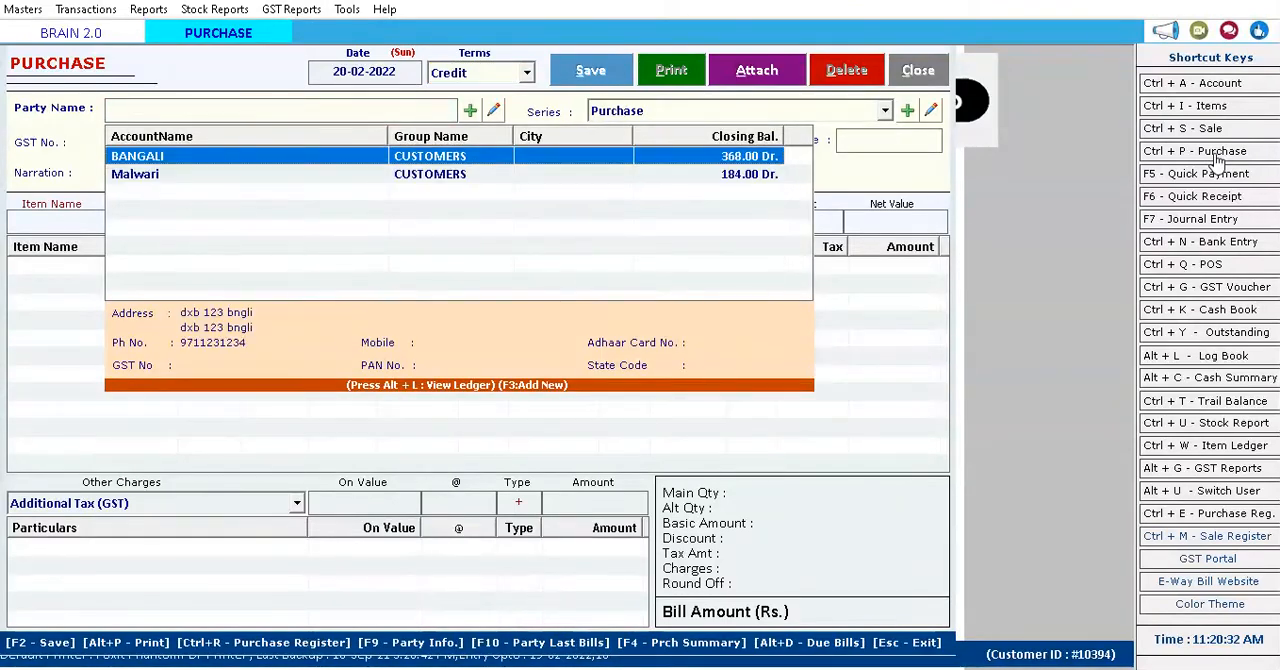
{"action": "key", "text": "Return"}
{"action": "key", "text": "Return"}
{"action": "key", "text": "Return"}
{"action": "key", "text": "Return"}
Leave the narration blank, choose Test Plant as the item and pick its b25 batch, size 50-6.
{"action": "key", "text": "Return"}
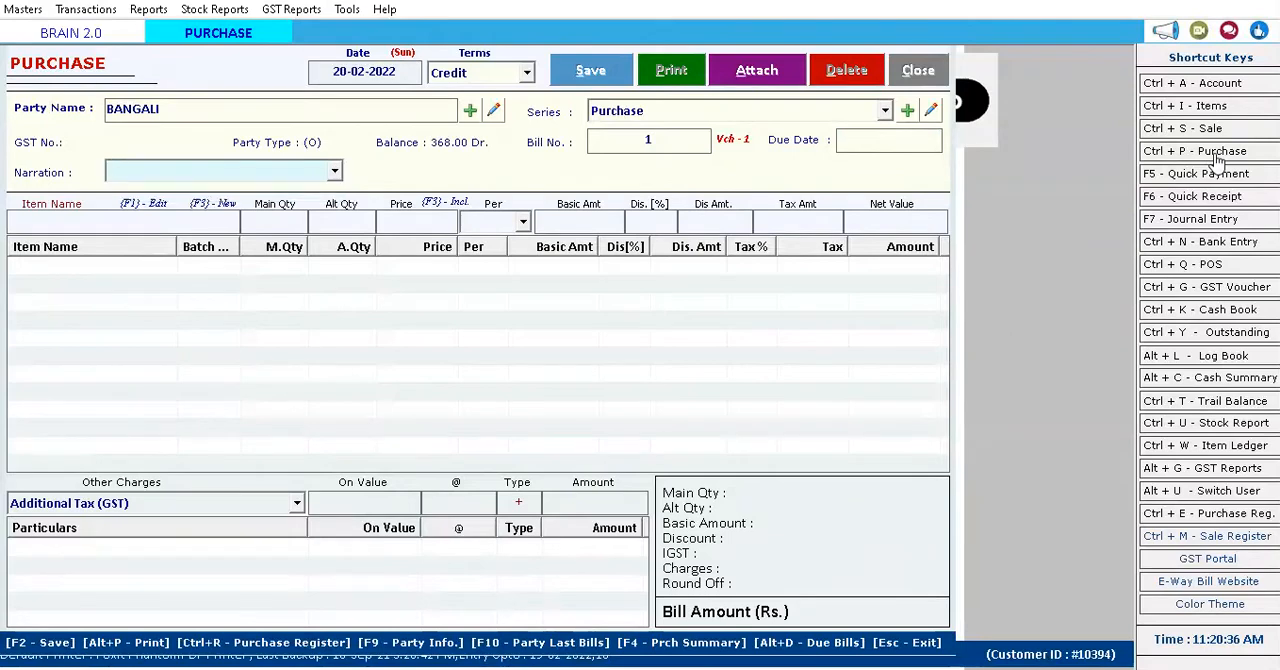
{"action": "key", "text": "Return"}
{"action": "key", "text": "Down"}
{"action": "key", "text": "Down"}
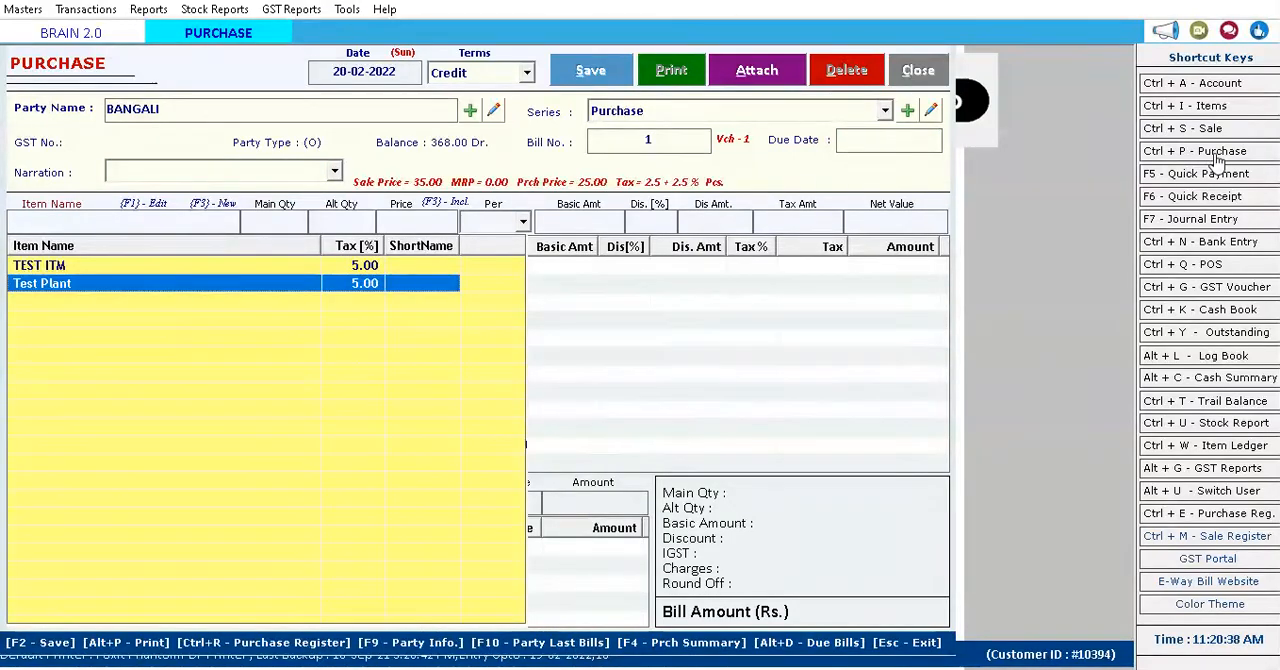
{"action": "key", "text": "Return"}
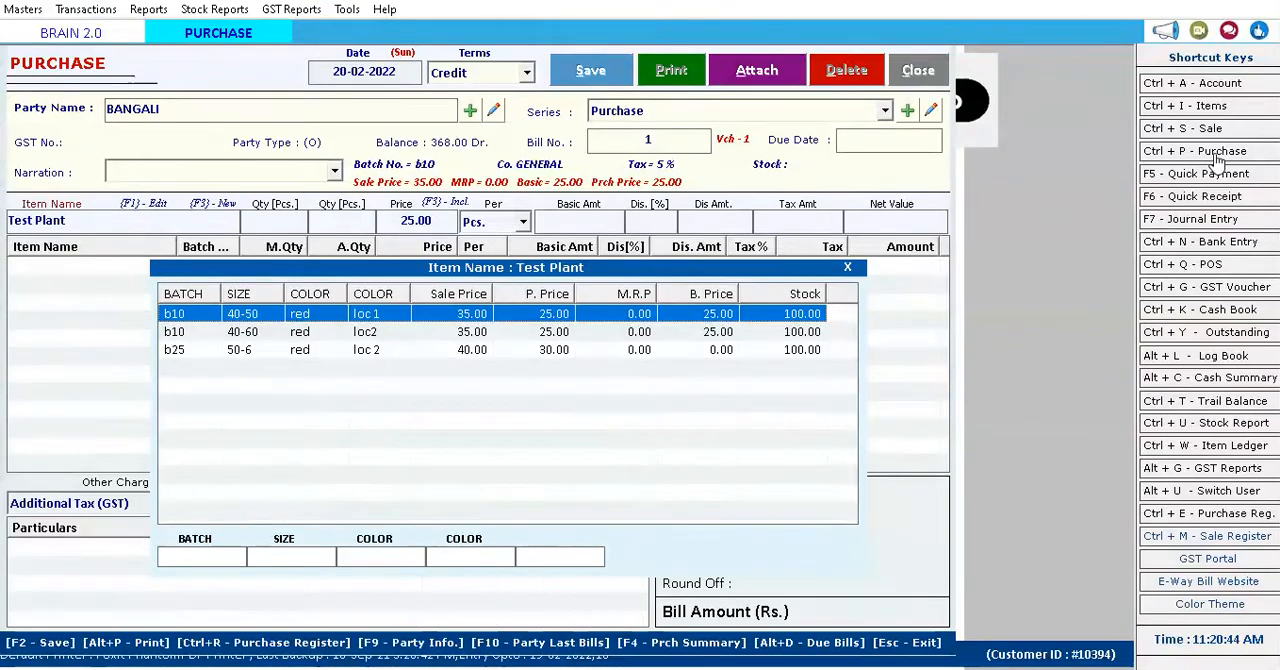
{"action": "key", "text": "Down"}
{"action": "key", "text": "Up"}
{"action": "key", "text": "Down"}
{"action": "key", "text": "Down"}
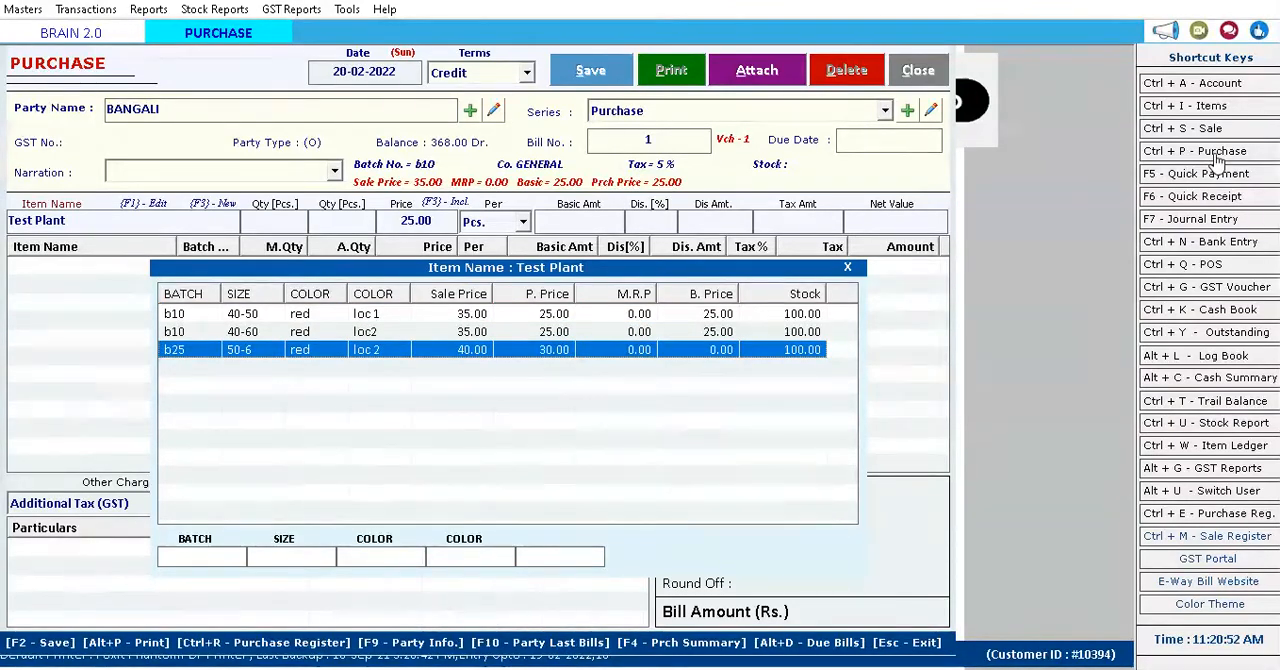
{"action": "key", "text": "Return"}
Set the b25 line's quantity to 50, keep the price of 30 per piece, and add the line to the bill.
{"action": "type", "text": "50"}
{"action": "key", "text": "Return"}
{"action": "key", "text": "Return"}
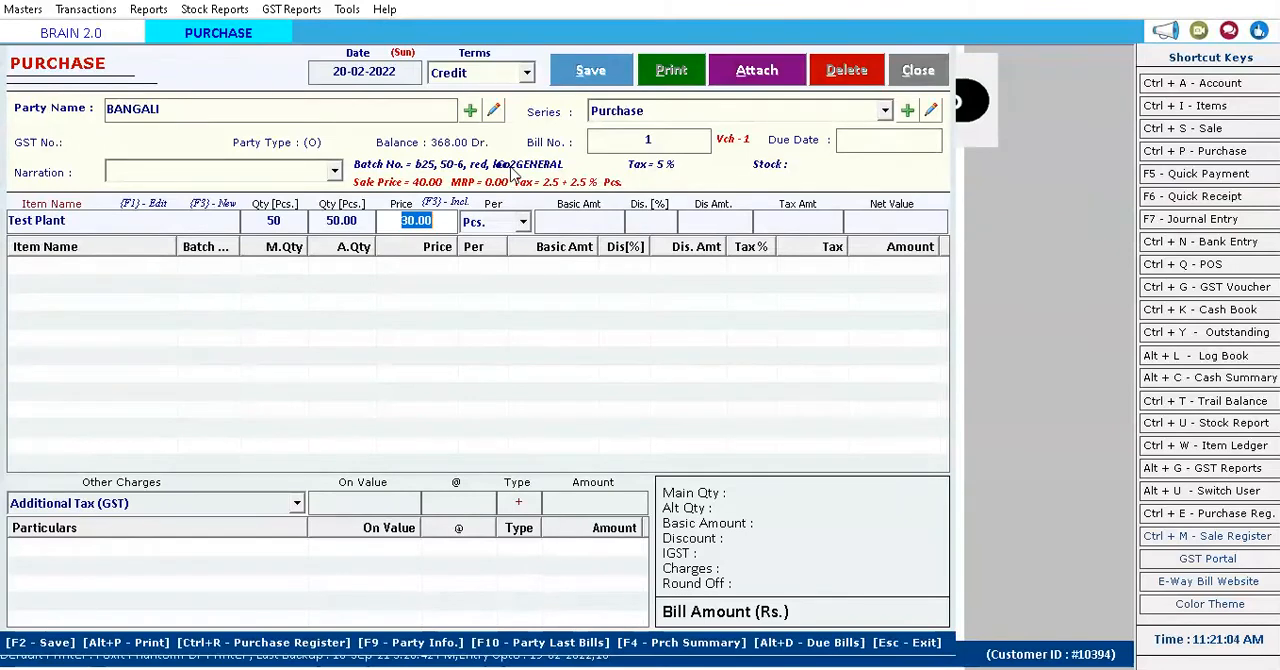
{"action": "key", "text": "Return"}
{"action": "key", "text": "Return"}
{"action": "key", "text": "Return"}
{"action": "key", "text": "Return"}
{"action": "key", "text": "Return"}
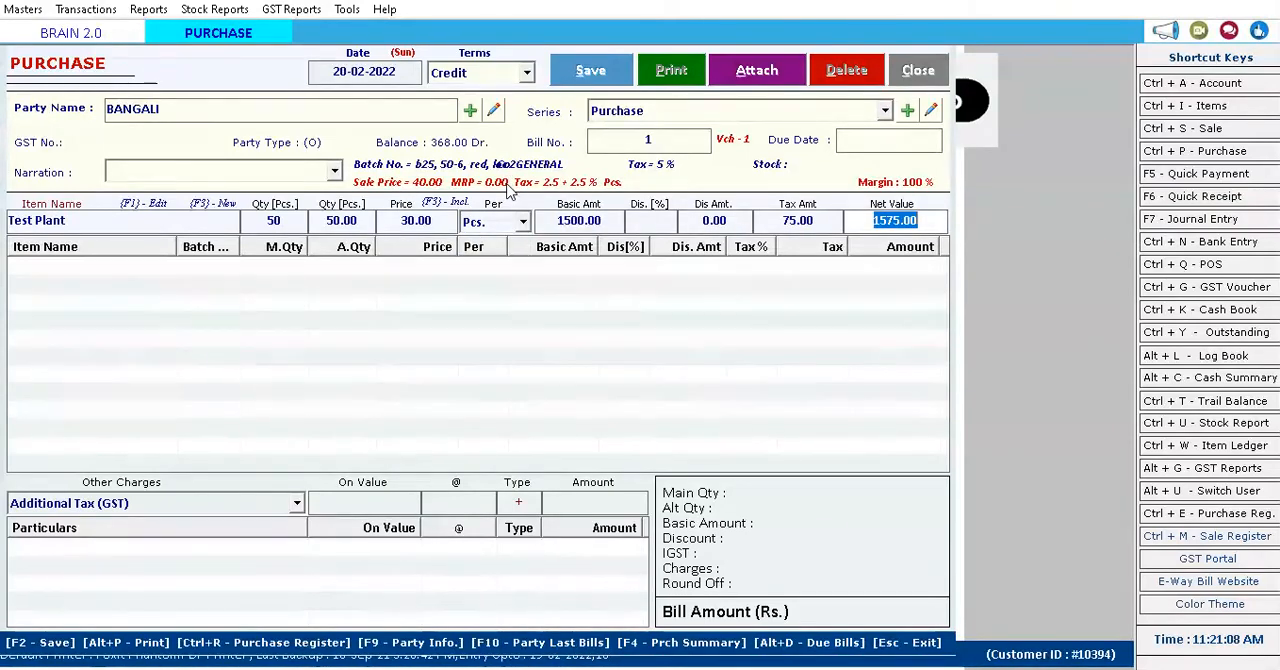
{"action": "key", "text": "Return"}
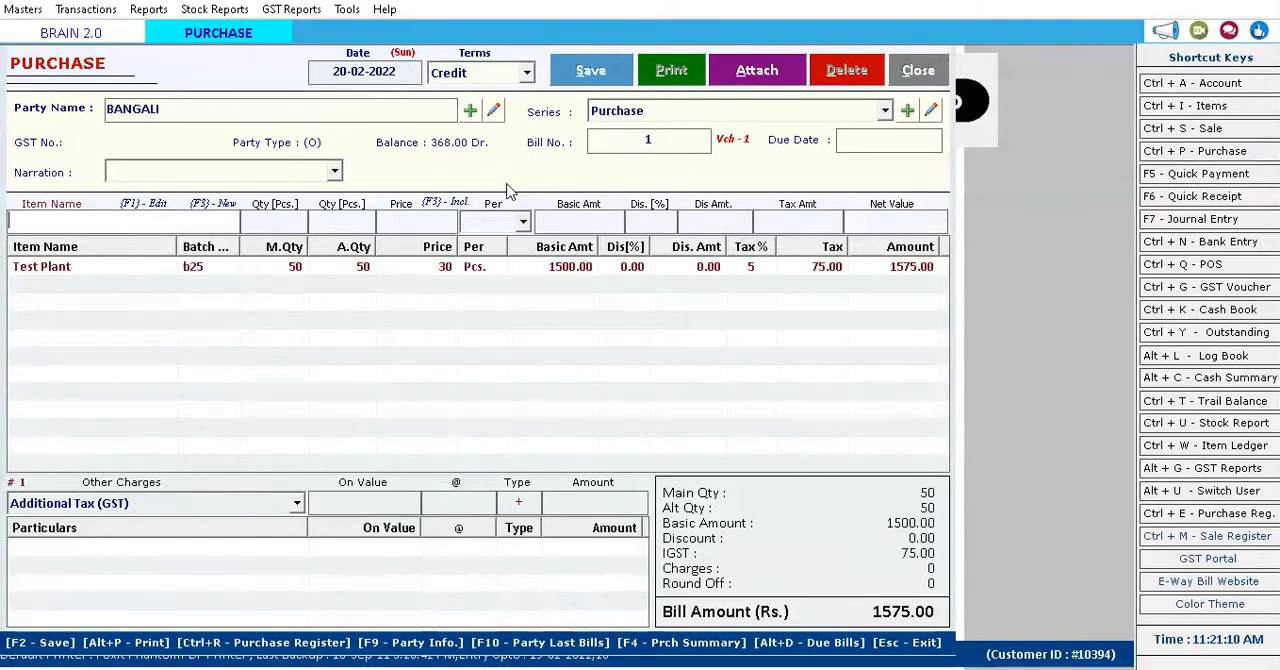
Add a second Test Plant line for batch b10, size 40-60, with quantity 50 at 25 per piece.
{"action": "key", "text": "Down"}
{"action": "key", "text": "Down"}
{"action": "key", "text": "Return"}
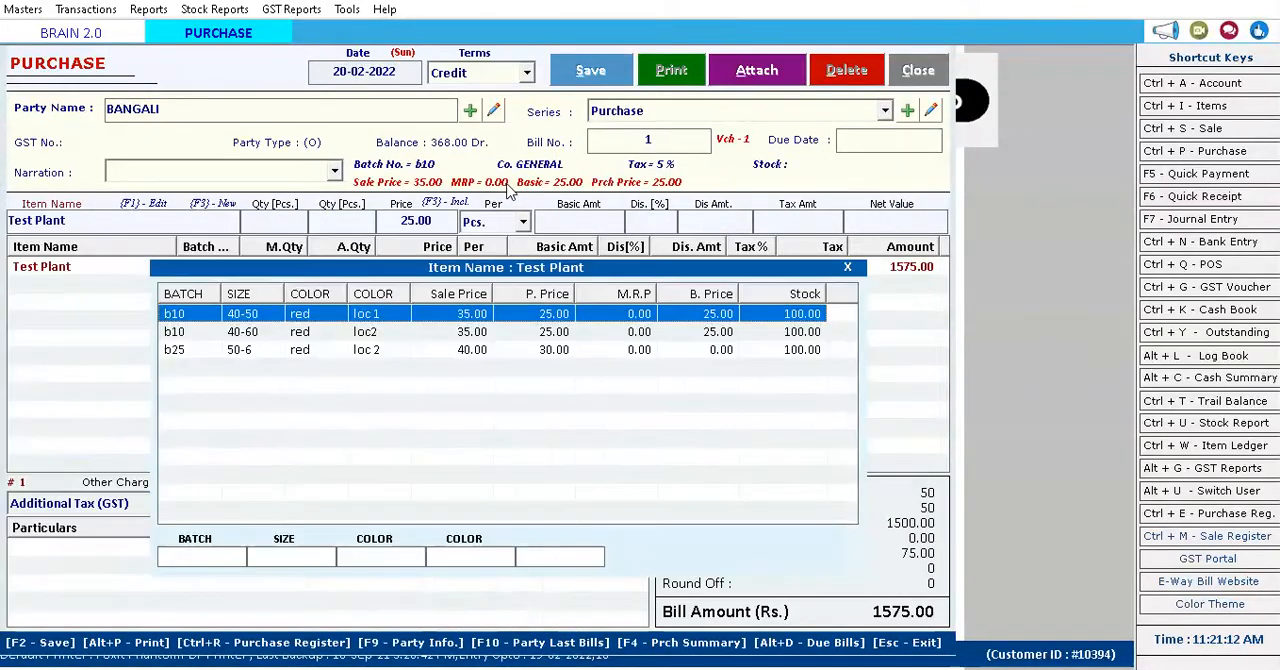
{"action": "key", "text": "Down"}
{"action": "key", "text": "Return"}
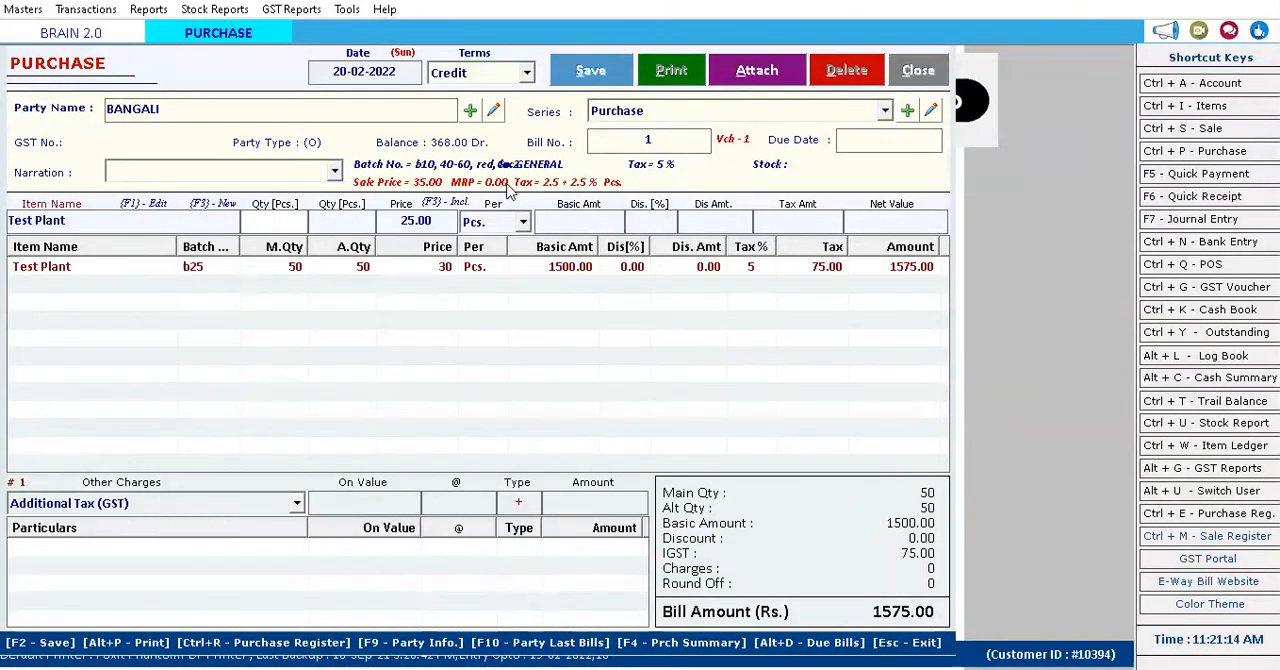
{"action": "key", "text": "Return"}
{"action": "key", "text": "Return"}
{"action": "key", "text": "Return"}
{"action": "key", "text": "Return"}
{"action": "key", "text": "Return"}
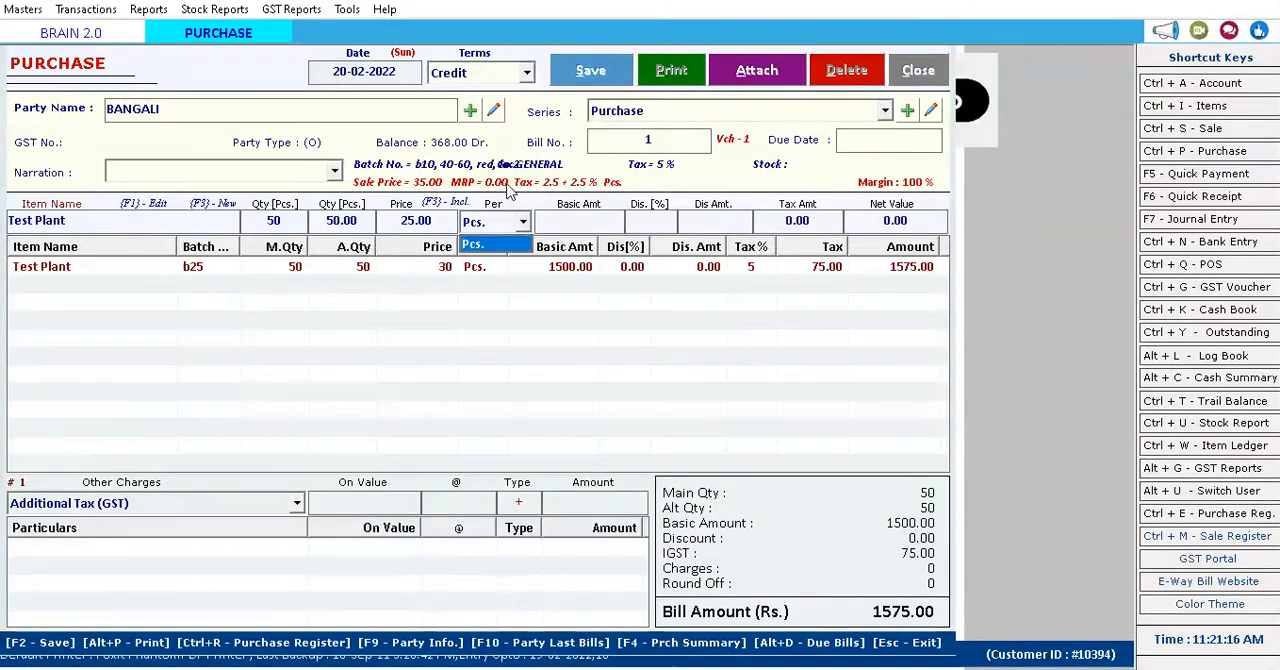
Add a third Test Plant line for the first b10 batch, with quantity 100 at 25 per piece.
{"action": "key", "text": "Down"}
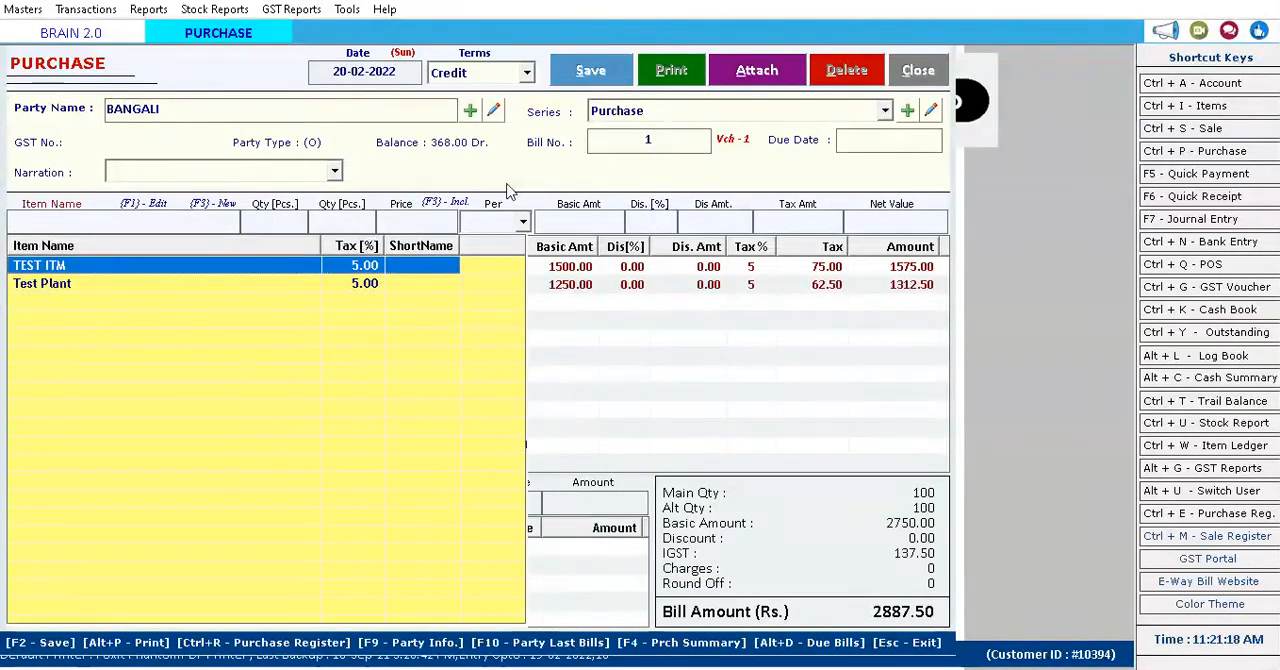
{"action": "key", "text": "Down"}
{"action": "key", "text": "Return"}
{"action": "key", "text": "Return"}
{"action": "type", "text": "100"}
{"action": "key", "text": "Return"}
{"action": "key", "text": "Return"}
{"action": "key", "text": "Return"}
{"action": "key", "text": "Return"}
{"action": "key", "text": "Return"}
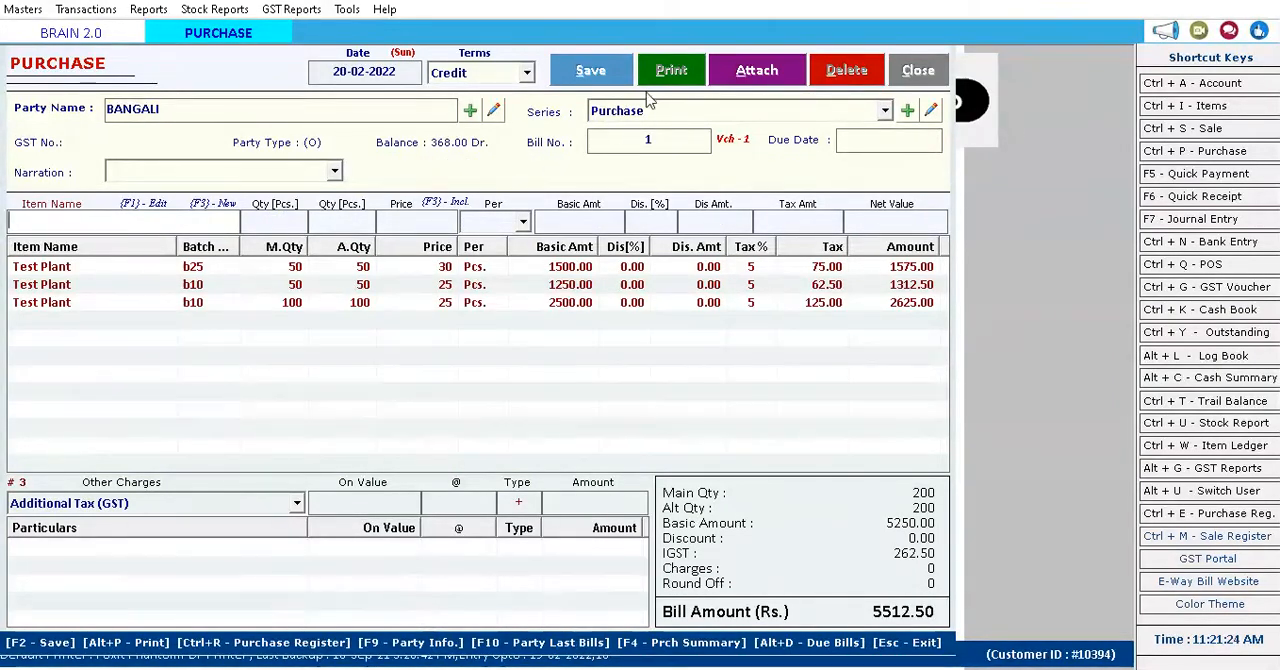
Save the purchase bill, confirm, and close the purchase form.
{"action": "left_click", "coordinate": [600, 76]}
{"action": "left_click", "coordinate": [677, 393]}
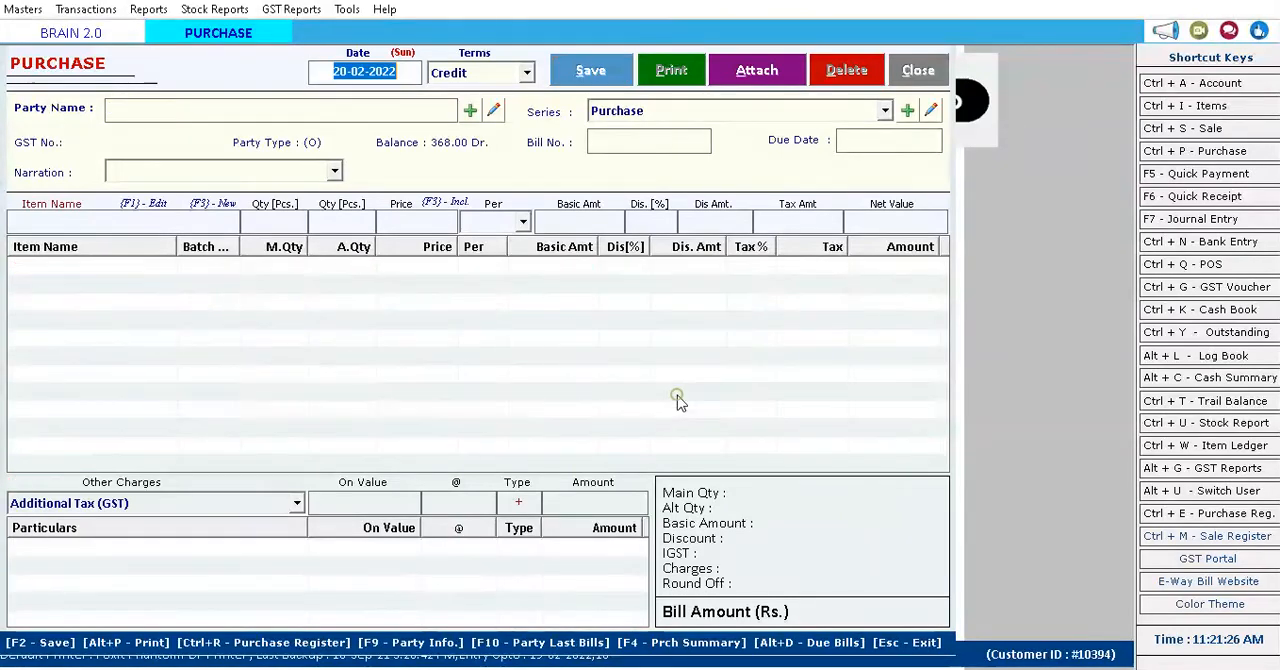
{"action": "left_click", "coordinate": [918, 80]}
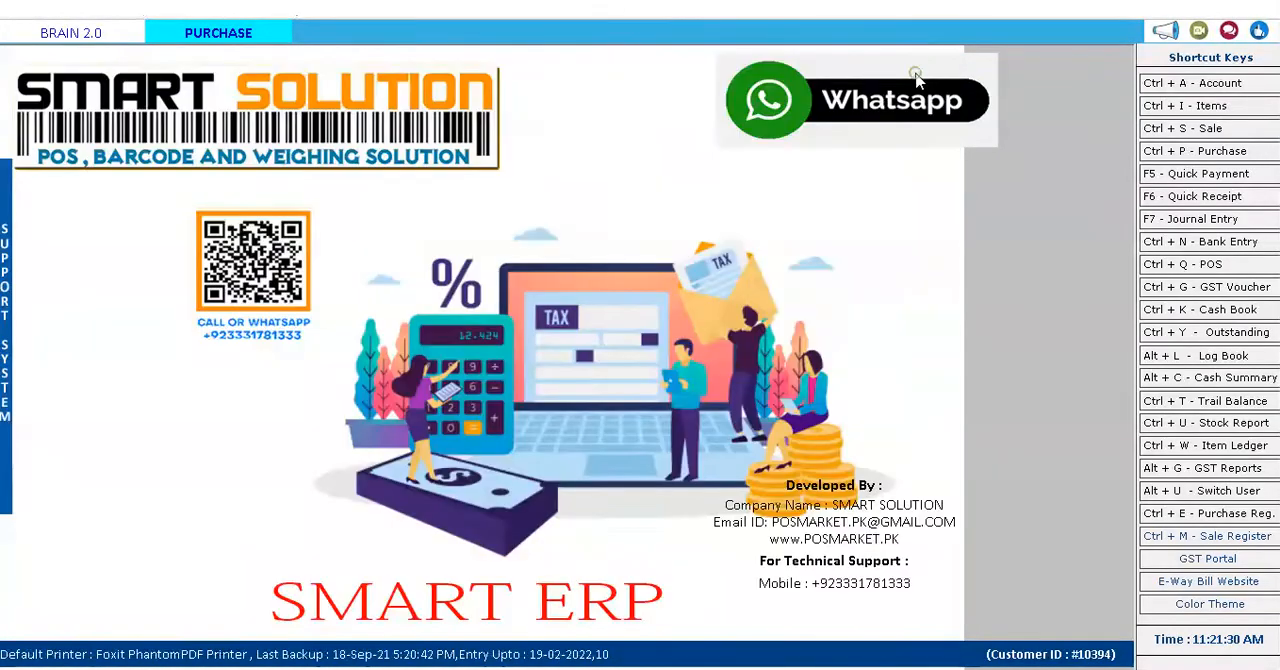
Start a new credit sale bill for the first listed customer account, keeping the default GST SERIES and bill number.
{"action": "left_click", "coordinate": [1183, 130]}
{"action": "left_click", "coordinate": [370, 72]}
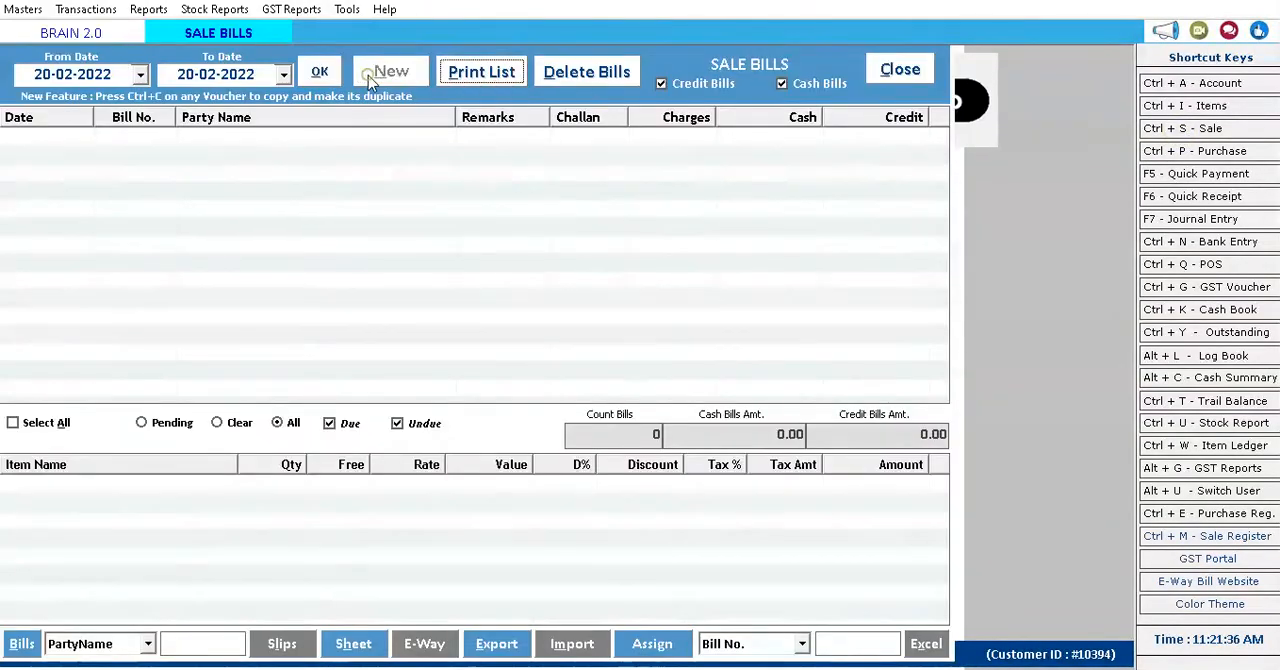
{"action": "key", "text": "Return"}
{"action": "key", "text": "Return"}
{"action": "key", "text": "Return"}
Choose Test Plant as the sale bill item and pick its b10 batch, size 40-50, red, loc1.
{"action": "key", "text": "Return"}
{"action": "key", "text": "Return"}
{"action": "key", "text": "Return"}
{"action": "key", "text": "Return"}
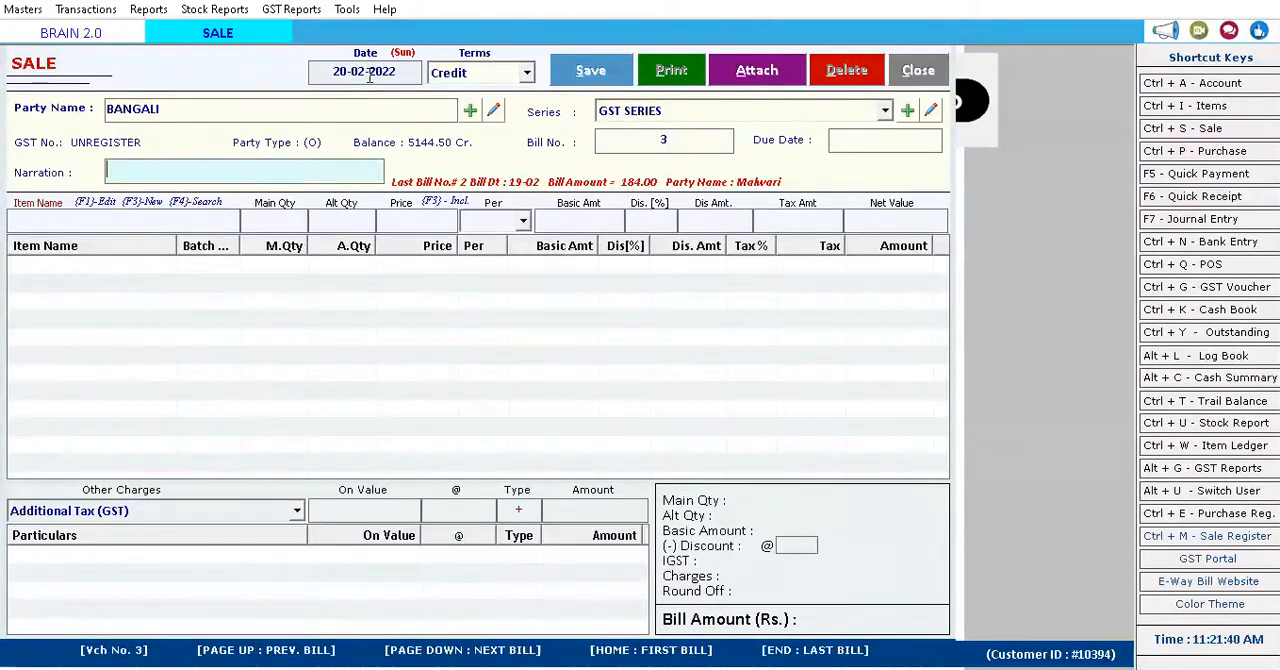
{"action": "key", "text": "Down"}
{"action": "key", "text": "Return"}
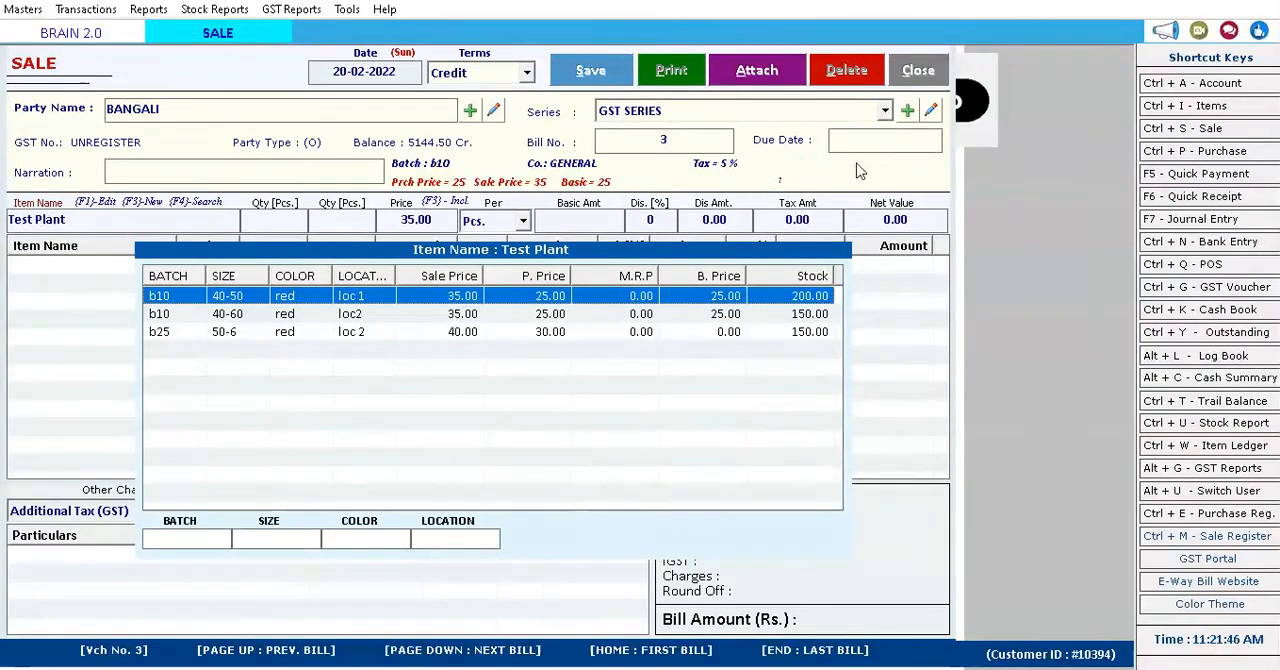
{"action": "key", "text": "Down"}
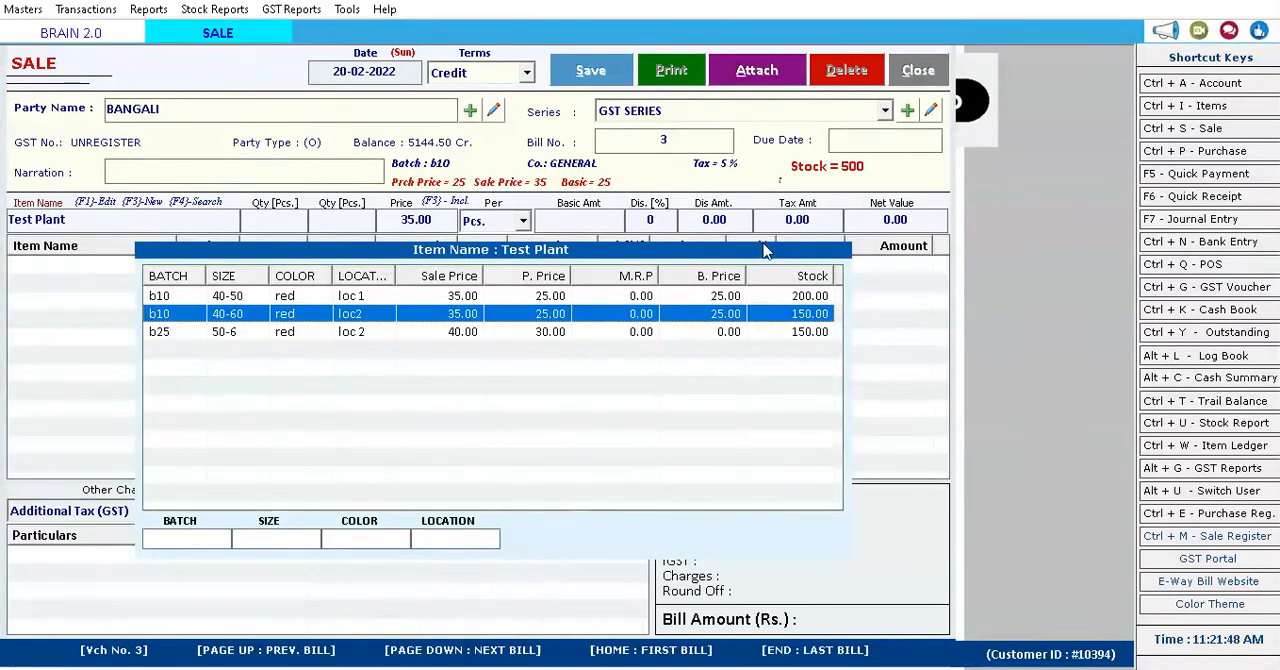
{"action": "key", "text": "Tab"}
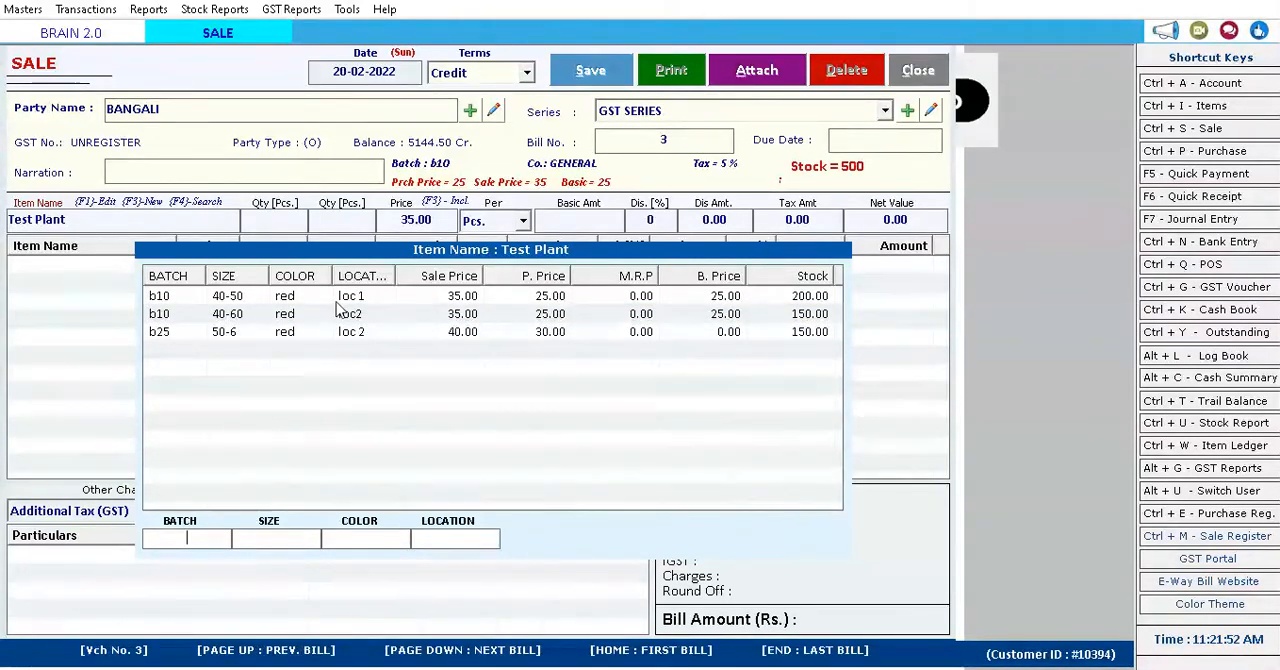
{"action": "left_click", "coordinate": [172, 296]}
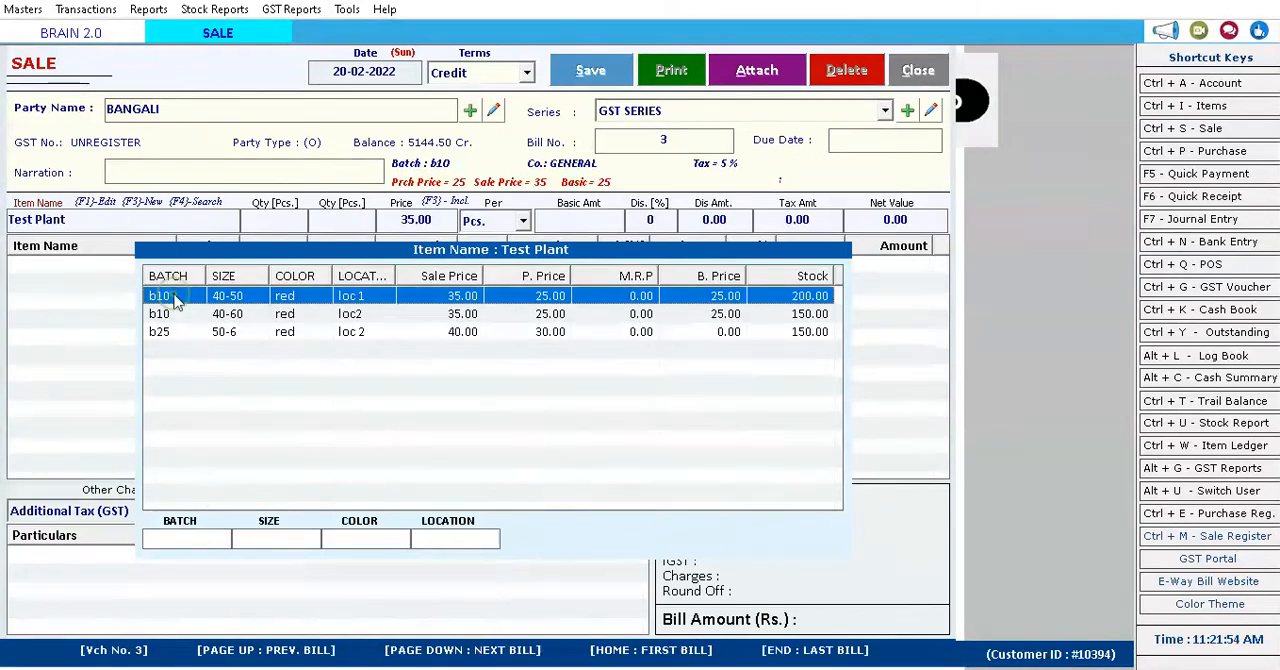
{"action": "double_click", "coordinate": [174, 297]}
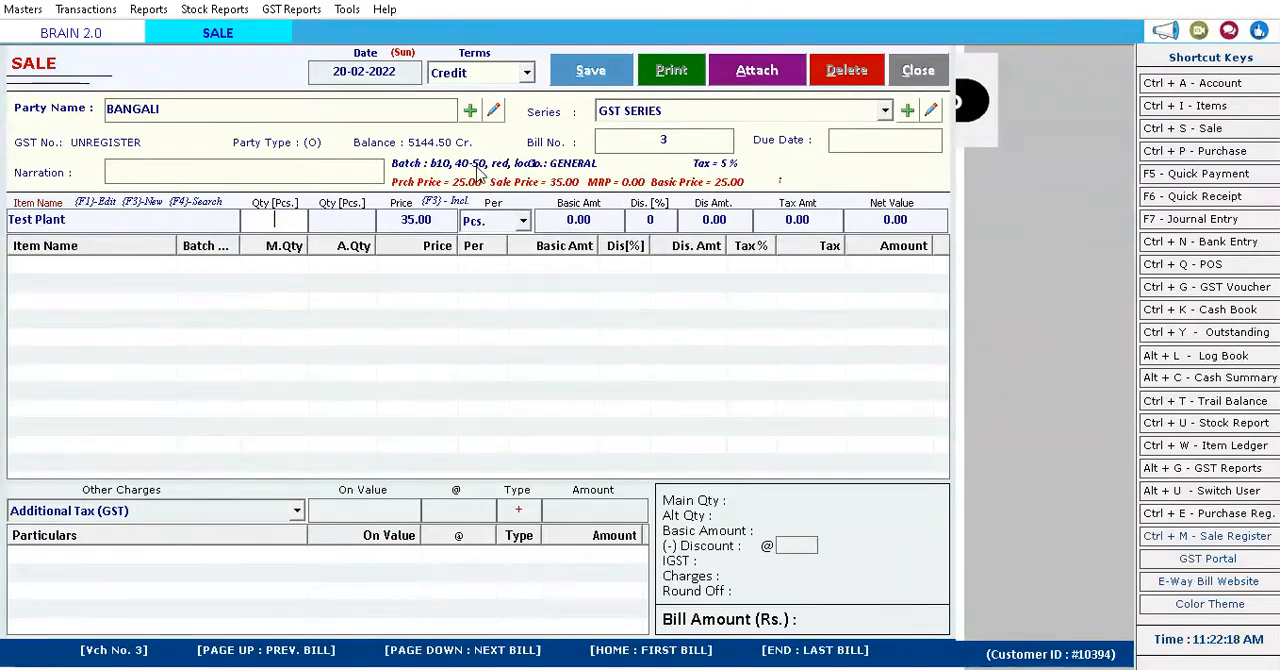
Set the quantity to 50 and add the Test Plant line to the sale bill at 35 per piece.
{"action": "type", "text": "50"}
{"action": "key", "text": "Return"}
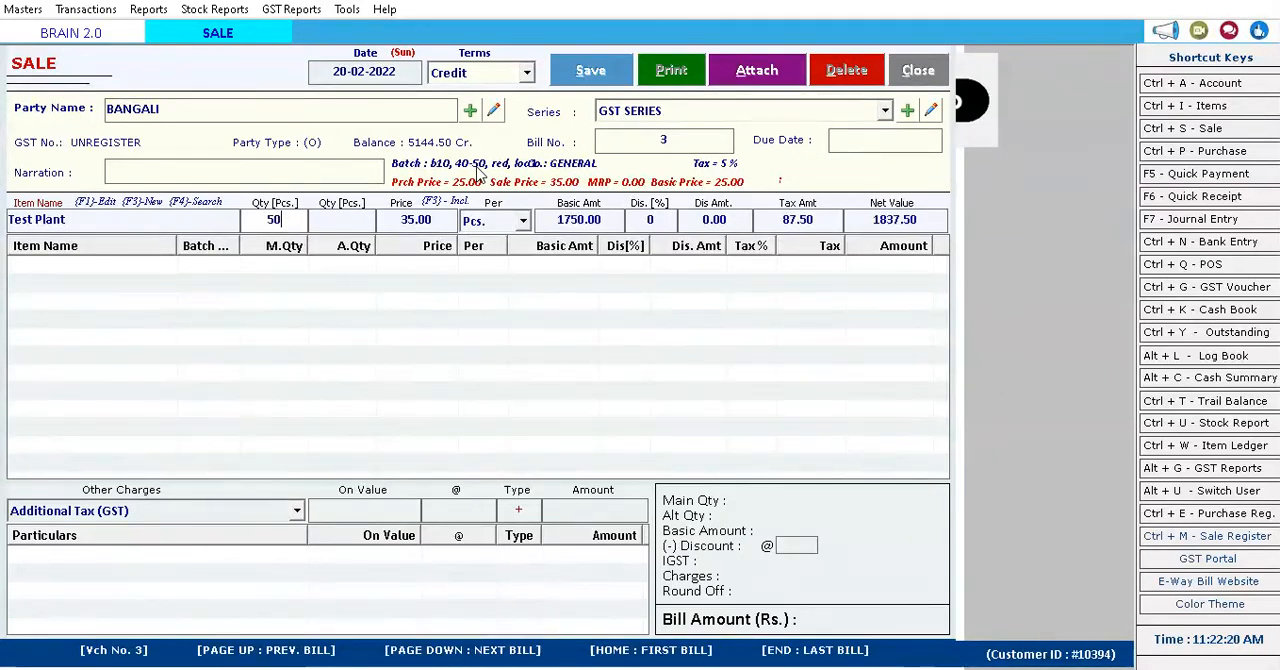
{"action": "key", "text": "Return"}
{"action": "key", "text": "Return"}
{"action": "key", "text": "Return"}
{"action": "key", "text": "Return"}
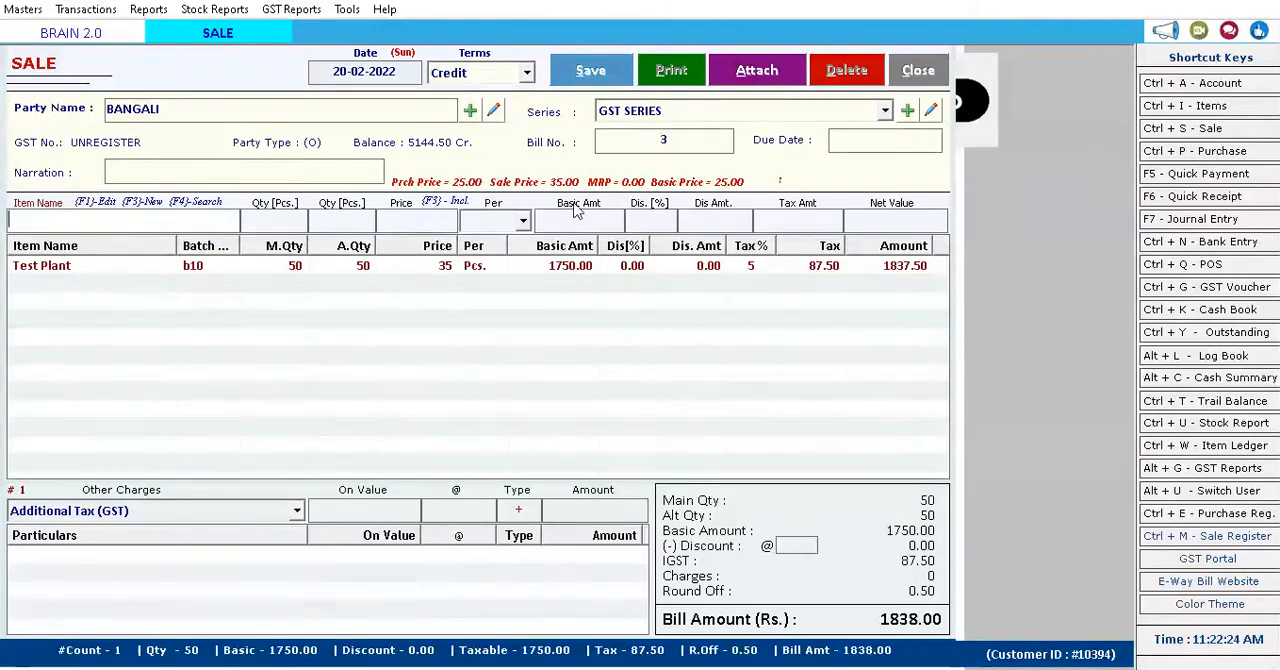
Save the sale bill, answer the save dialogs, and close the sale form.
{"action": "left_click", "coordinate": [605, 80]}
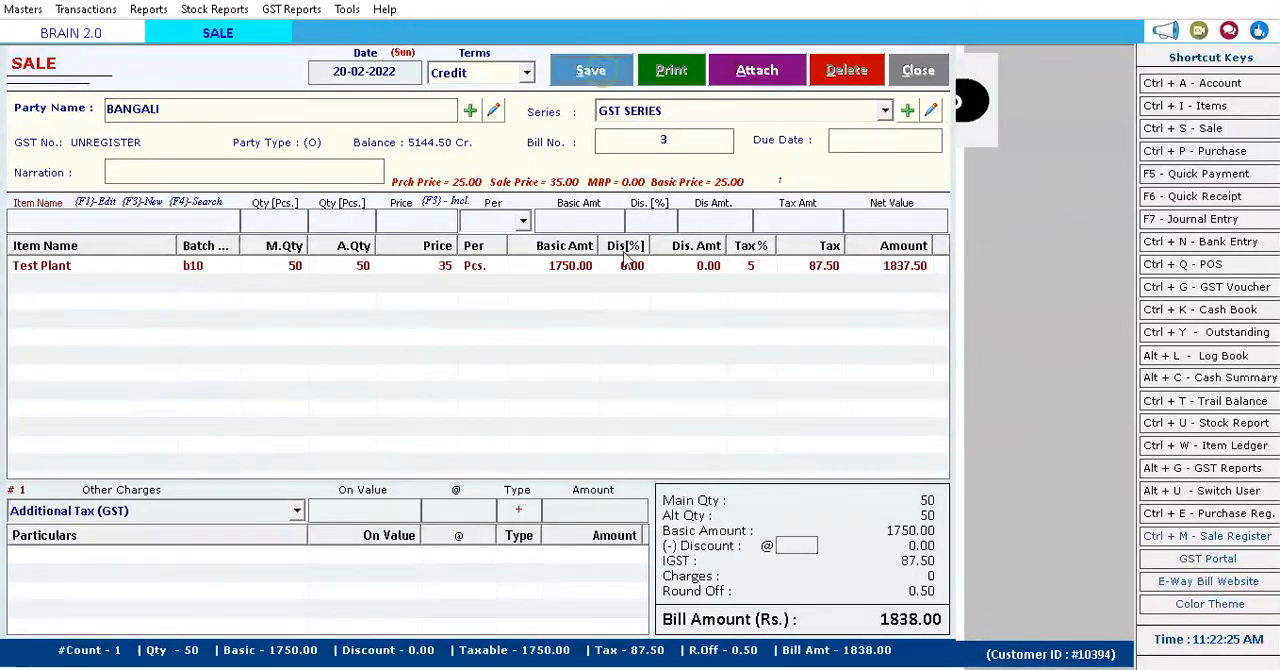
{"action": "left_click", "coordinate": [668, 399]}
{"action": "left_click", "coordinate": [674, 401]}
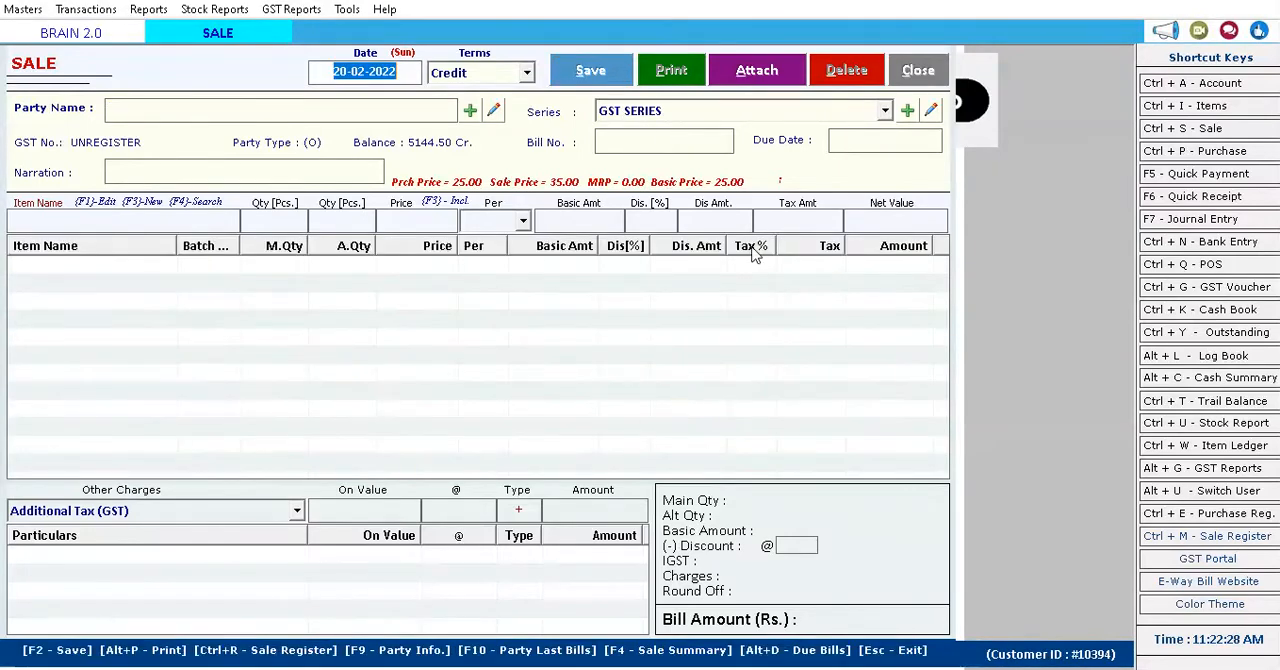
{"action": "left_click", "coordinate": [915, 72]}
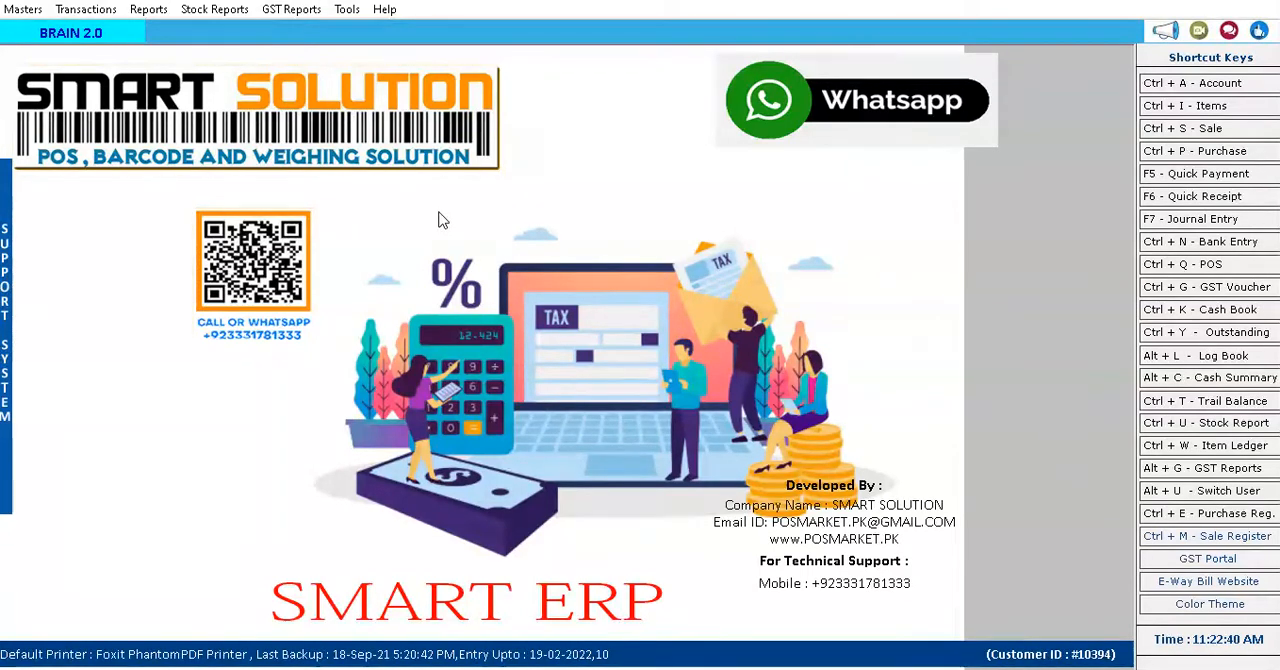
Open the sale challans list and start a new sale challan.
{"action": "left_click", "coordinate": [86, 9]}
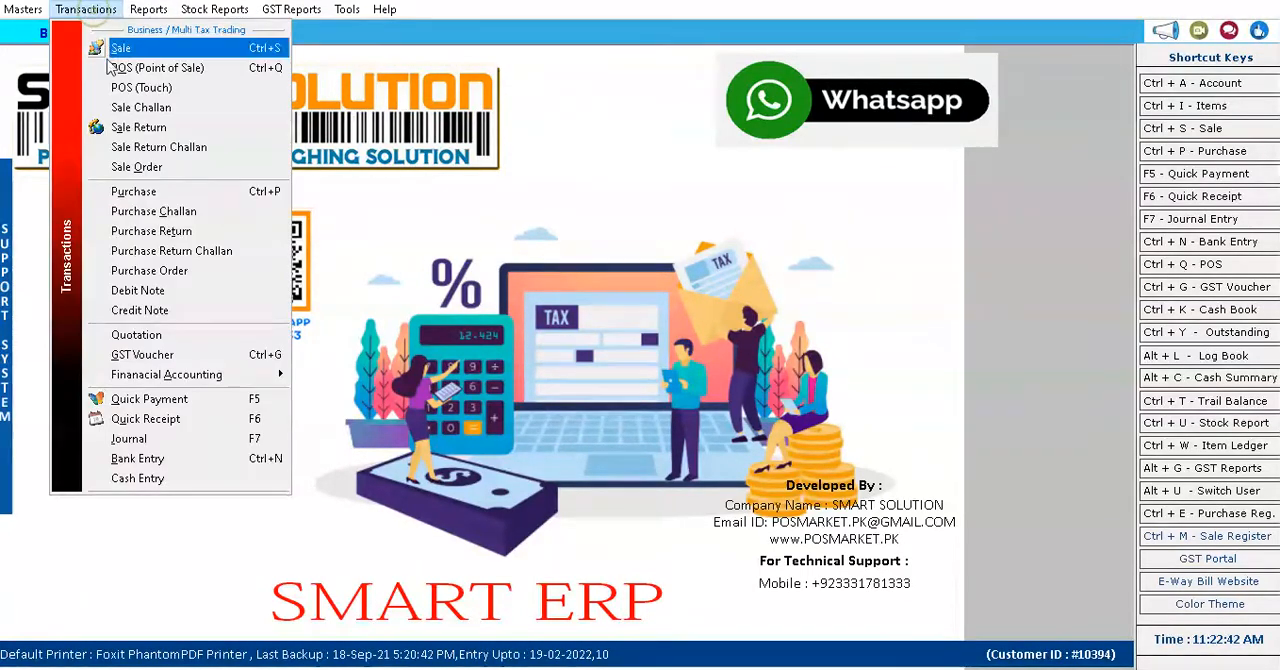
{"action": "left_click", "coordinate": [143, 108]}
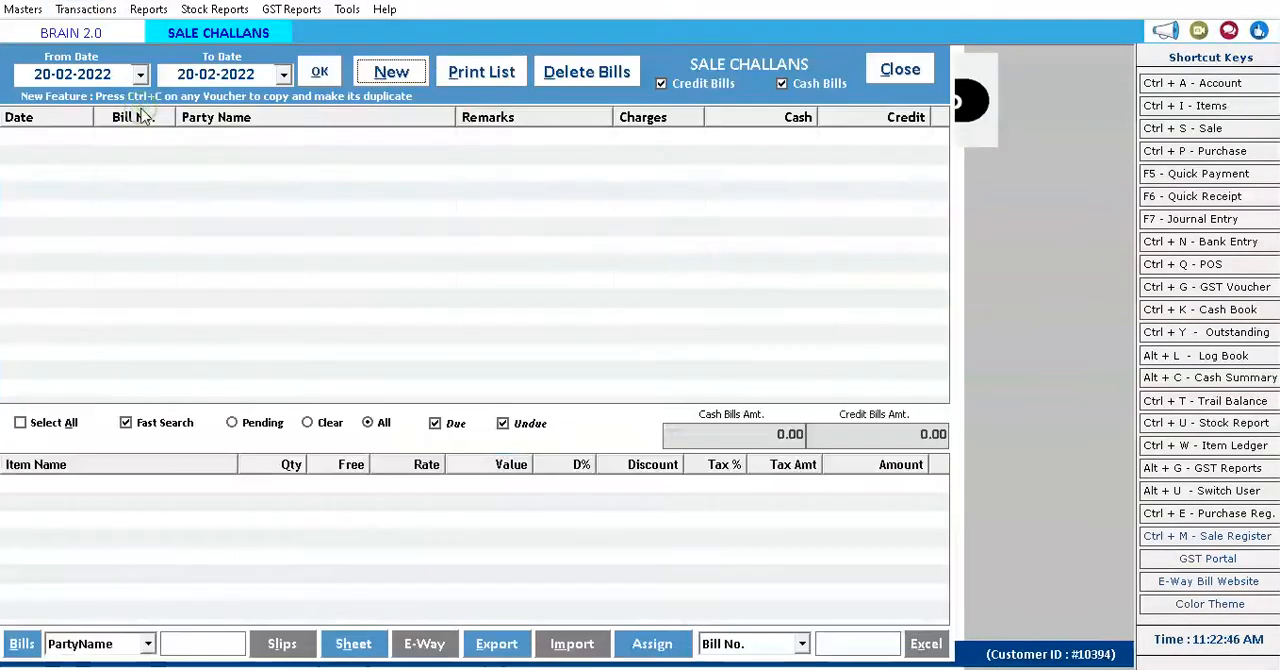
{"action": "left_click", "coordinate": [392, 72]}
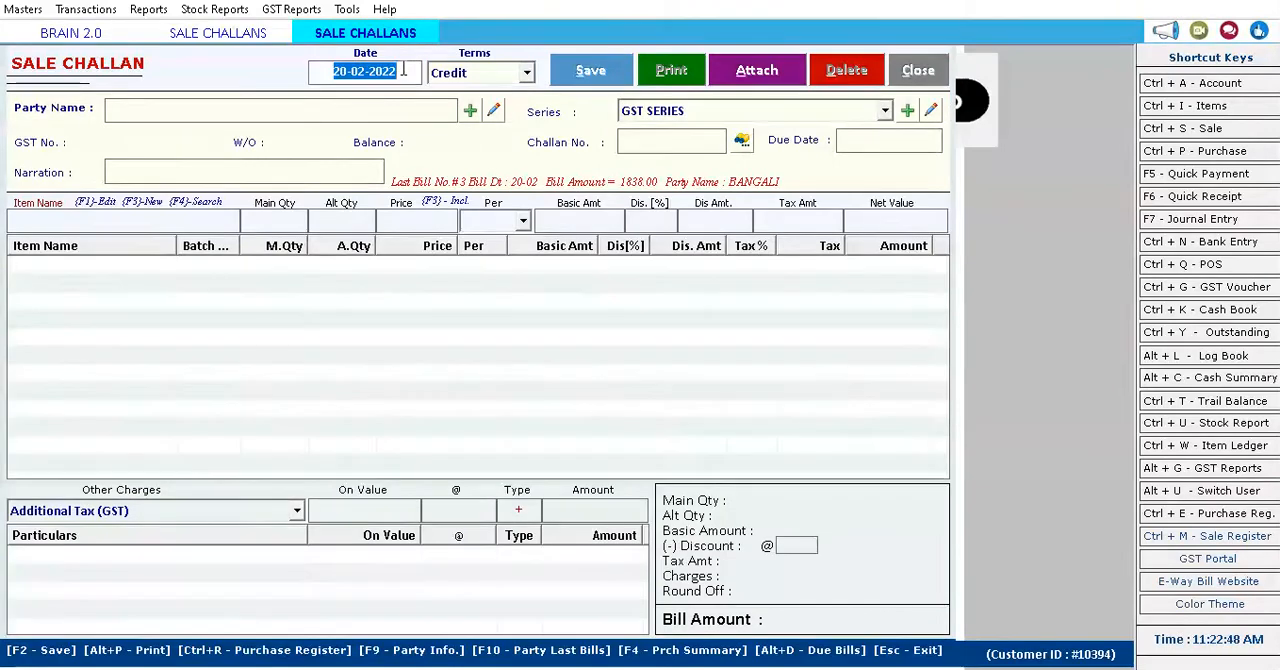
Fill the challan header with Credit terms and the first listed customer account, keeping the default date, GST SERIES and challan number.
{"action": "key", "text": "Return"}
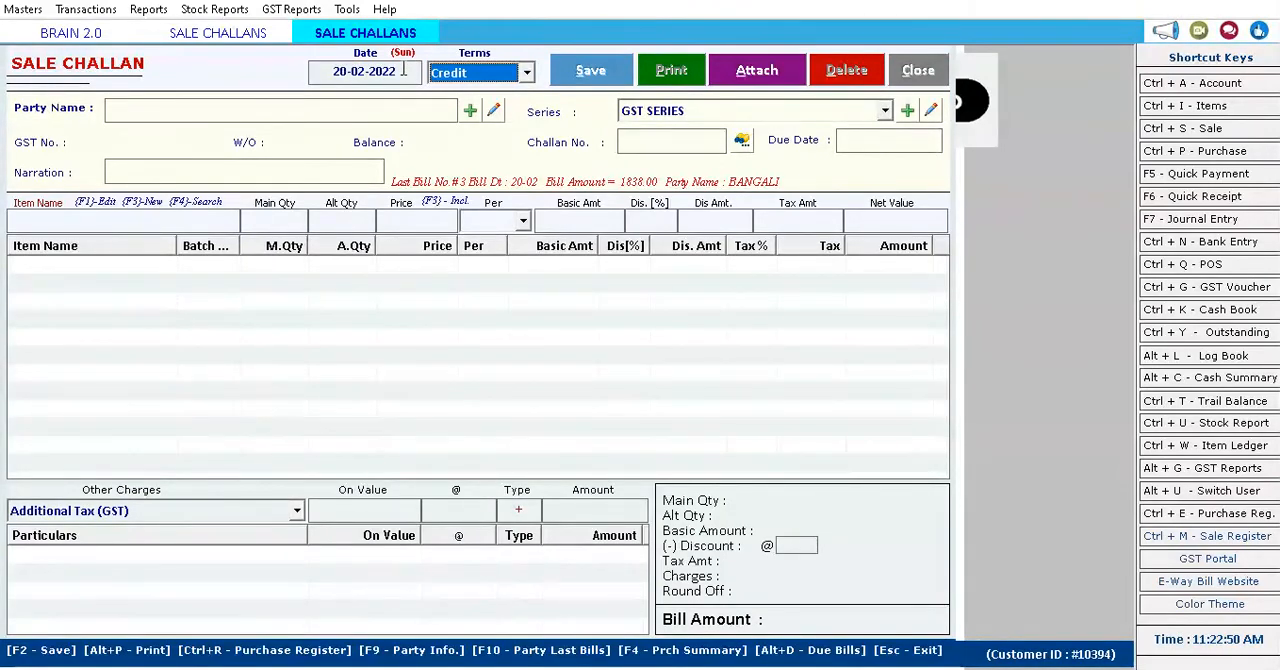
{"action": "key", "text": "Return"}
{"action": "key", "text": "Down"}
{"action": "key", "text": "Down"}
{"action": "key", "text": "Up"}
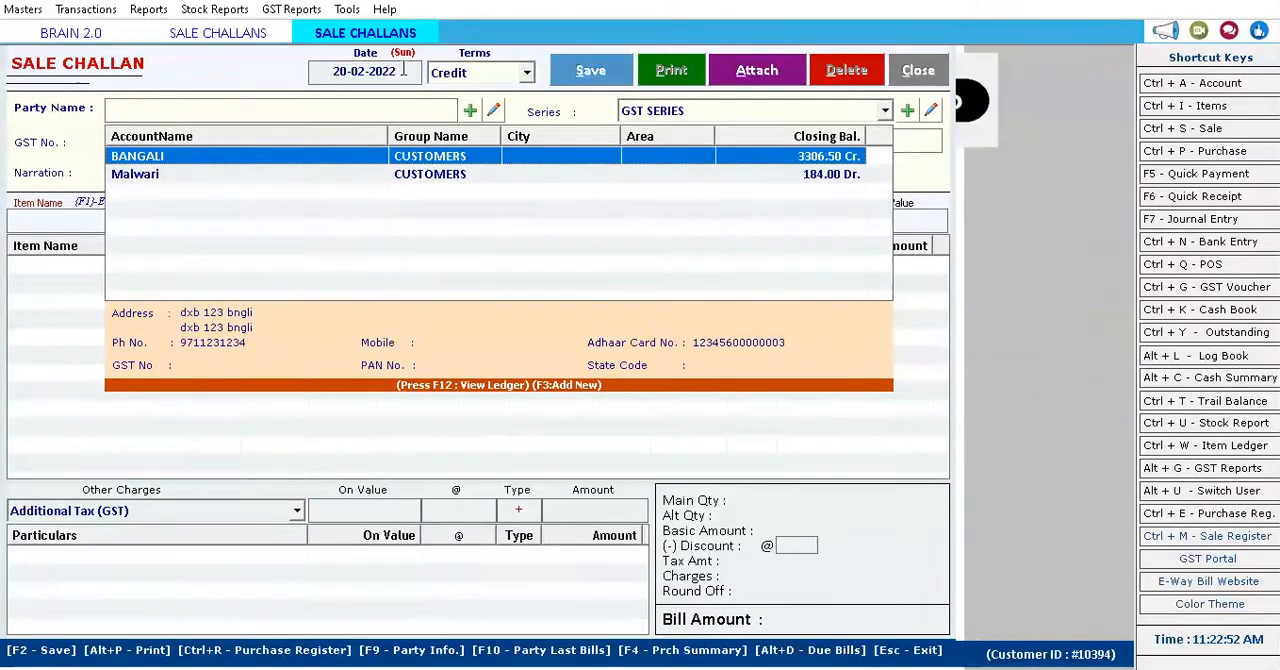
{"action": "key", "text": "Return"}
{"action": "key", "text": "Return"}
{"action": "key", "text": "Return"}
{"action": "key", "text": "Return"}
Add a Test Plant line from batch b25 to the challan, with quantity 10 at 40 per piece.
{"action": "key", "text": "Return"}
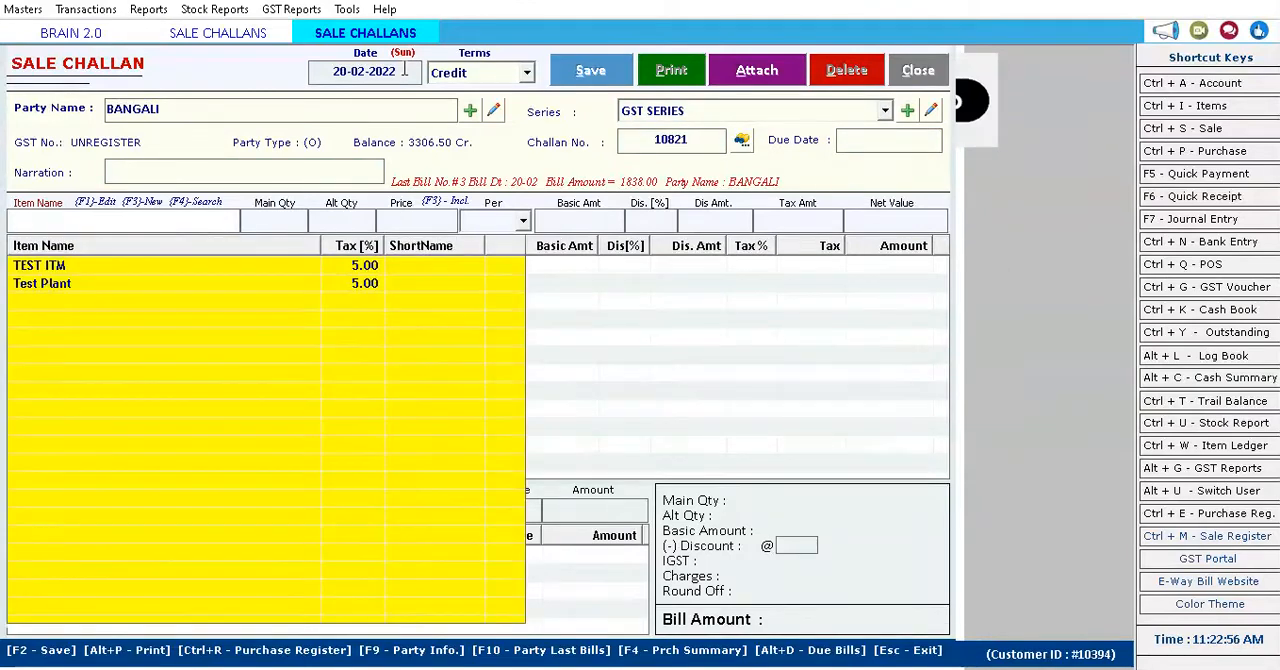
{"action": "key", "text": "Down"}
{"action": "key", "text": "Return"}
{"action": "key", "text": "Down"}
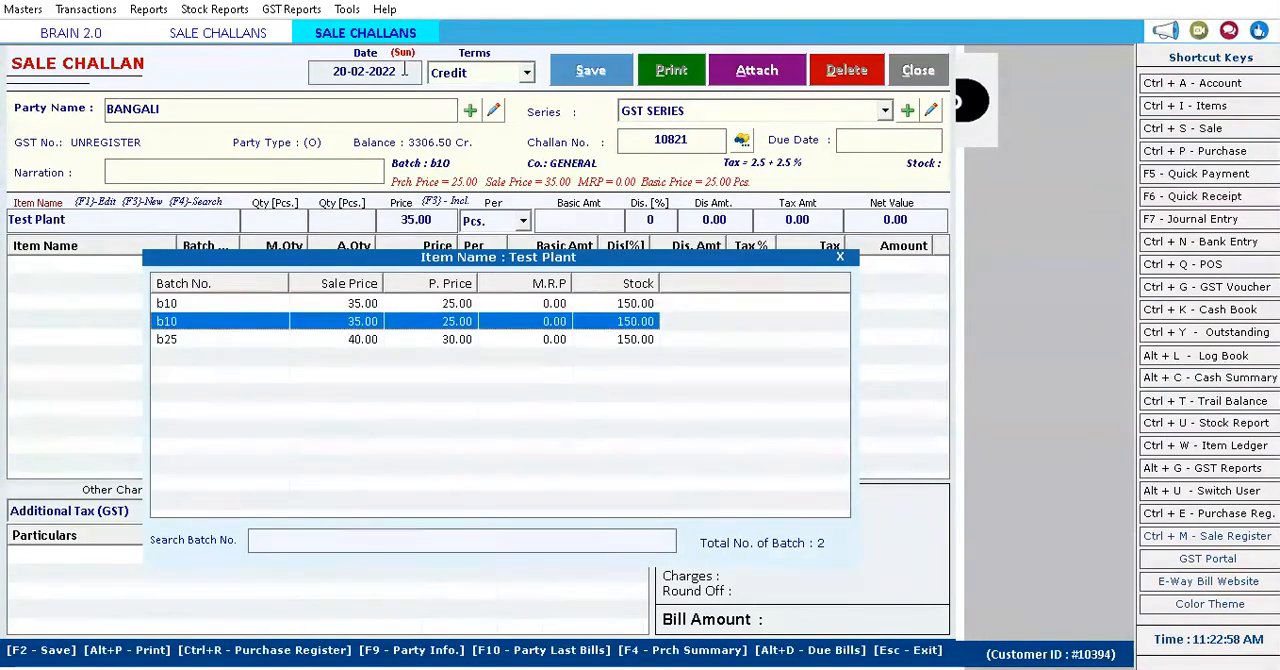
{"action": "key", "text": "Down"}
{"action": "key", "text": "Return"}
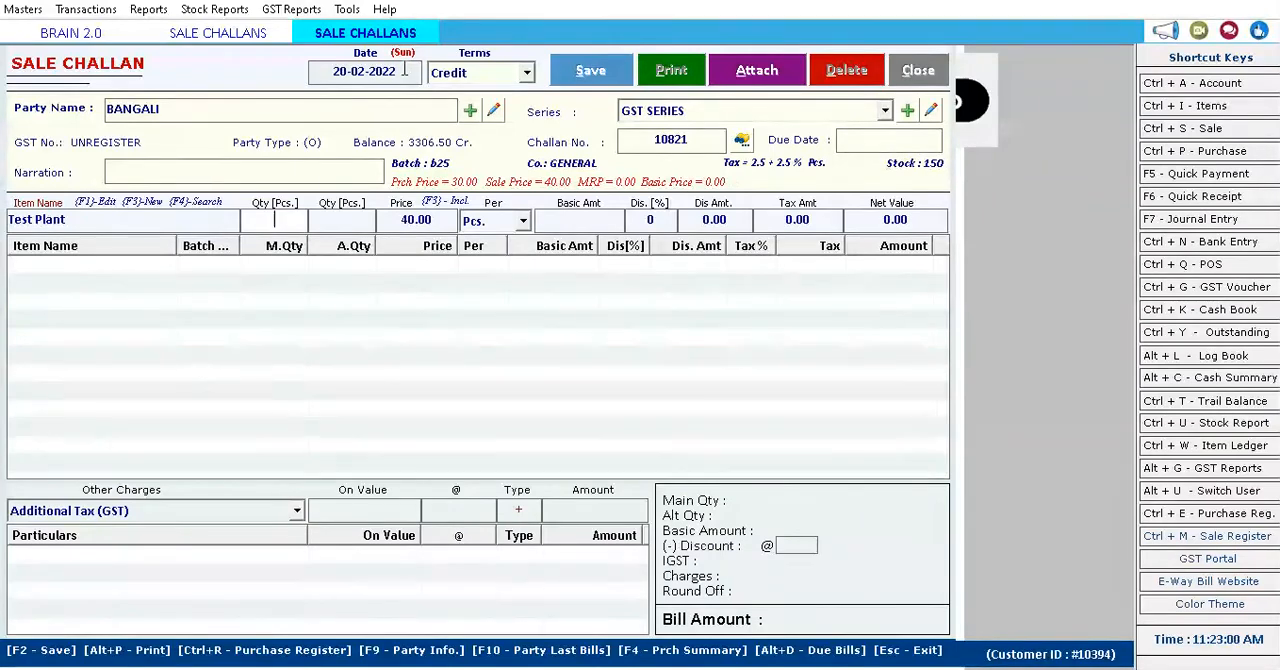
{"action": "type", "text": "10"}
{"action": "key", "text": "Return"}
{"action": "key", "text": "Return"}
{"action": "key", "text": "Return"}
{"action": "key", "text": "Return"}
{"action": "key", "text": "Return"}
{"action": "key", "text": "Return"}
{"action": "key", "text": "Return"}
{"action": "key", "text": "Return"}
{"action": "key", "text": "Return"}
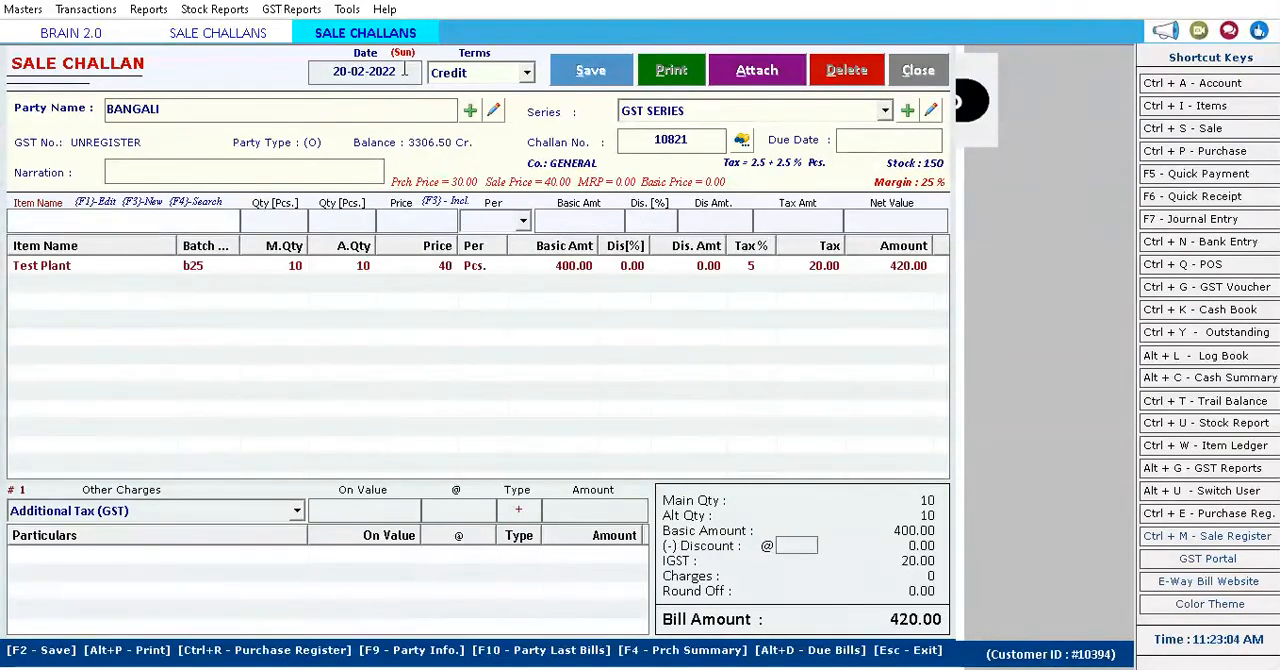
Save the Test Plant sale challan without printing it.
{"action": "left_click", "coordinate": [602, 73]}
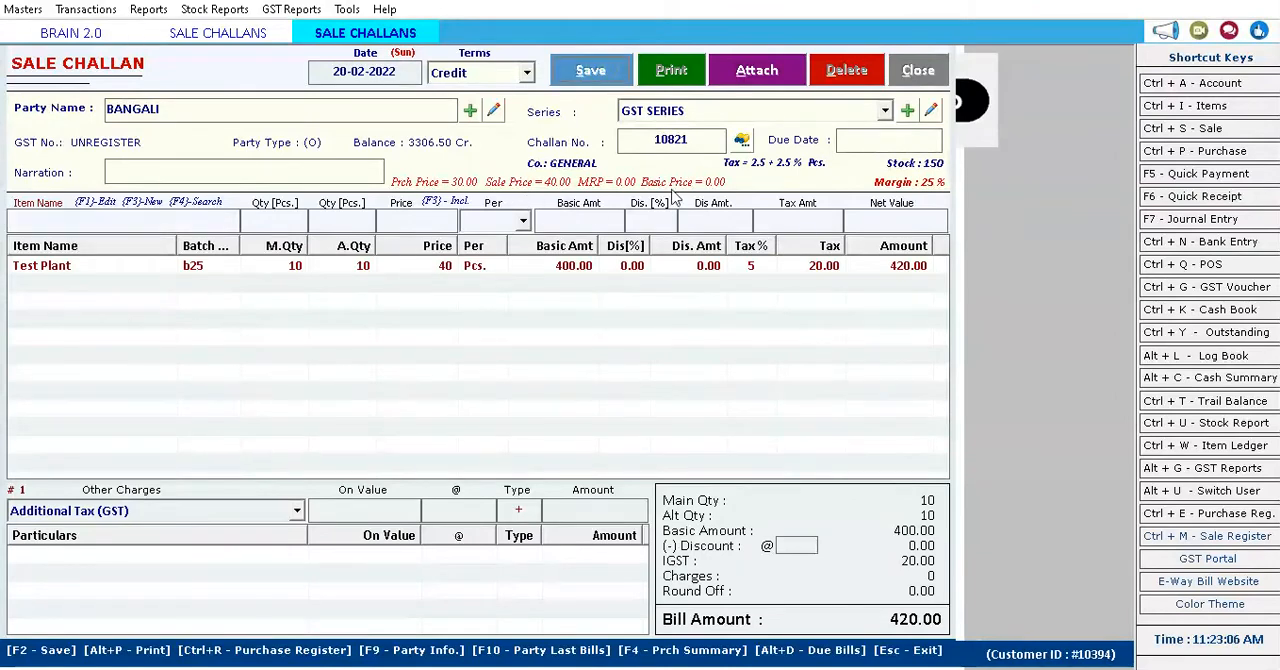
{"action": "left_click", "coordinate": [704, 396]}
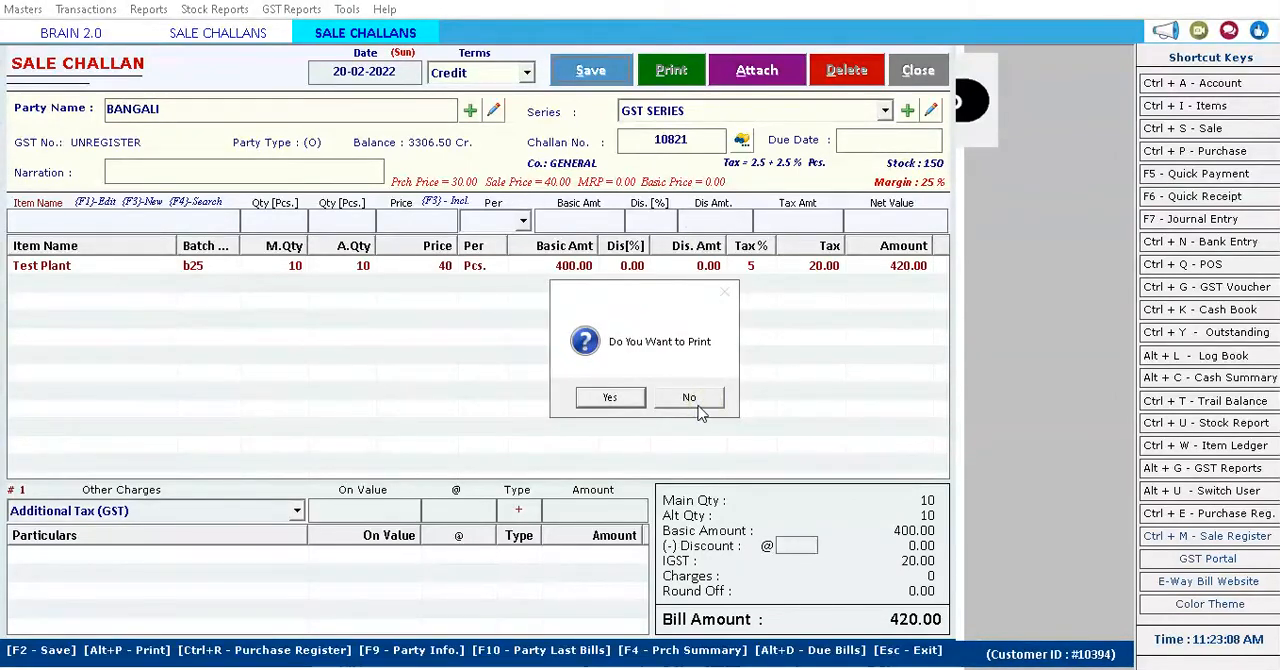
{"action": "left_click", "coordinate": [699, 405]}
Start a second credit sale challan for the same first listed customer, keeping the default series and challan number.
{"action": "key", "text": "Return"}
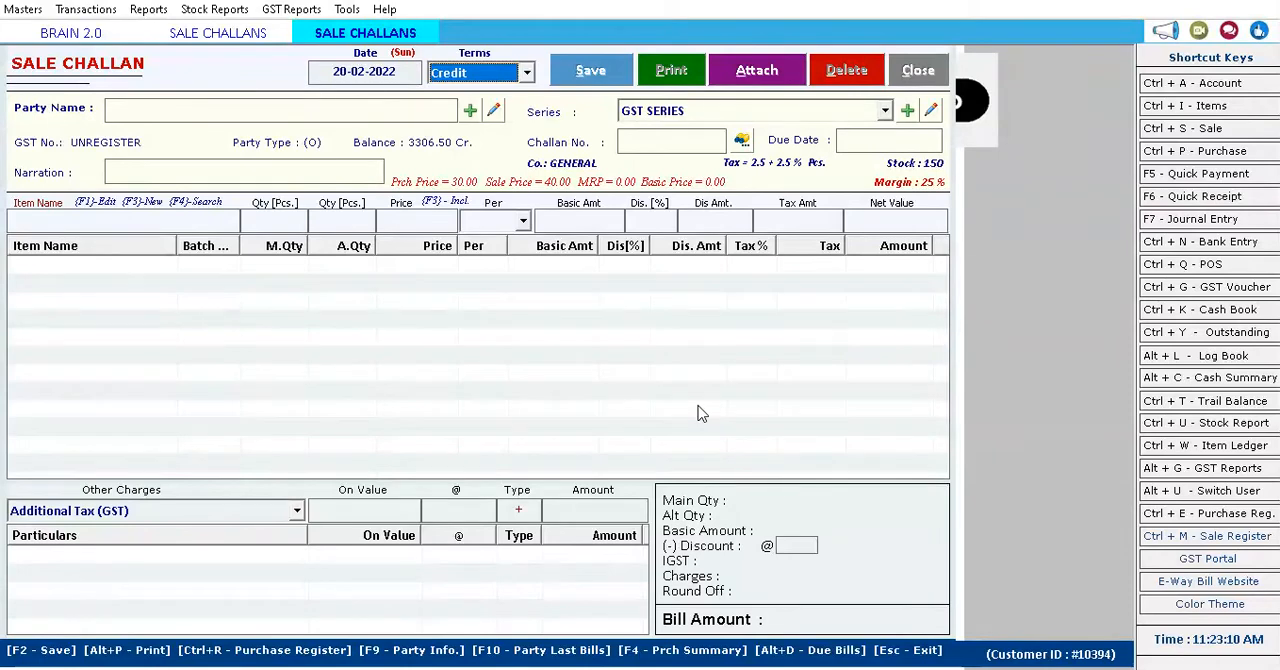
{"action": "key", "text": "Return"}
{"action": "key", "text": "Down"}
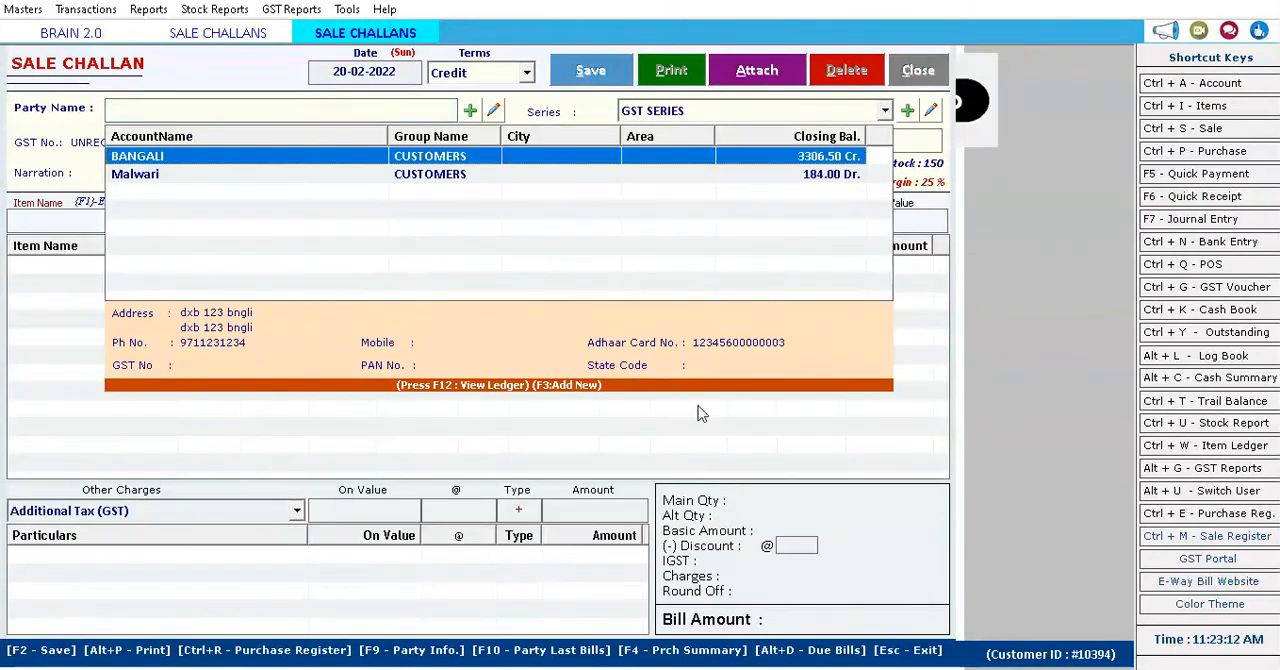
{"action": "key", "text": "Return"}
Add a TEST ITM line from batch 40-60 to the second challan, with quantity 5 at 35 per piece.
{"action": "key", "text": "Return"}
{"action": "key", "text": "Return"}
{"action": "key", "text": "Return"}
{"action": "key", "text": "Down"}
{"action": "key", "text": "Down"}
{"action": "key", "text": "Up"}
{"action": "key", "text": "Return"}
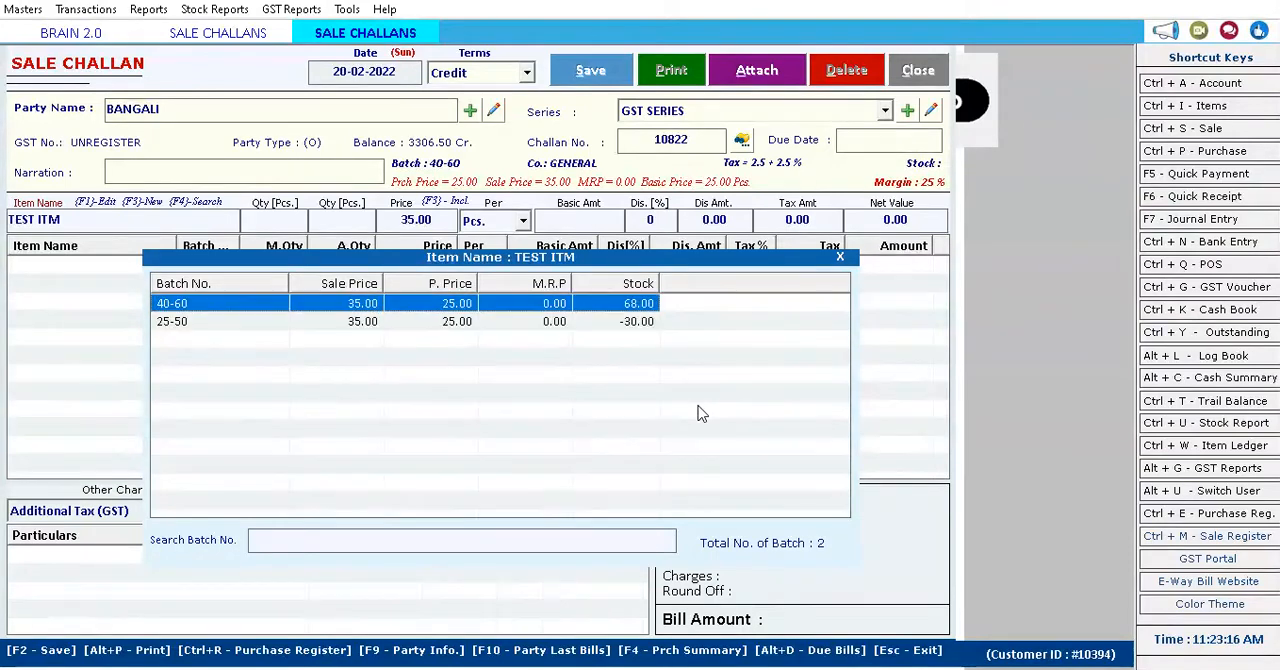
{"action": "key", "text": "Return"}
{"action": "type", "text": "5"}
{"action": "key", "text": "Return"}
{"action": "key", "text": "Return"}
{"action": "key", "text": "Return"}
{"action": "key", "text": "Return"}
{"action": "key", "text": "Return"}
{"action": "key", "text": "Return"}
Save the TEST ITM sale challan without printing it, and close the challan form and the challans list.
{"action": "left_click", "coordinate": [582, 78]}
{"action": "left_click", "coordinate": [697, 399]}
{"action": "left_click", "coordinate": [692, 398]}
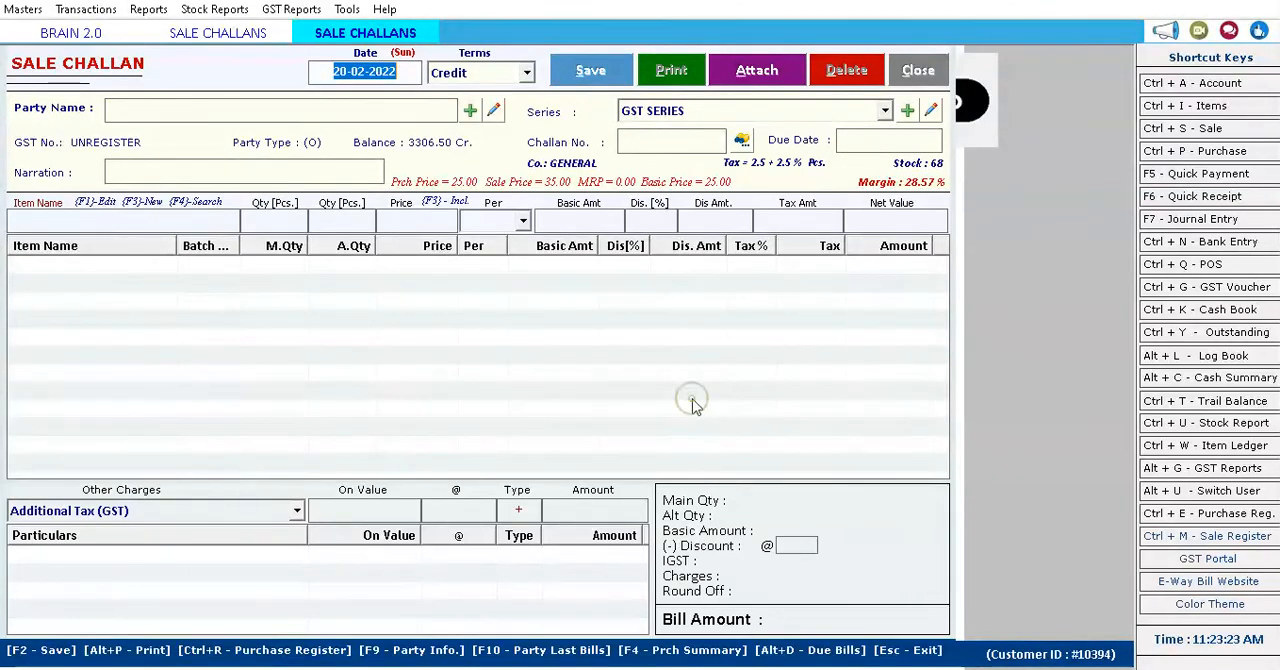
{"action": "left_click", "coordinate": [930, 74]}
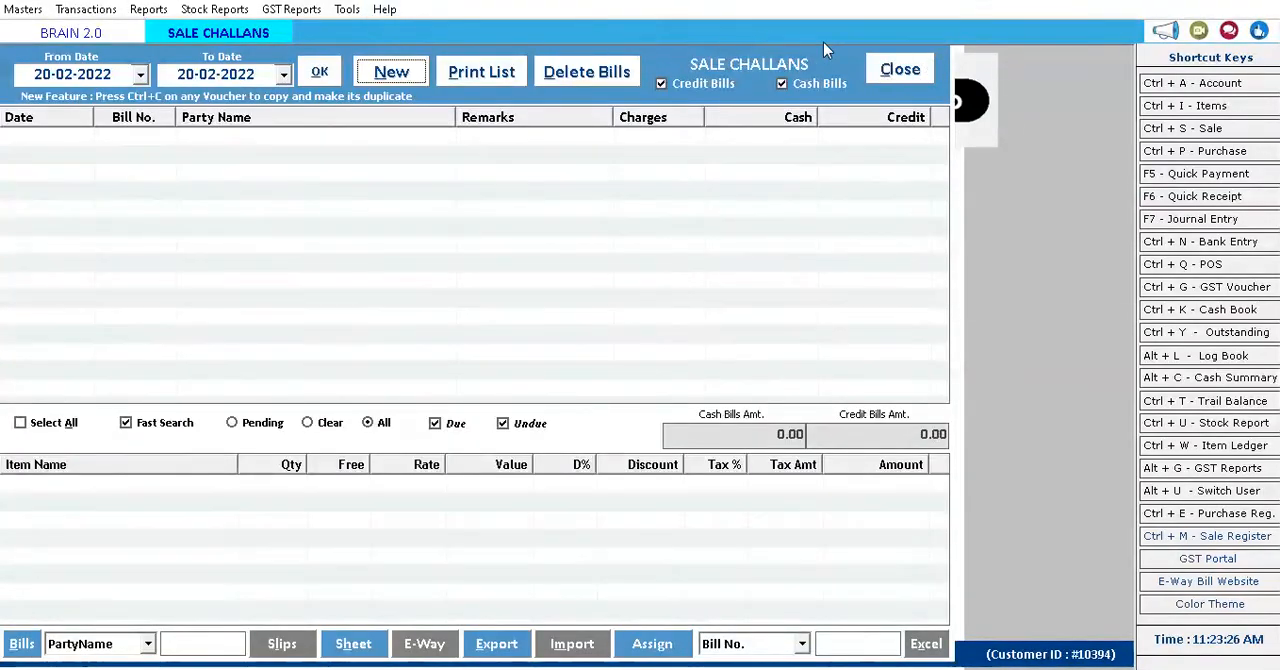
{"action": "left_click", "coordinate": [905, 70]}
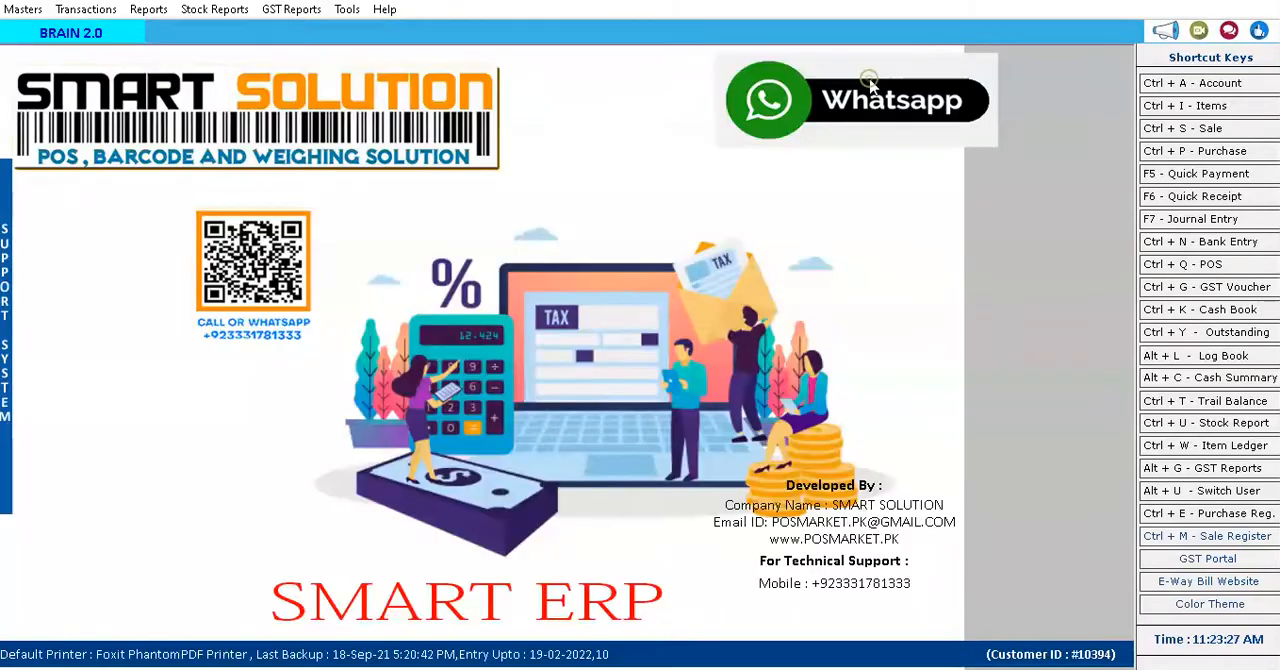
Start a new credit sale bill for the first listed customer account, keeping the default date.
{"action": "left_click", "coordinate": [85, 10]}
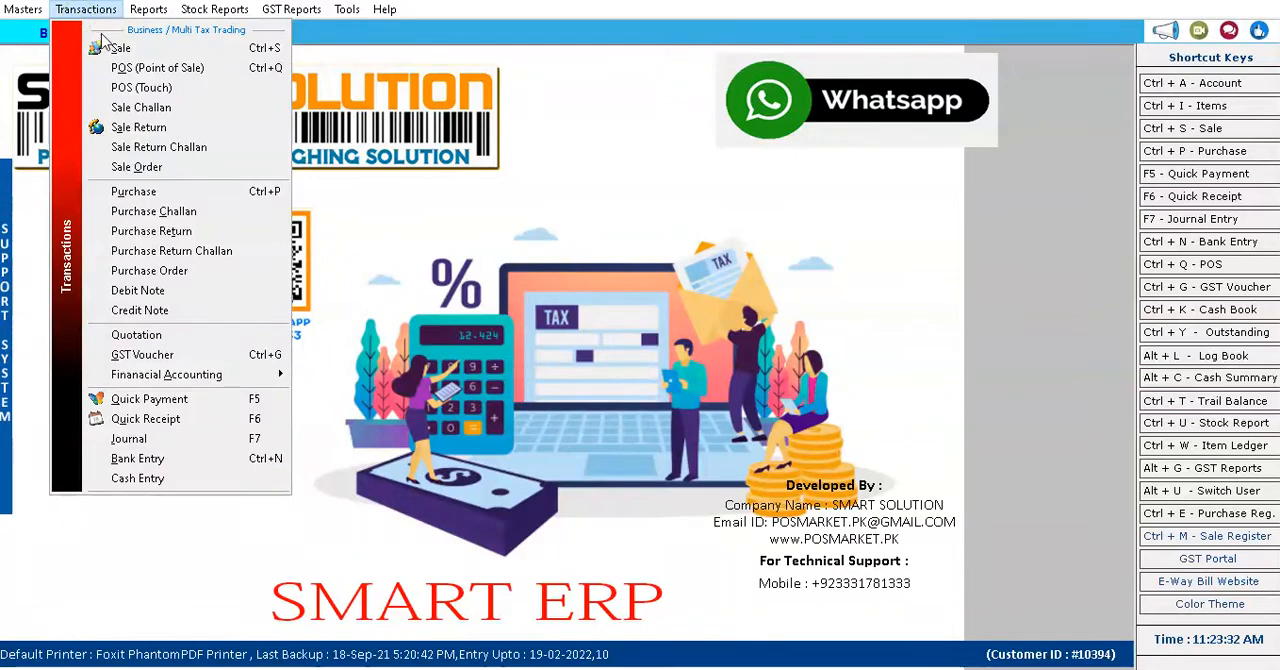
{"action": "left_click", "coordinate": [112, 47]}
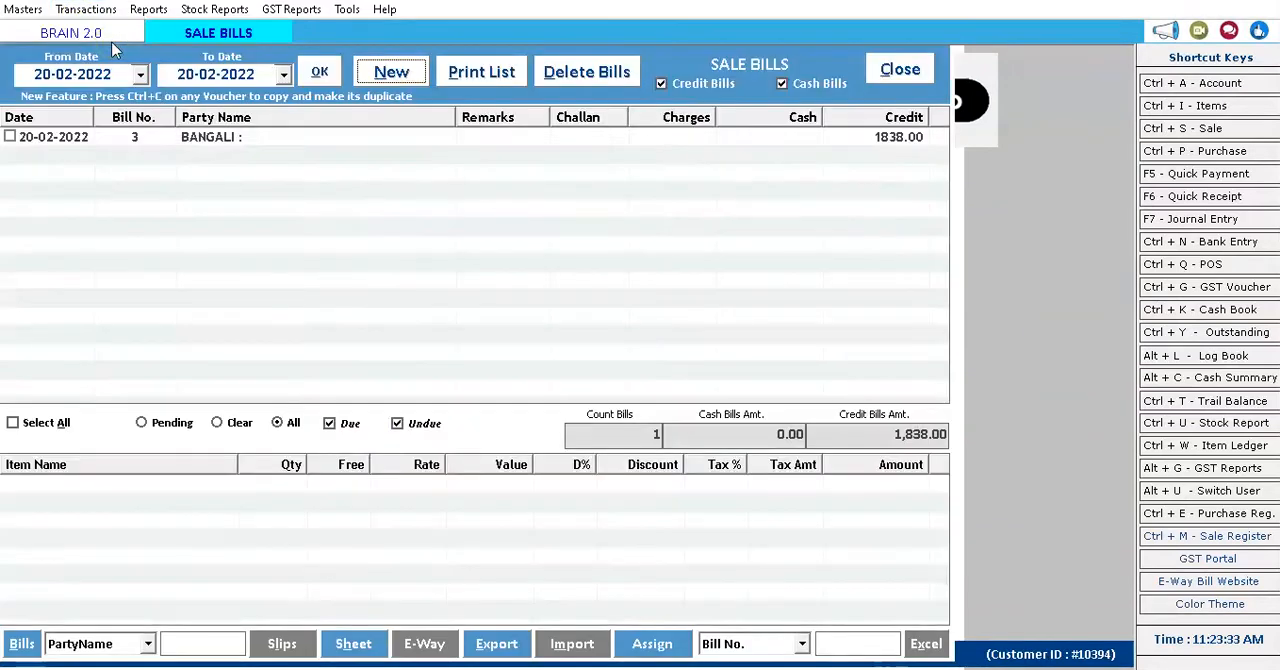
{"action": "left_click", "coordinate": [386, 80]}
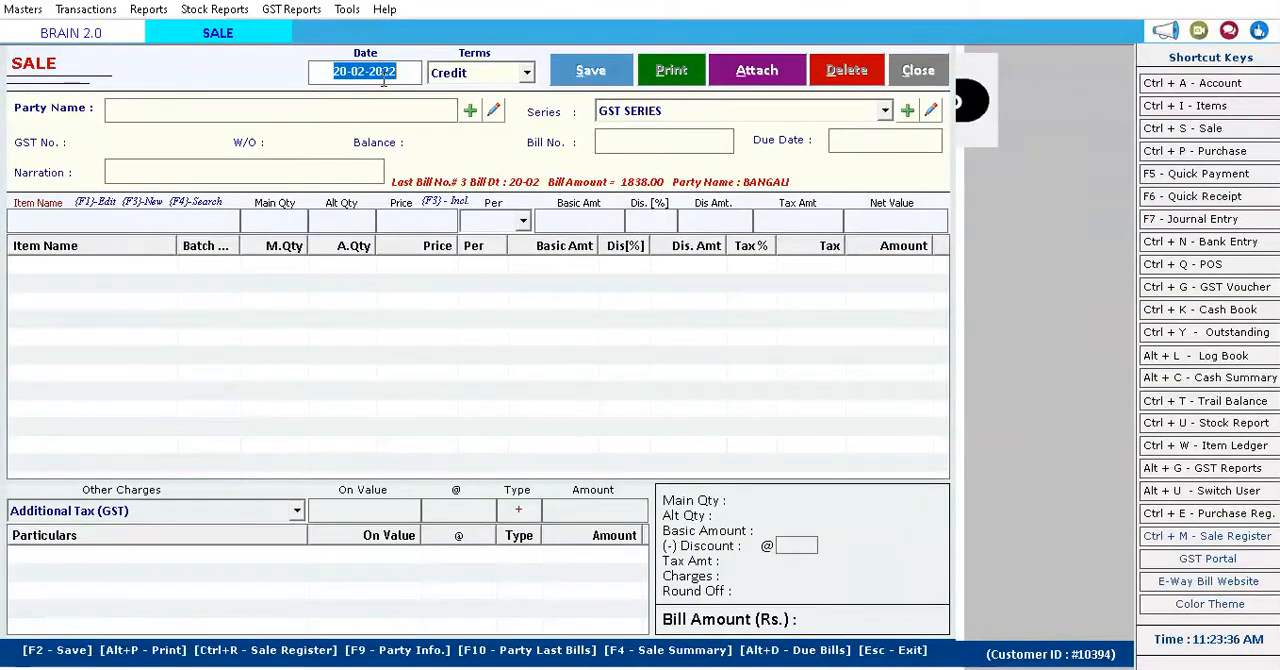
{"action": "key", "text": "Return"}
{"action": "key", "text": "Return"}
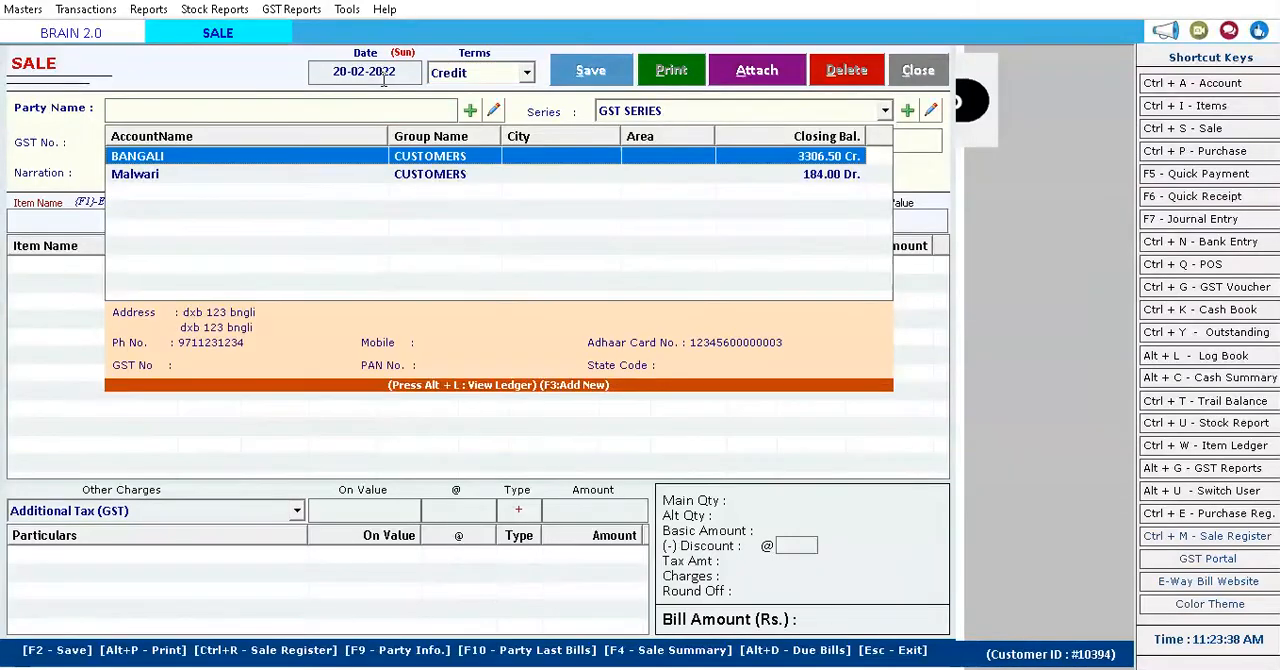
{"action": "key", "text": "Return"}
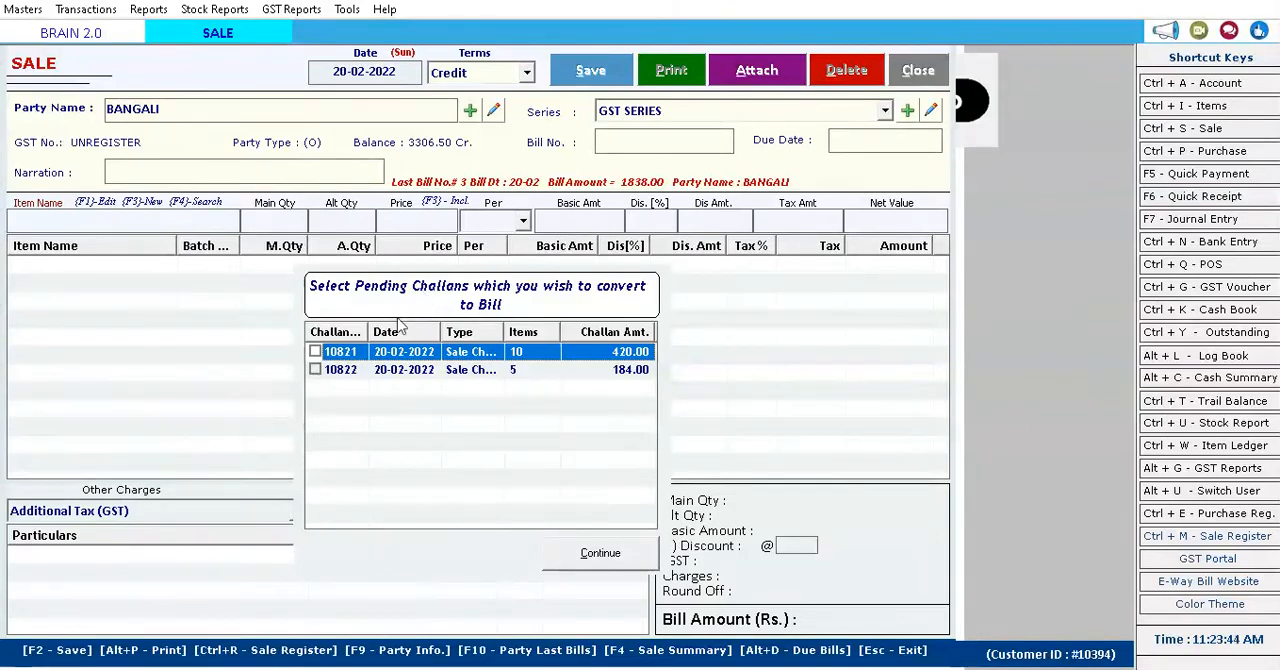
Select only the first pending challan, the one with 10 items, and retrieve it into the sale bill.
{"action": "left_click", "coordinate": [520, 370]}
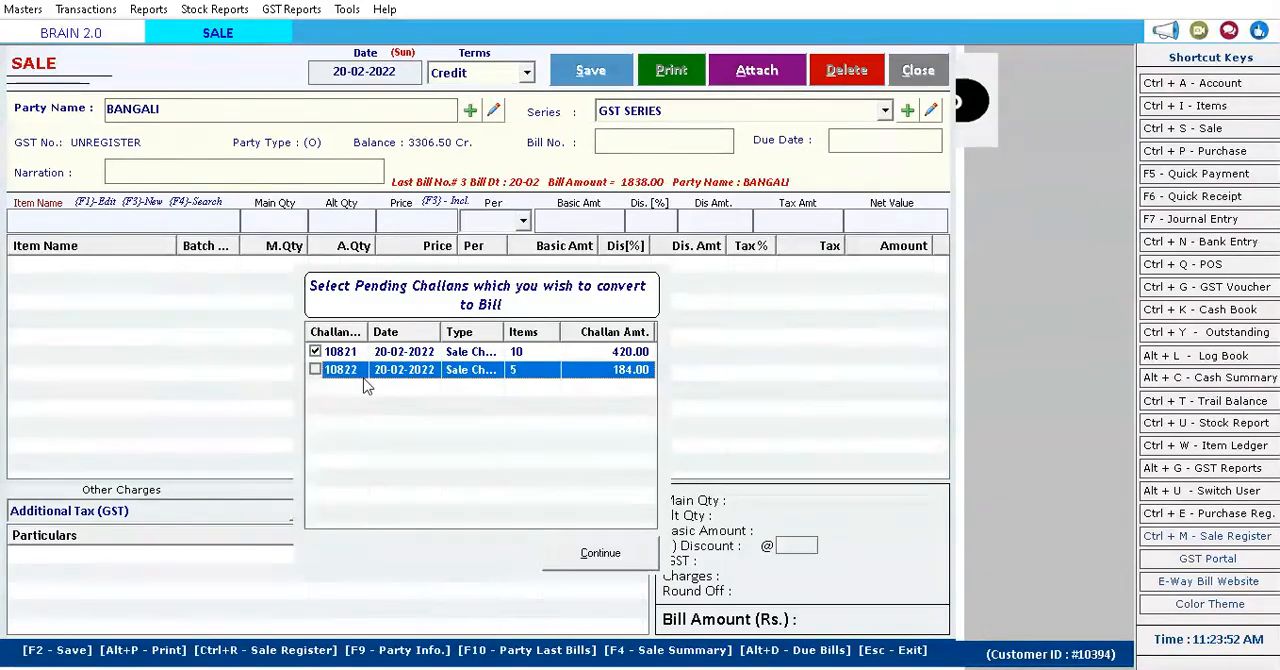
{"action": "key", "text": "Tab"}
{"action": "left_click", "coordinate": [328, 354]}
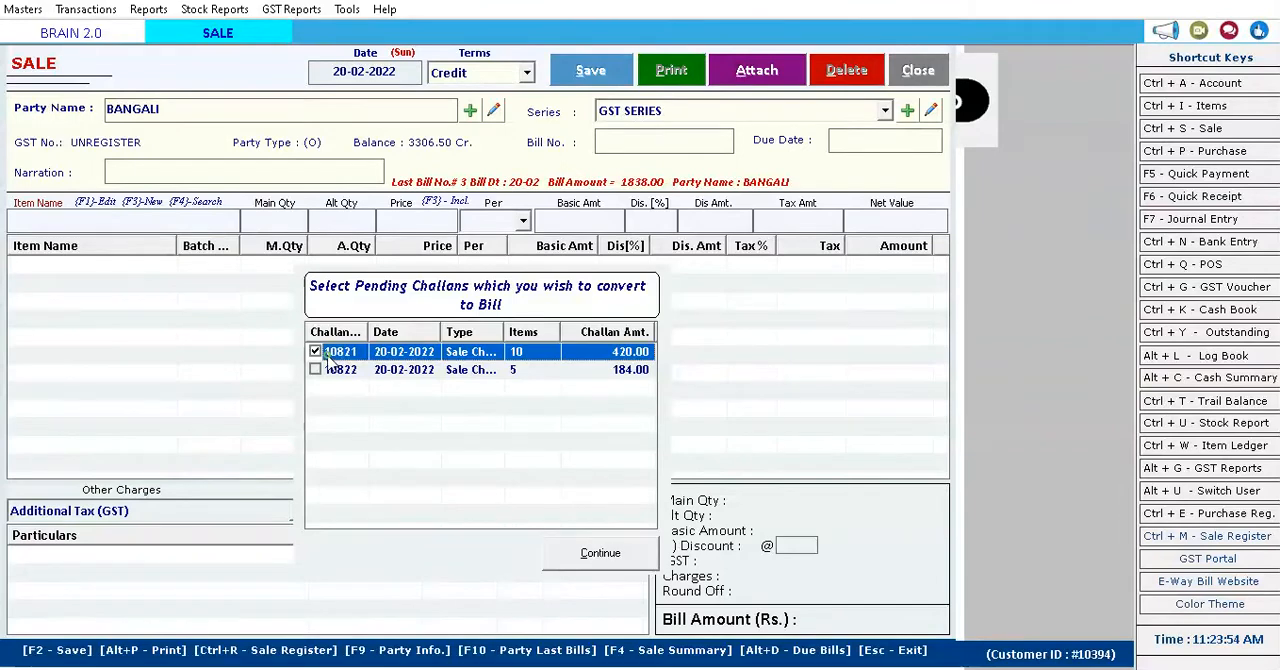
{"action": "key", "text": "Tab"}
{"action": "key", "text": "Return"}
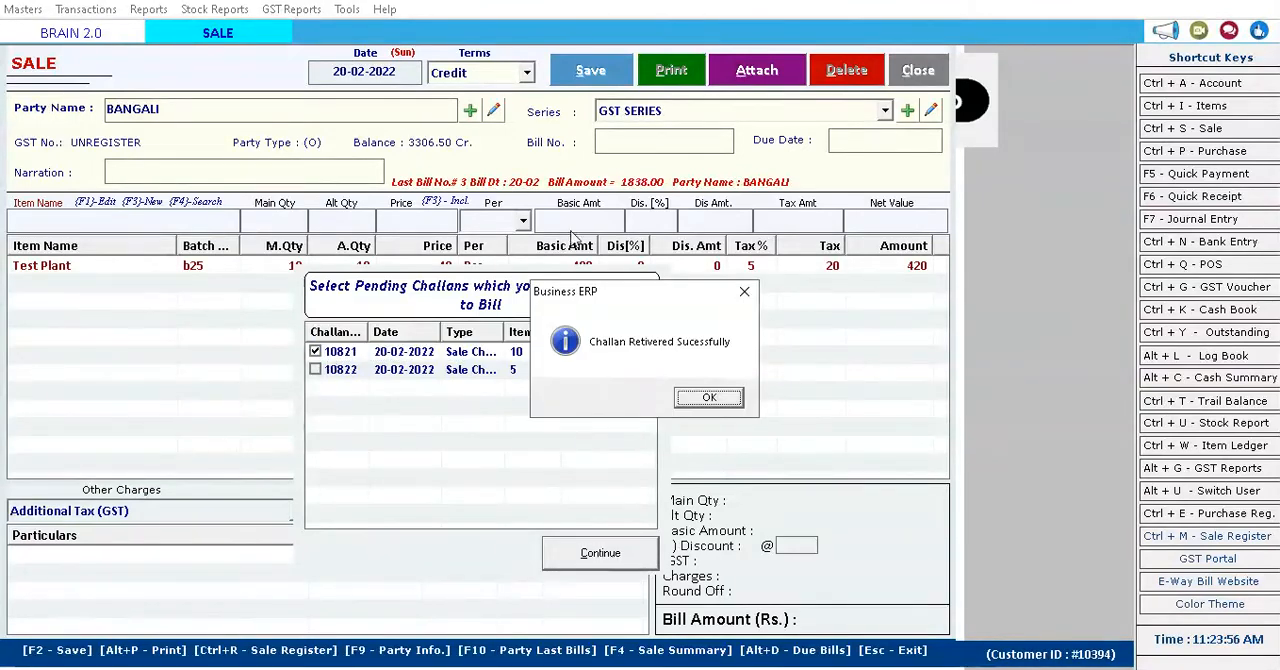
Accept the retrieved challan line and default bill number, and save the credit sale bill in the GST SERIES.
{"action": "left_click", "coordinate": [728, 398]}
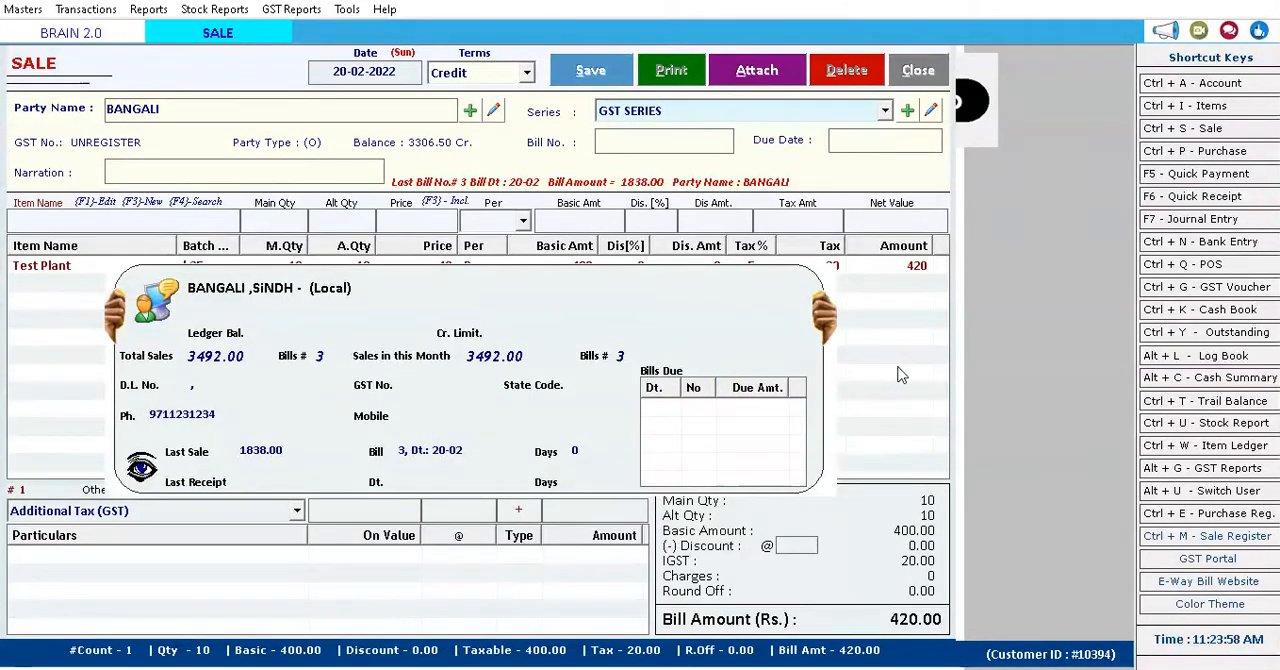
{"action": "key", "text": "Return"}
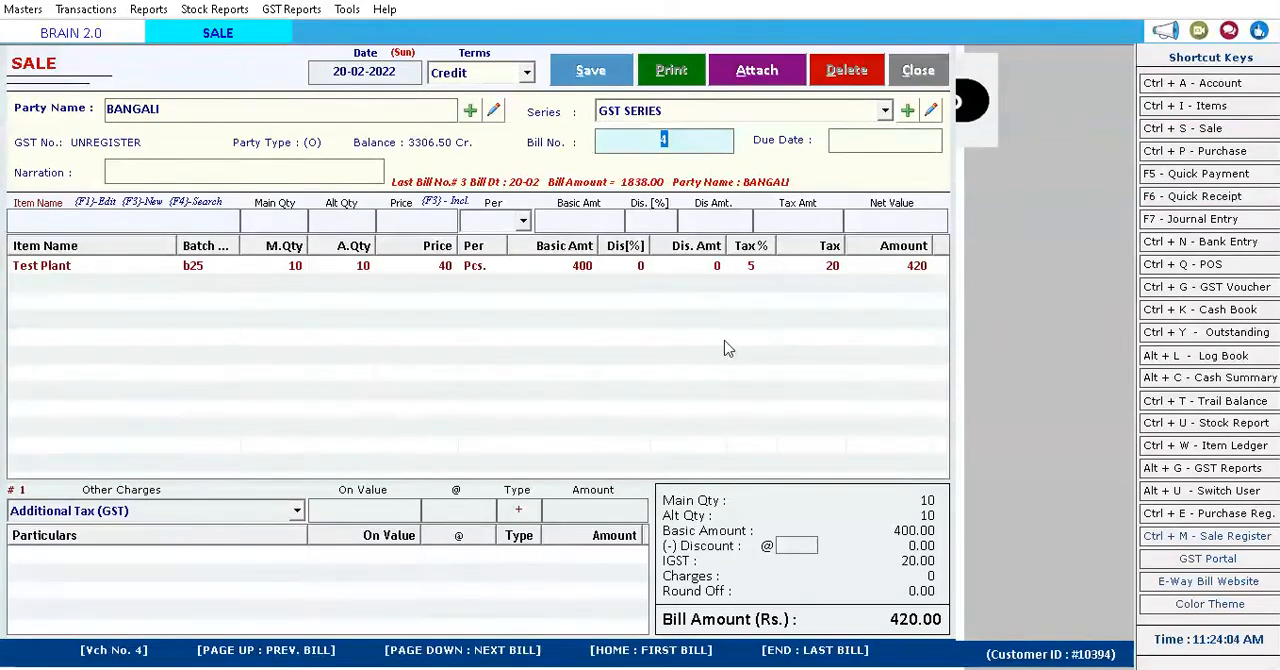
{"action": "left_click", "coordinate": [585, 78]}
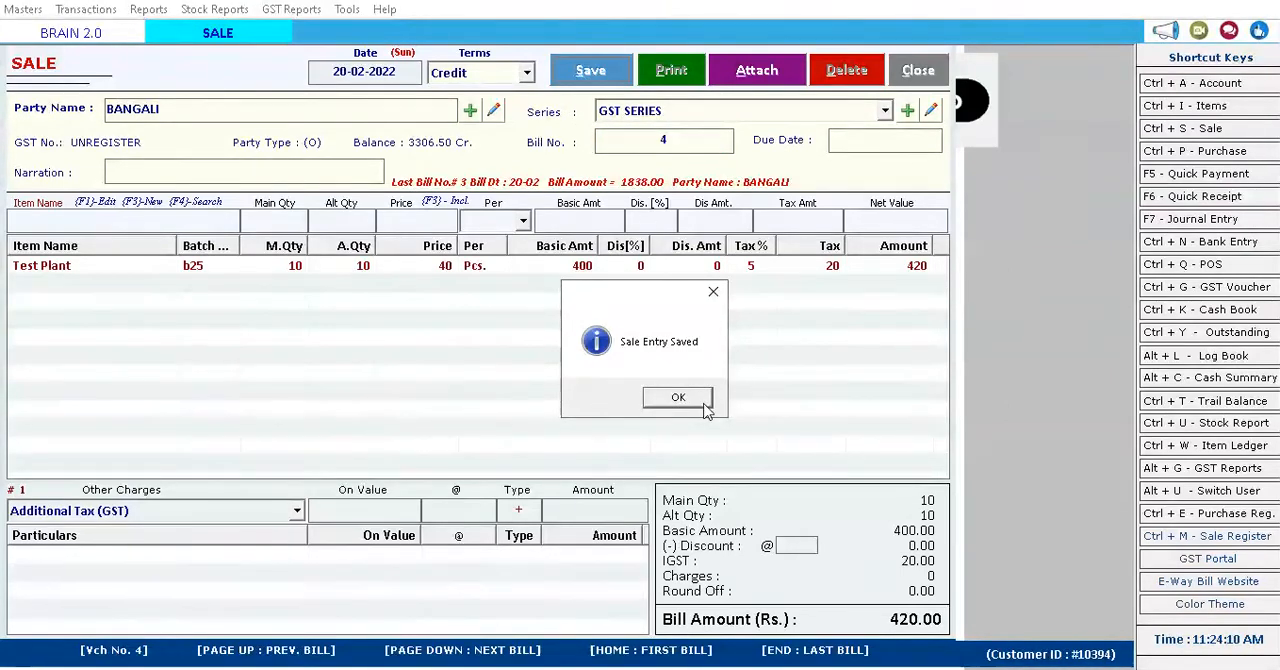
{"action": "left_click", "coordinate": [678, 400]}
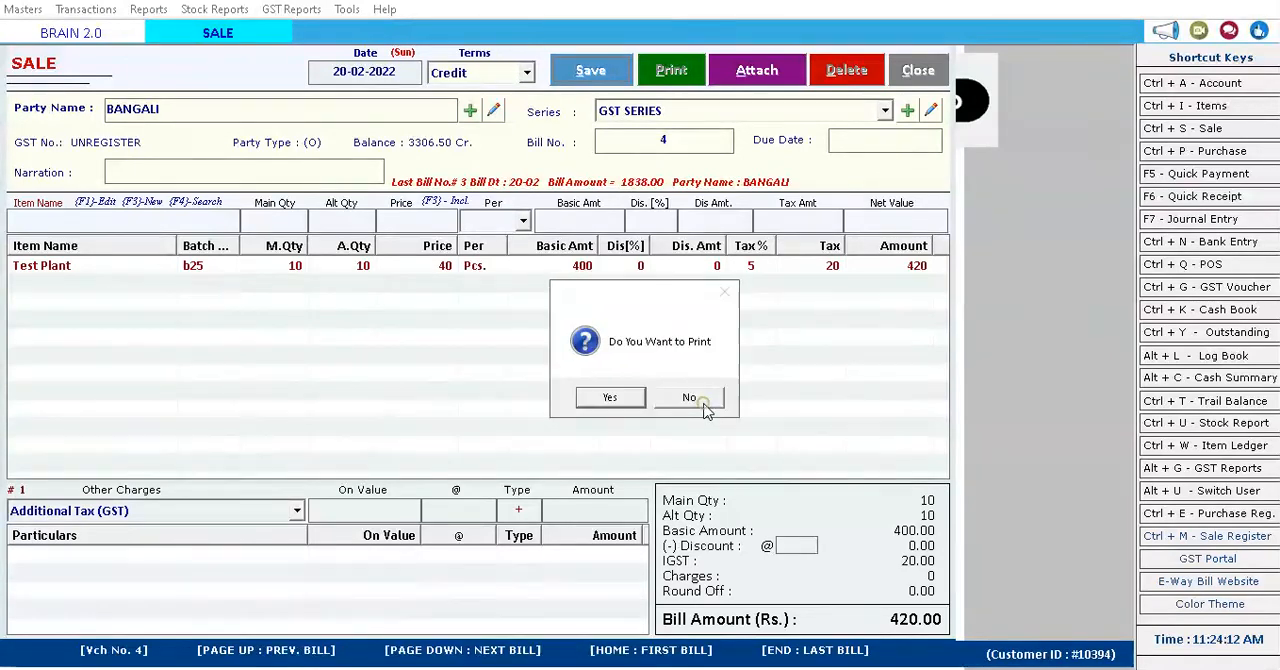
Choose to print the saved sale bill, and preview its original copy in the GST Full Page format.
{"action": "left_click", "coordinate": [610, 398]}
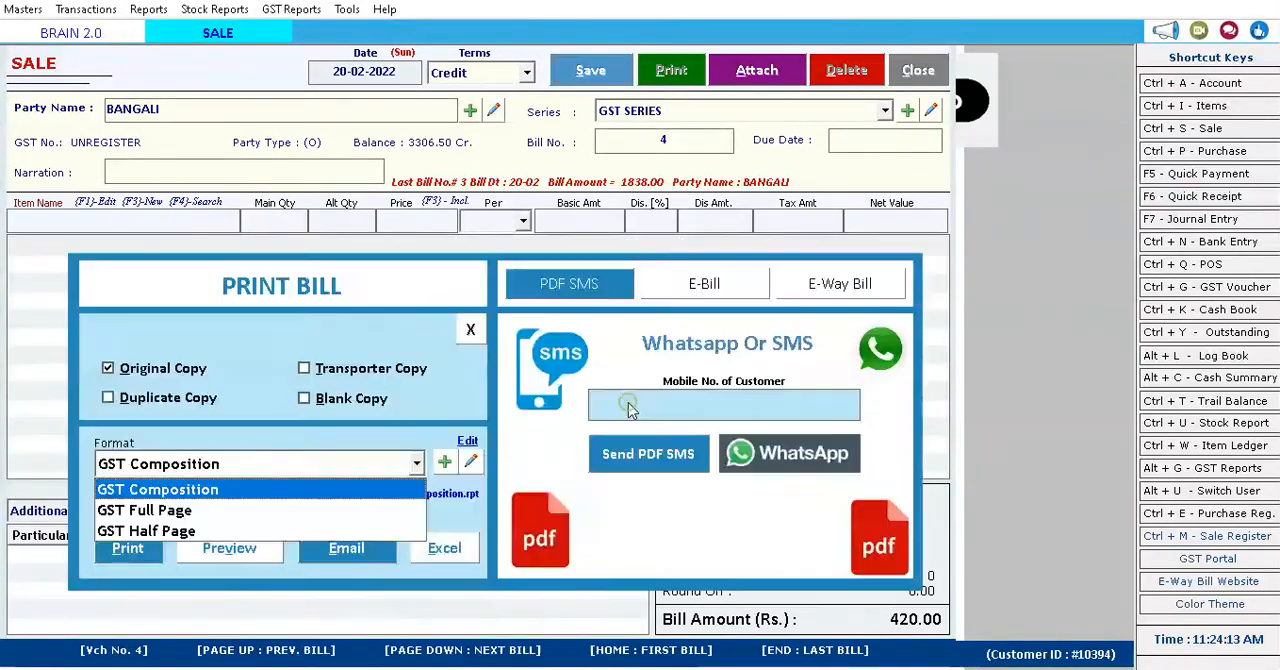
{"action": "left_click", "coordinate": [180, 512]}
{"action": "left_click", "coordinate": [234, 467]}
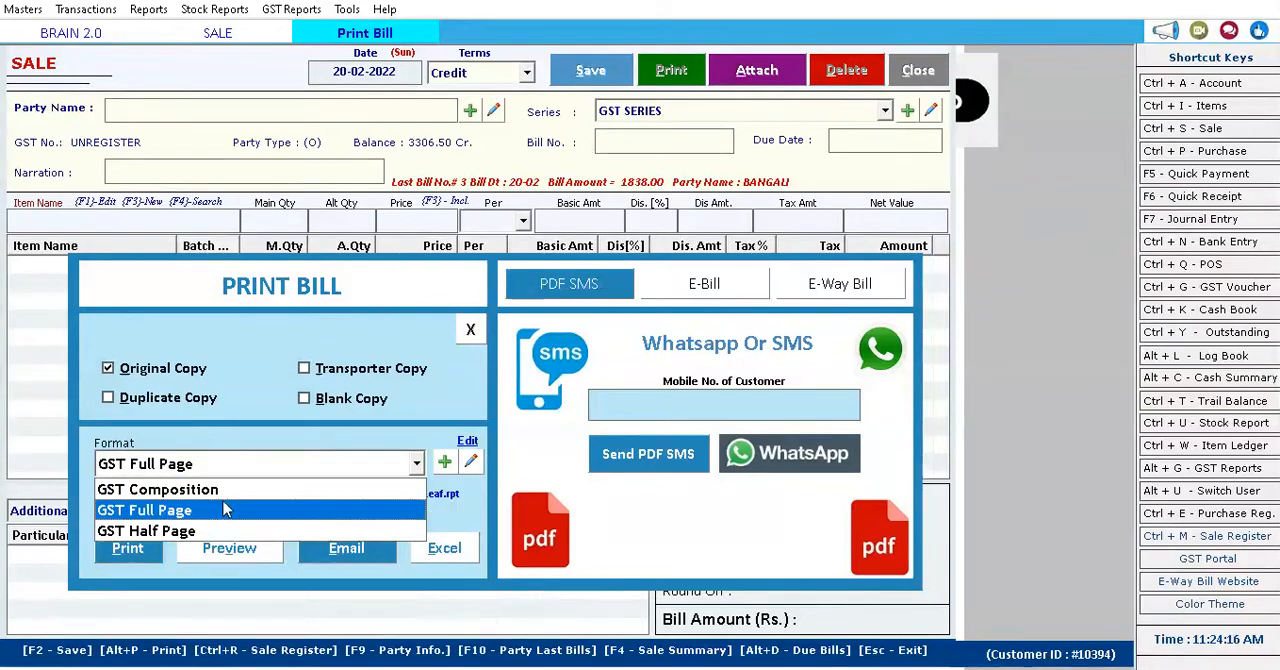
{"action": "left_click", "coordinate": [226, 514]}
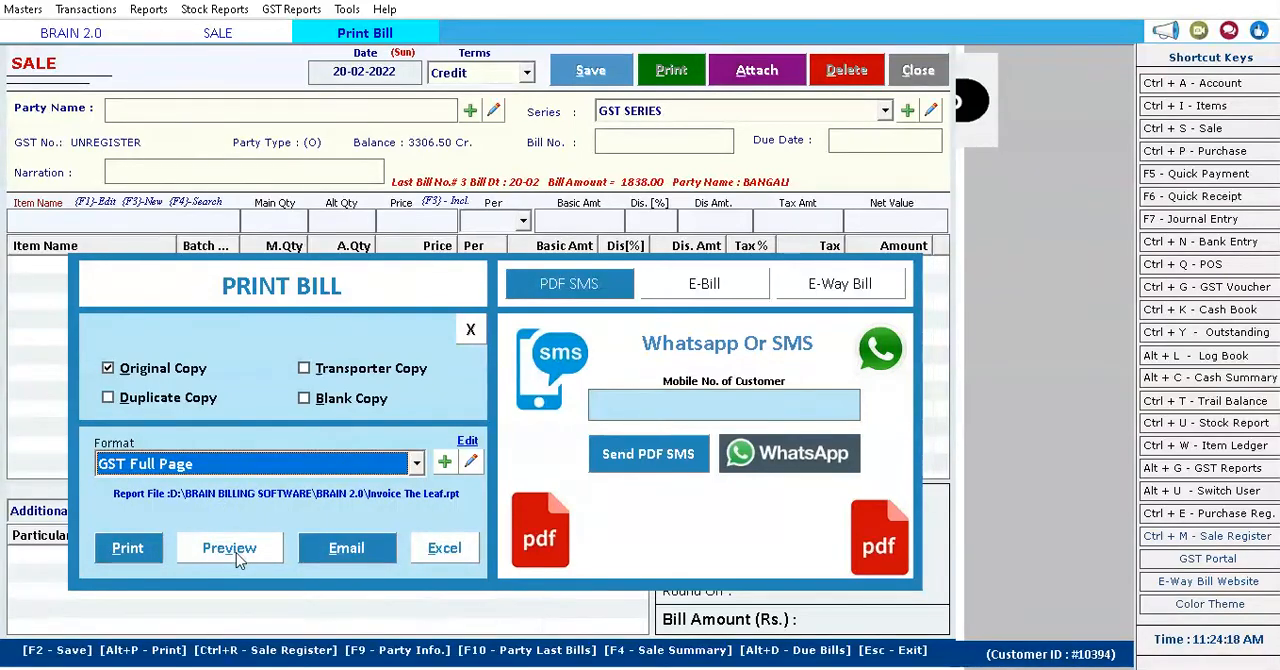
{"action": "left_click", "coordinate": [231, 549]}
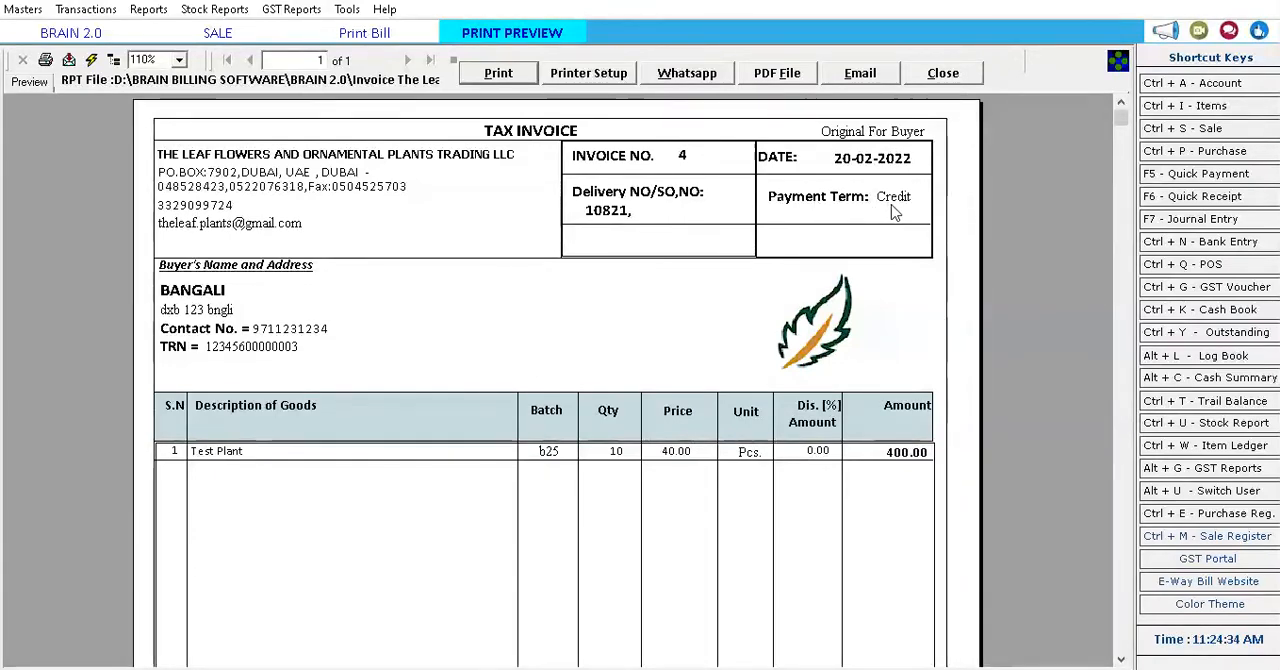
Examine the tax invoice from header to grand total, and close the preview, the print dialog and the sale form.
{"action": "scroll", "coordinate": [591, 229], "scroll_direction": "down", "scroll_amount": 6}
{"action": "scroll", "coordinate": [297, 369], "scroll_direction": "up", "scroll_amount": 5}
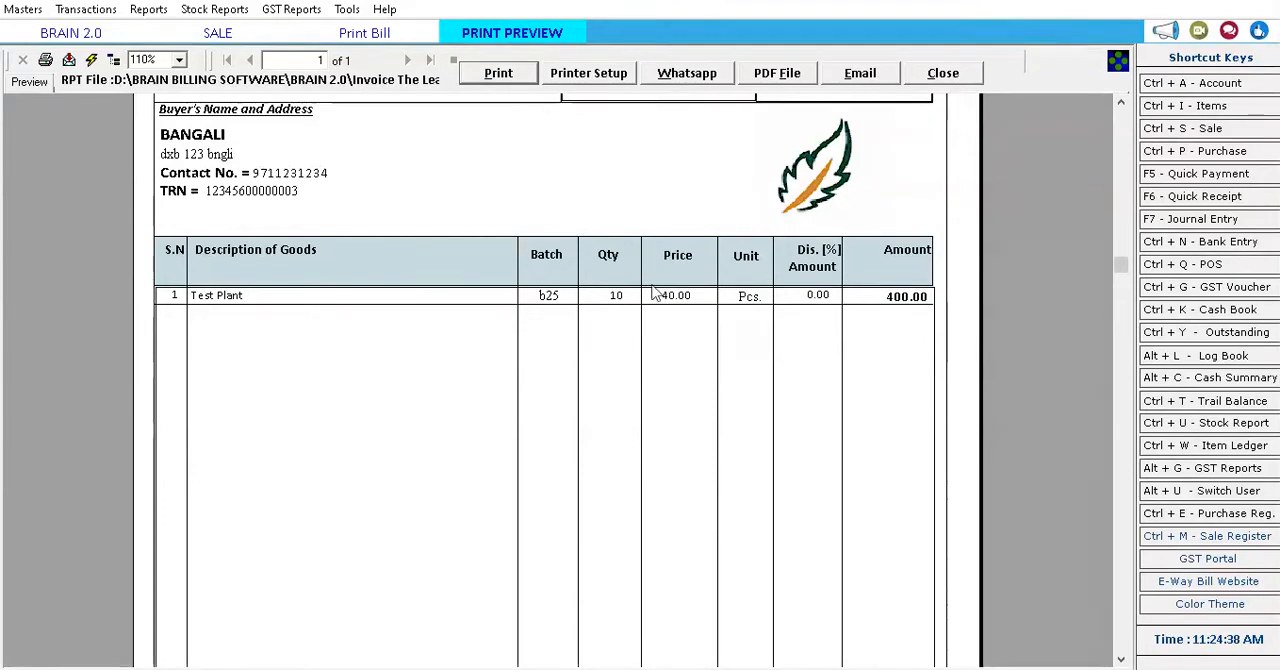
{"action": "scroll", "coordinate": [918, 308], "scroll_direction": "down", "scroll_amount": 5}
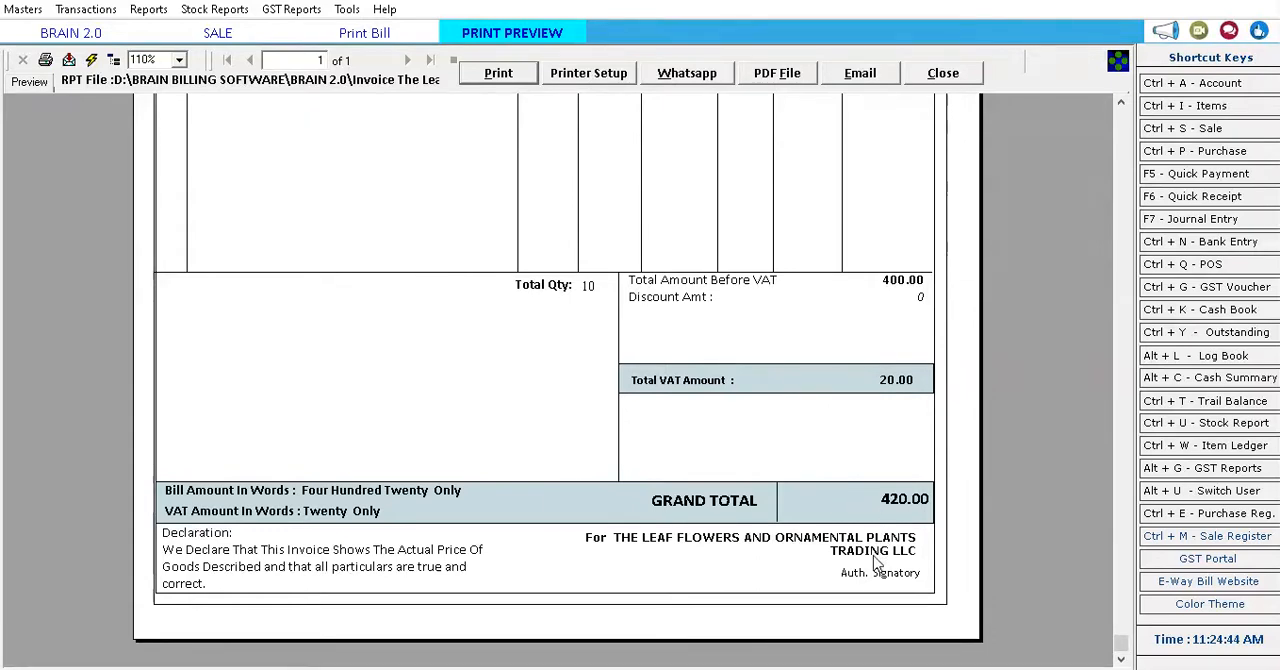
{"action": "scroll", "coordinate": [854, 437], "scroll_direction": "up", "scroll_amount": 5}
{"action": "left_click", "coordinate": [942, 74]}
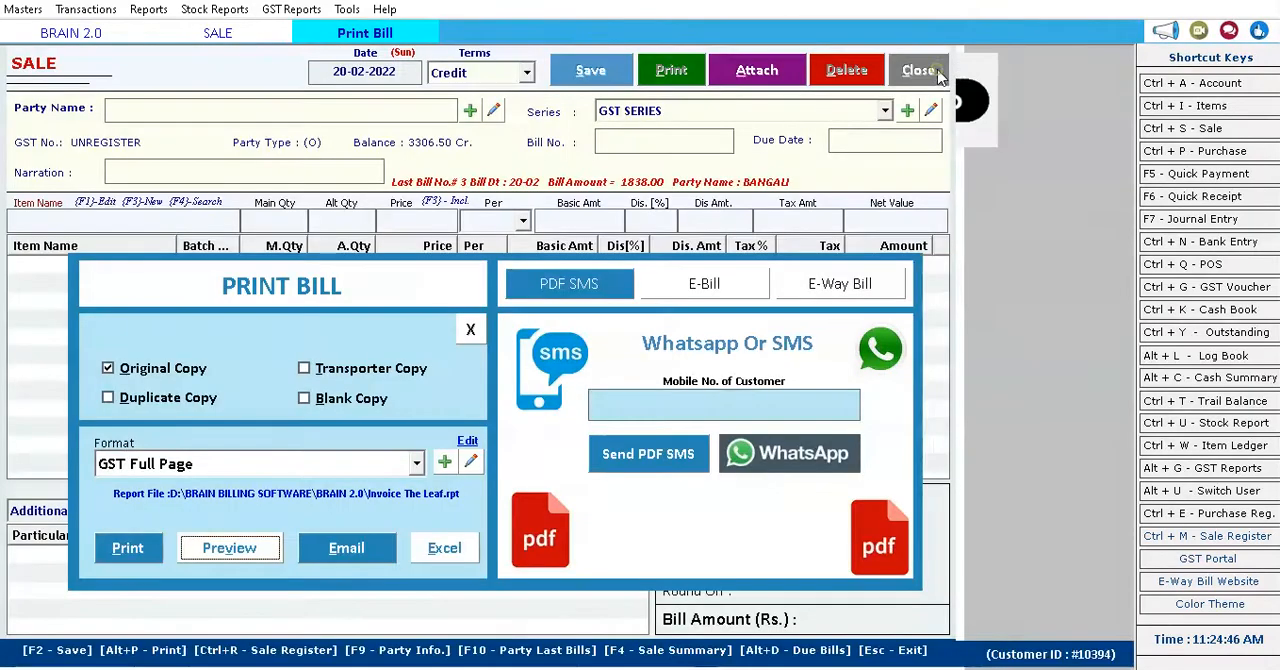
{"action": "left_click", "coordinate": [470, 330]}
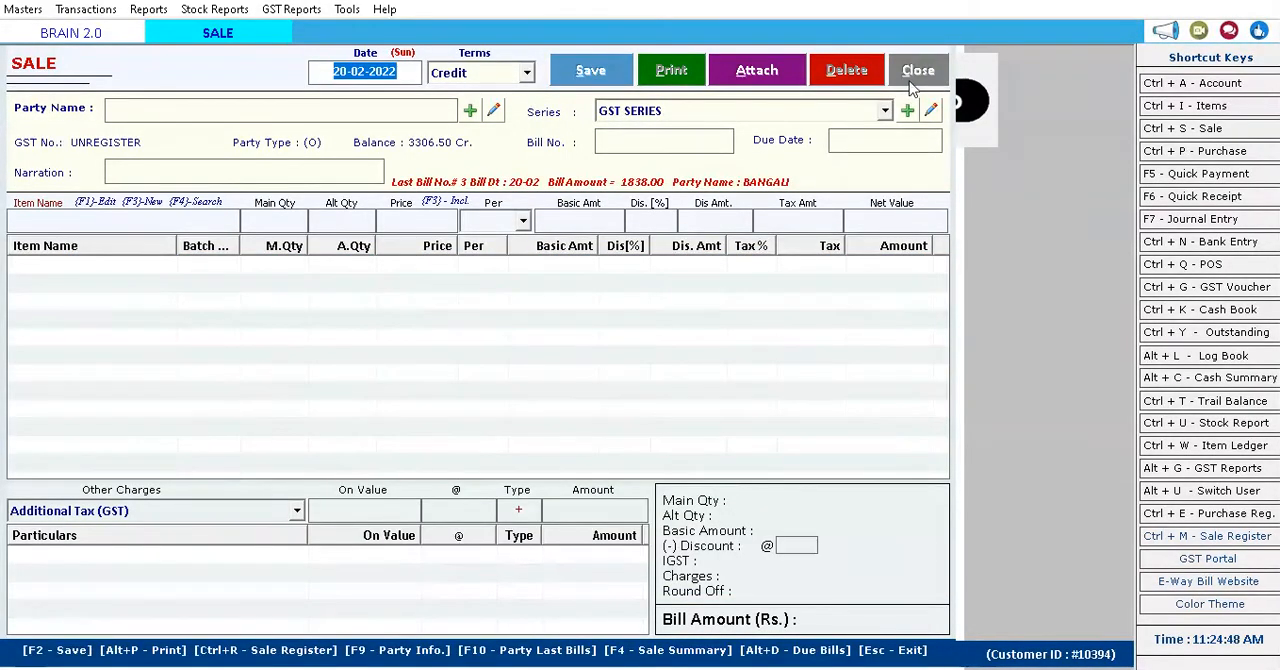
{"action": "left_click", "coordinate": [914, 76]}
Open the remaining TEST ITM sale challan from the sale challans list, and preview its original copy in the DC format.
{"action": "left_click", "coordinate": [86, 9]}
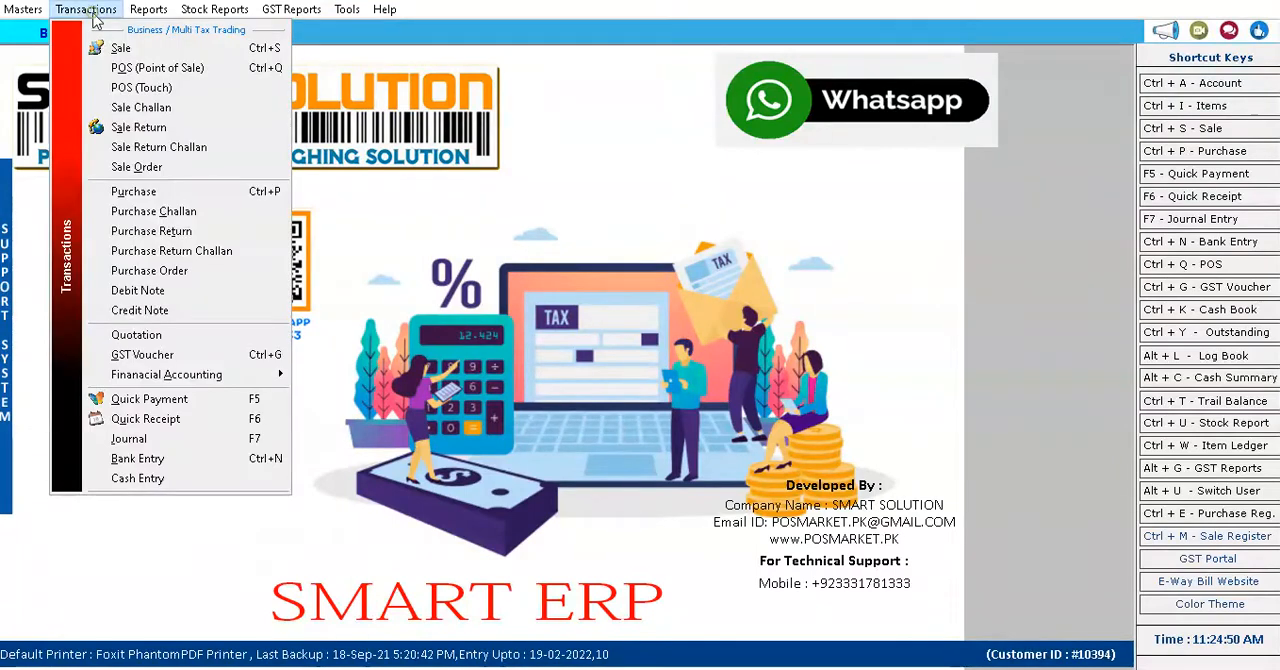
{"action": "left_click", "coordinate": [120, 108]}
{"action": "left_click", "coordinate": [210, 140]}
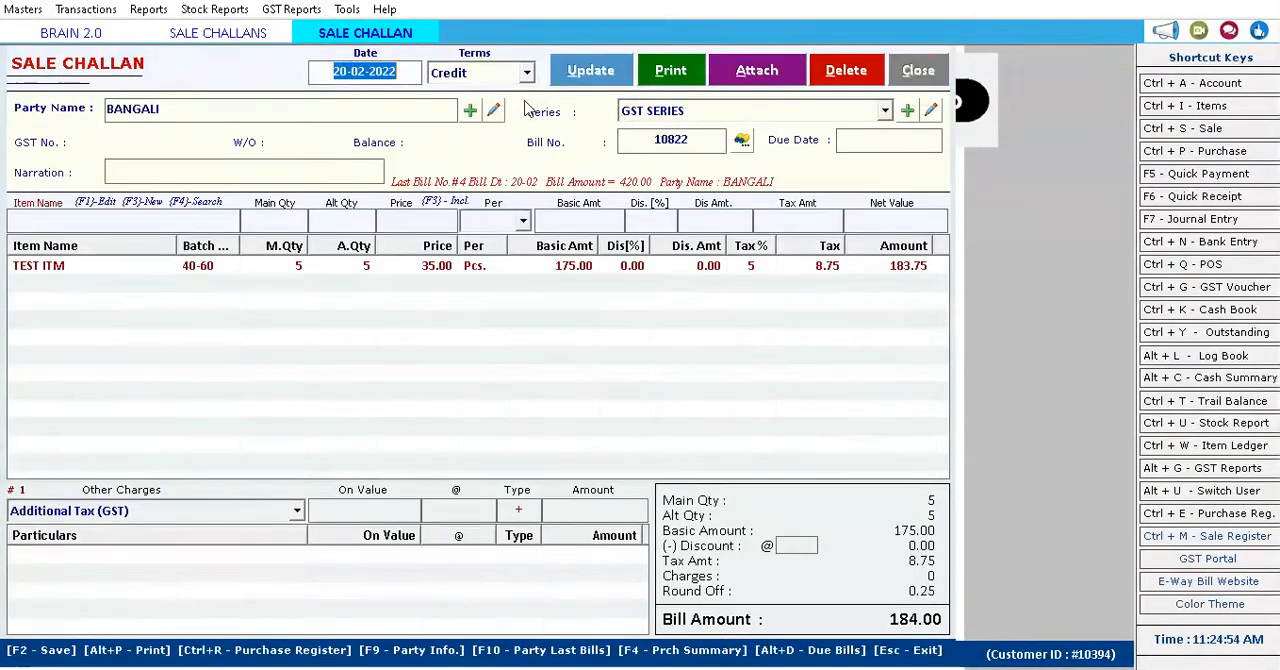
{"action": "left_click", "coordinate": [674, 84]}
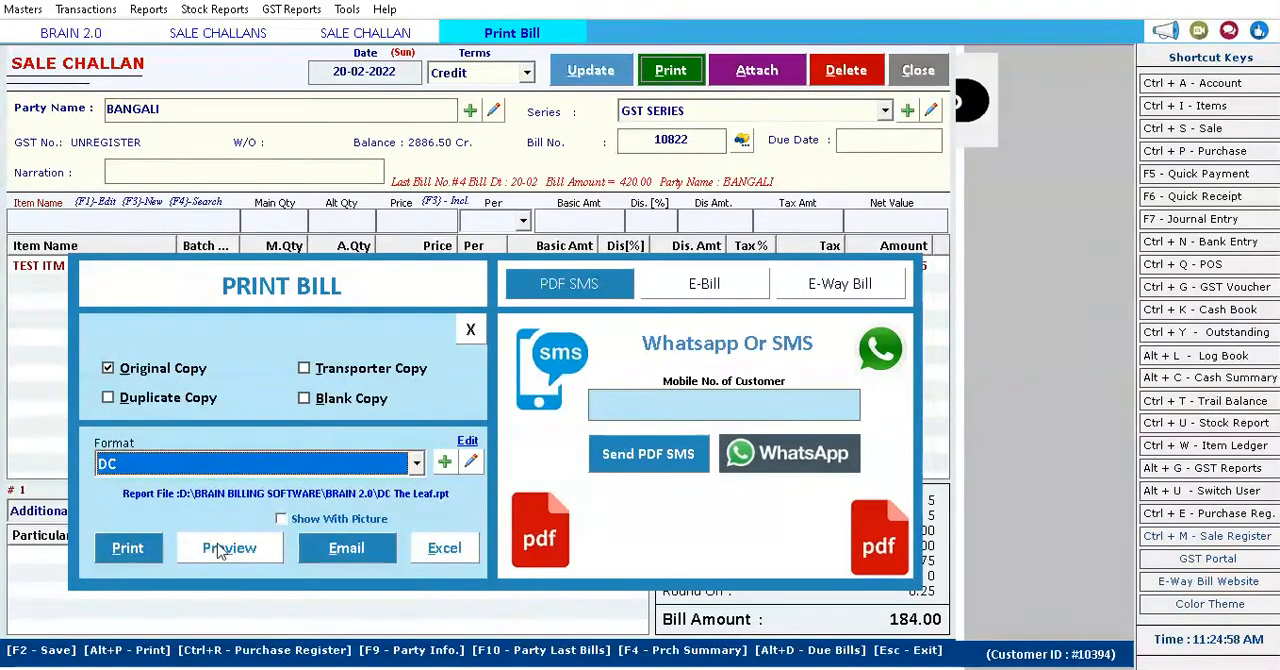
{"action": "left_click", "coordinate": [225, 548]}
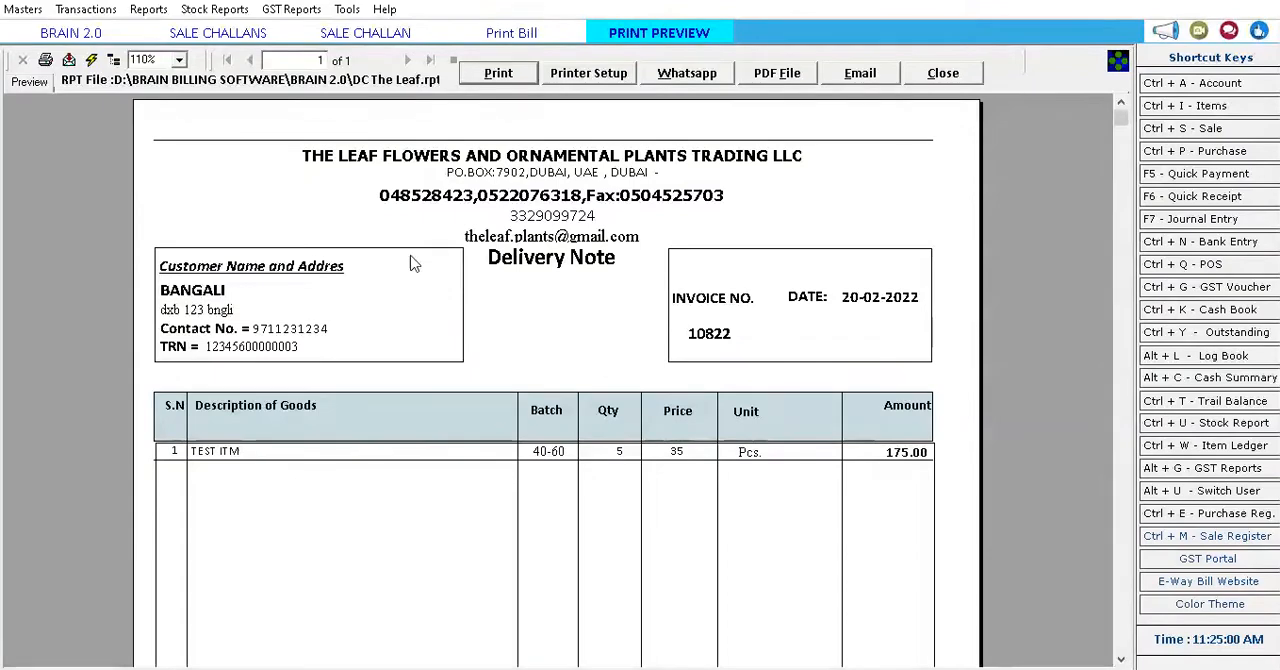
Examine the delivery note from header to signatures, and close the preview, the print dialog, the challan and the challans list.
{"action": "scroll", "coordinate": [400, 230], "scroll_direction": "down", "scroll_amount": 3}
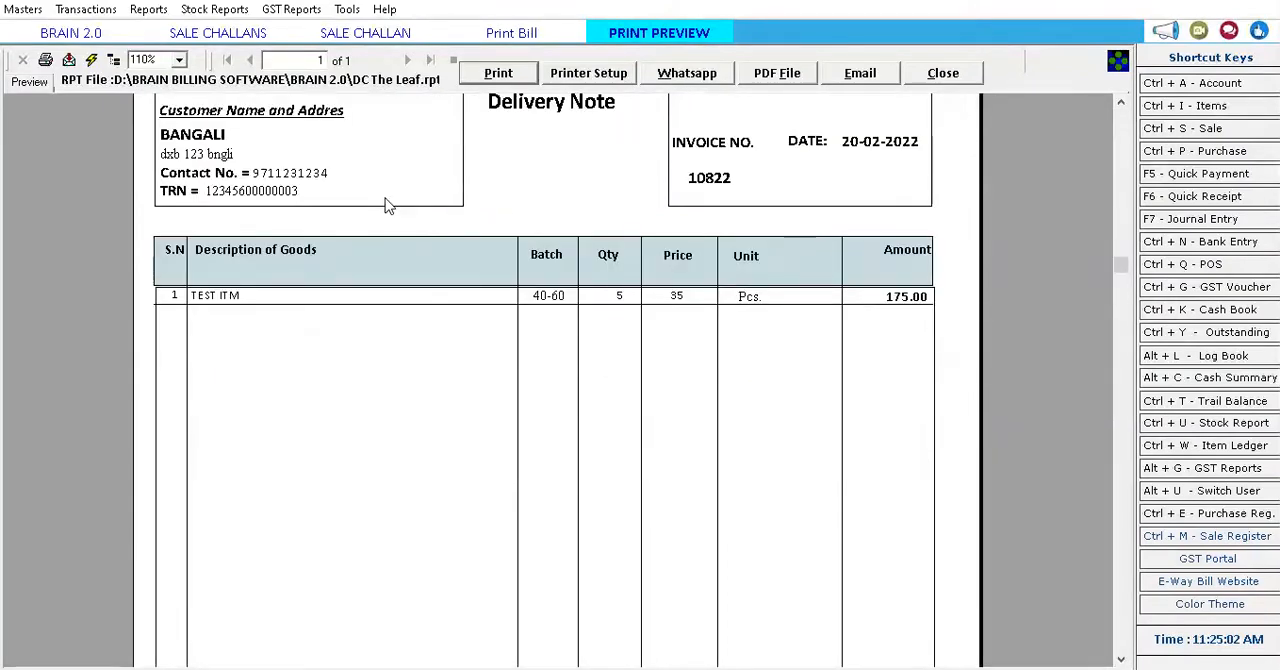
{"action": "scroll", "coordinate": [389, 206], "scroll_direction": "up", "scroll_amount": 2}
{"action": "scroll", "coordinate": [389, 206], "scroll_direction": "down", "scroll_amount": 10}
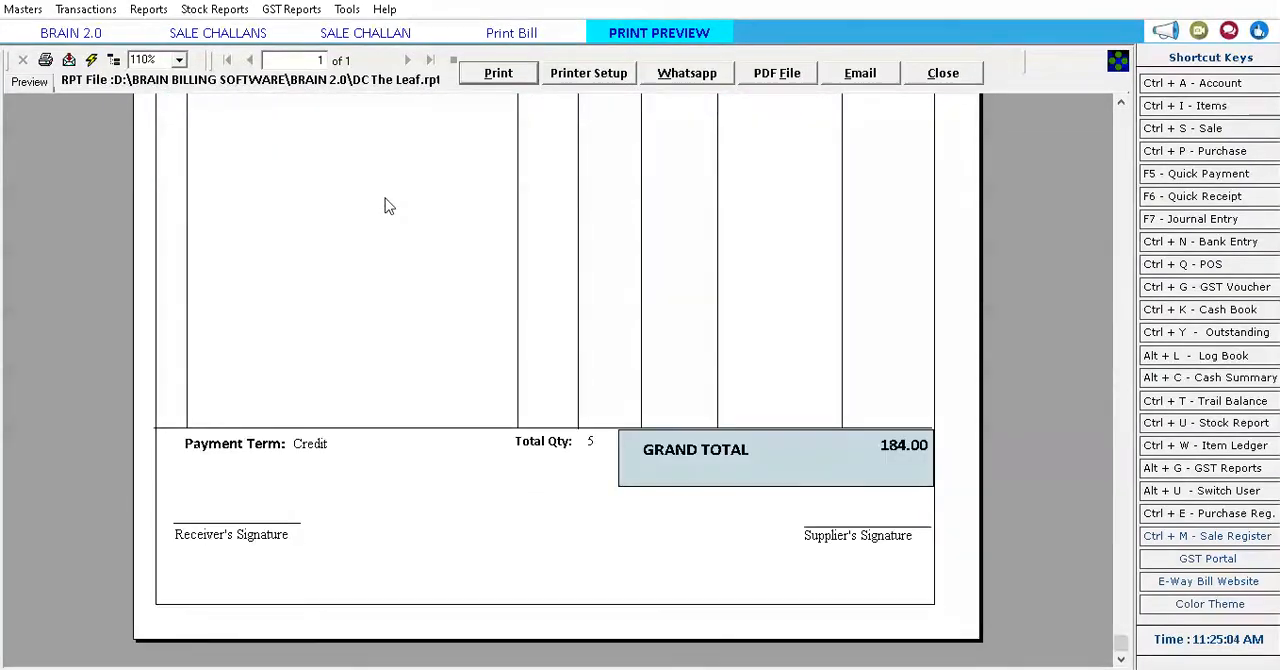
{"action": "scroll", "coordinate": [386, 201], "scroll_direction": "up", "scroll_amount": 10}
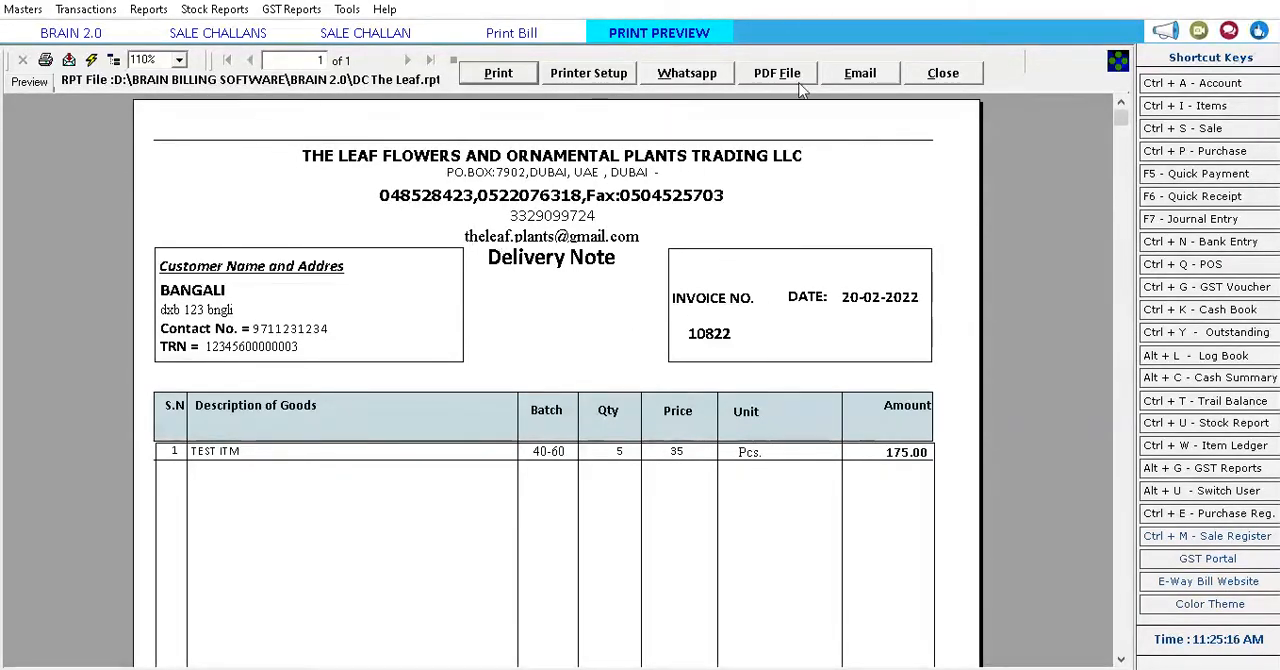
{"action": "left_click", "coordinate": [929, 78]}
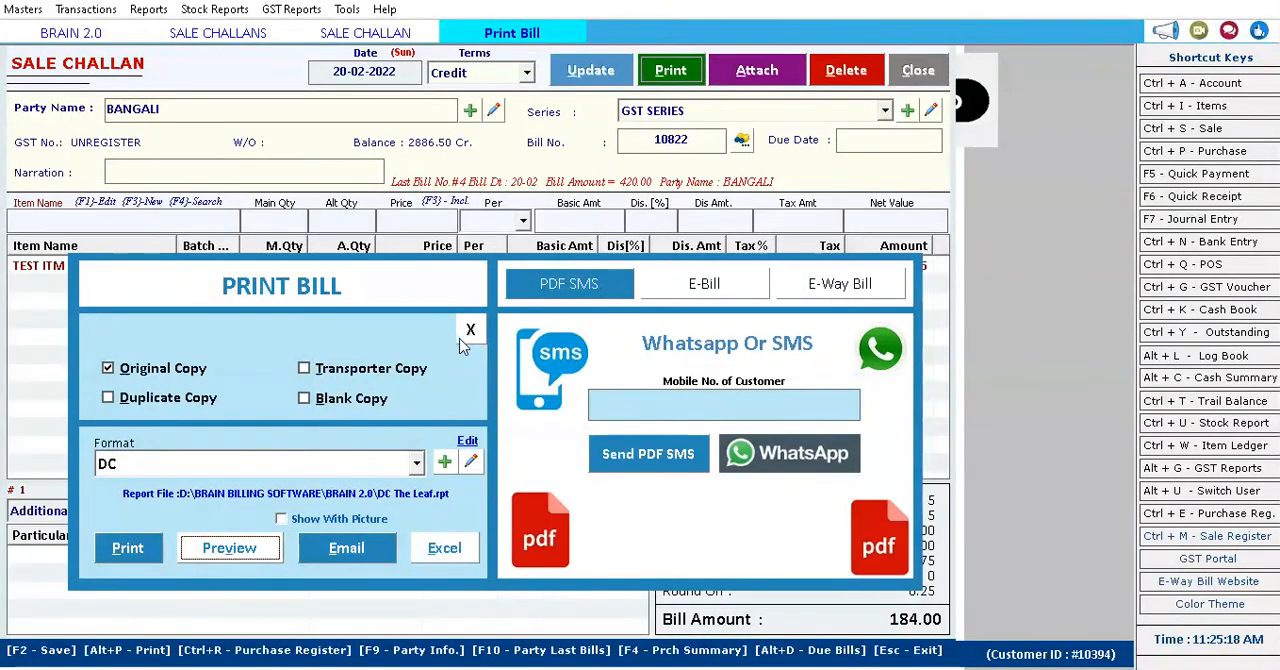
{"action": "left_click", "coordinate": [466, 336]}
{"action": "left_click", "coordinate": [917, 70]}
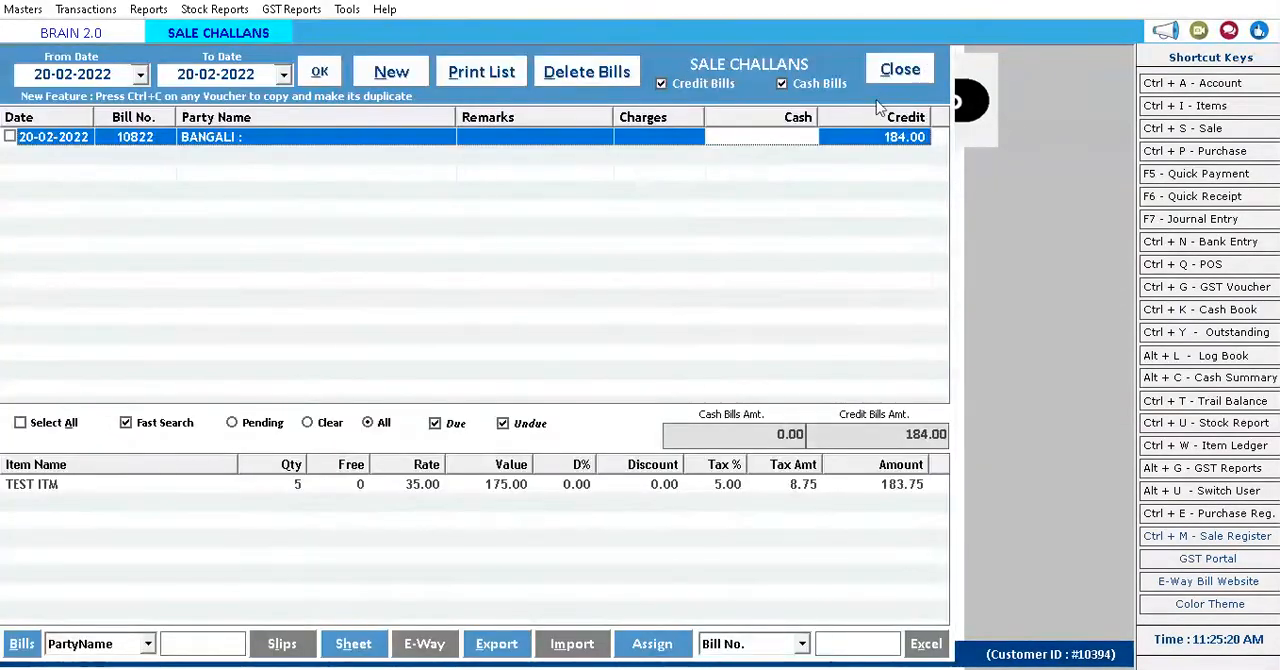
{"action": "left_click", "coordinate": [876, 72]}
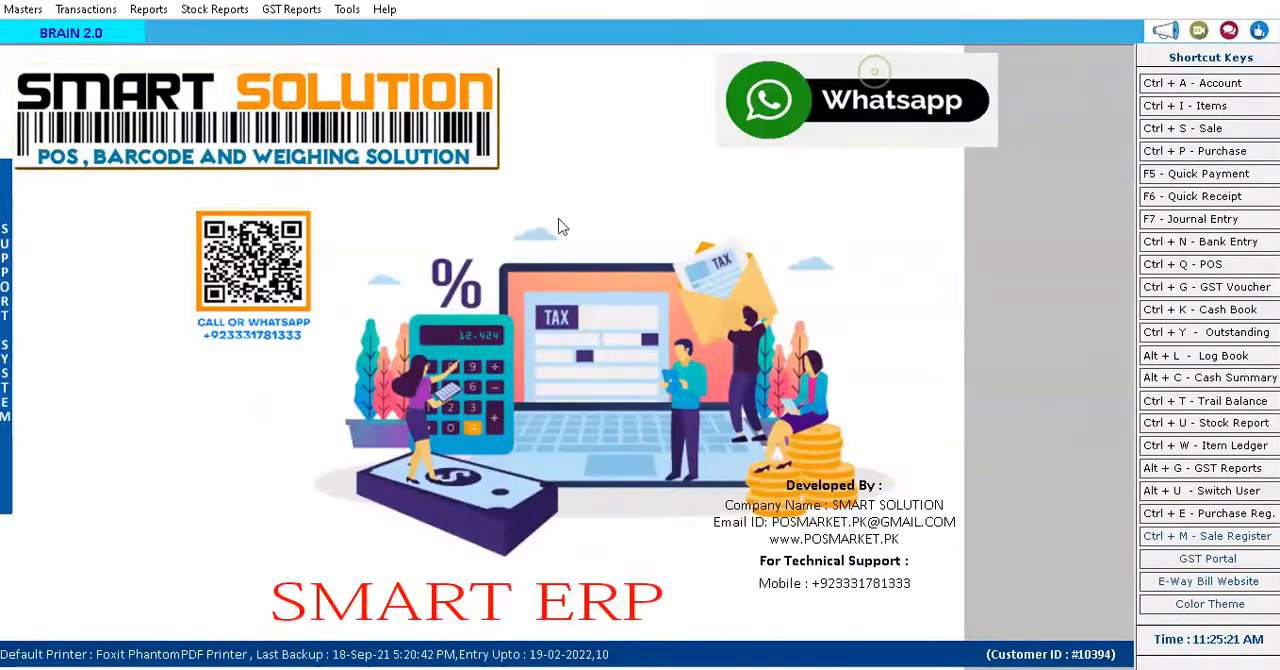
Generate the Day Book for 20-02-2022, examine its purchase and sale entries and totals, and close the report.
{"action": "left_click", "coordinate": [148, 10]}
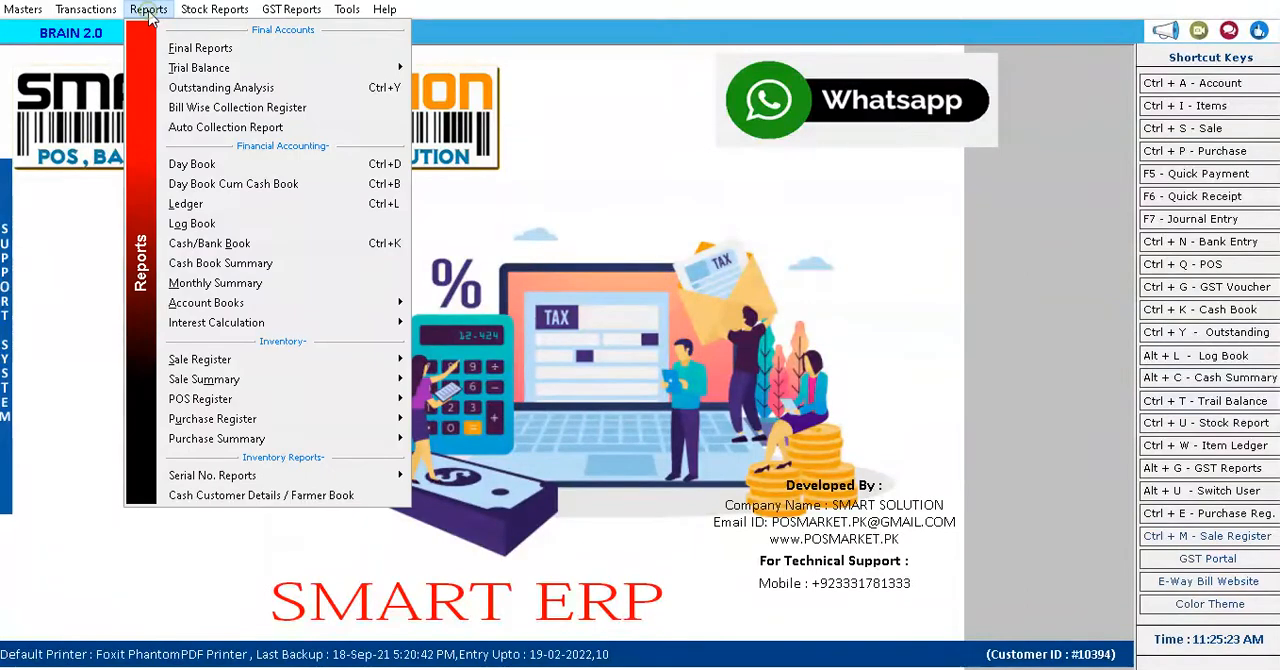
{"action": "left_click", "coordinate": [182, 164]}
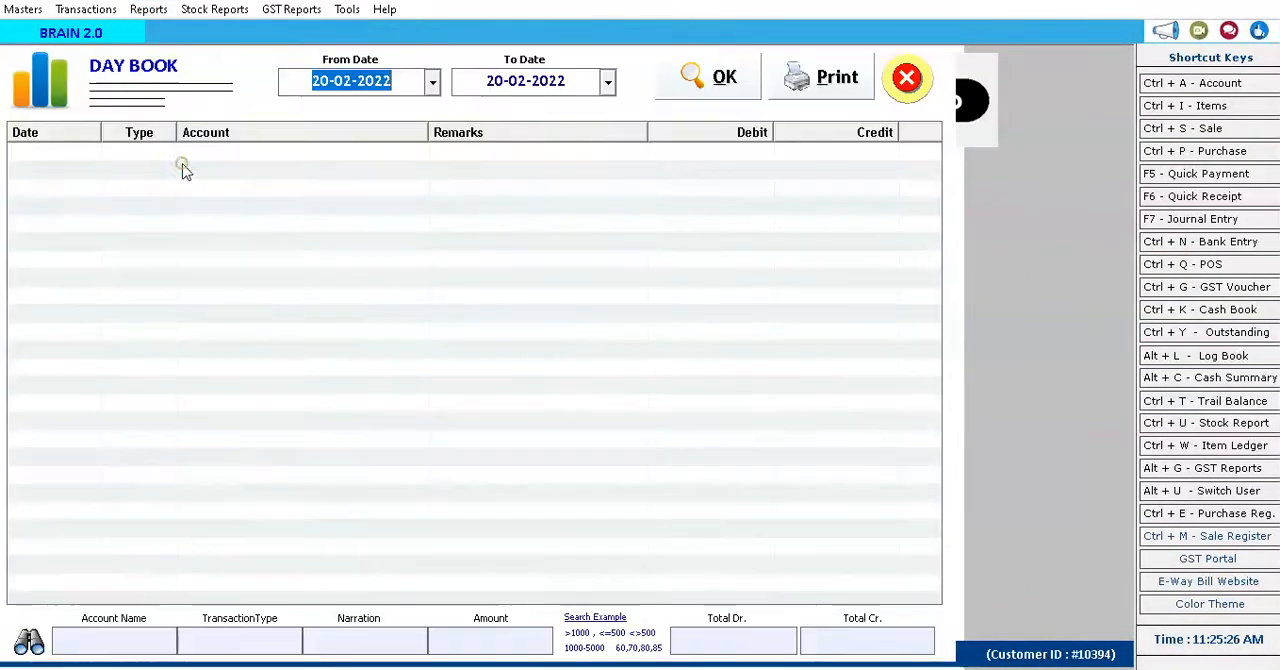
{"action": "left_click", "coordinate": [697, 79]}
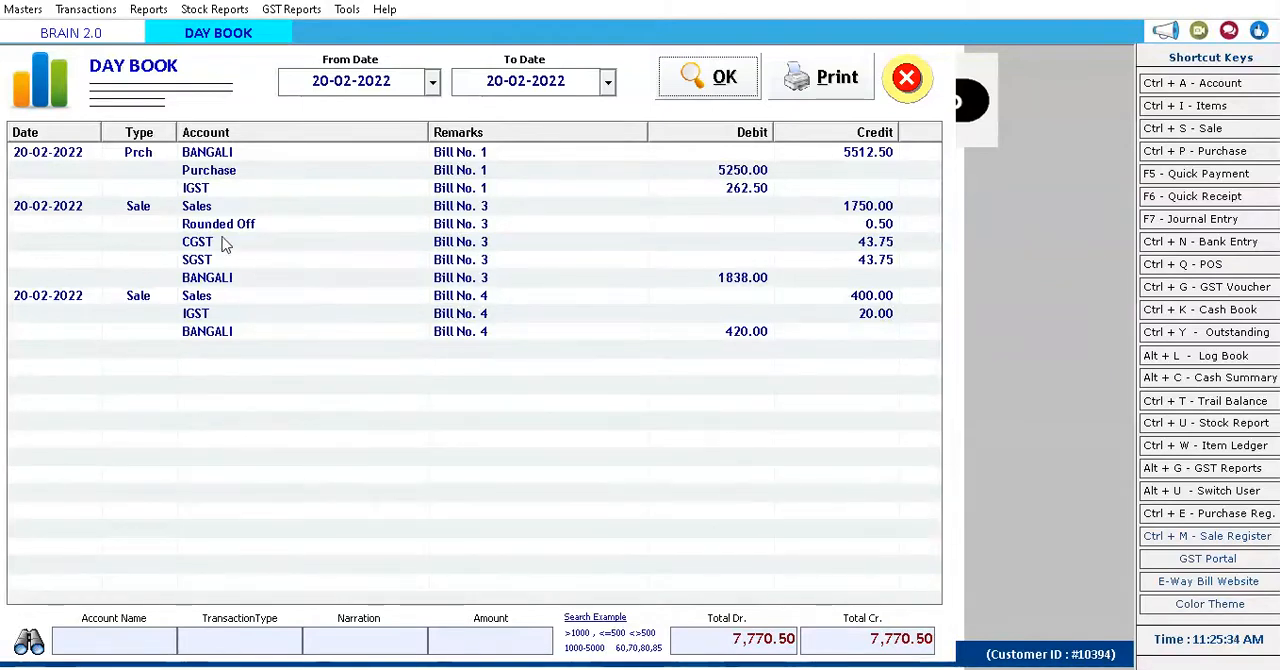
{"action": "left_click", "coordinate": [57, 155]}
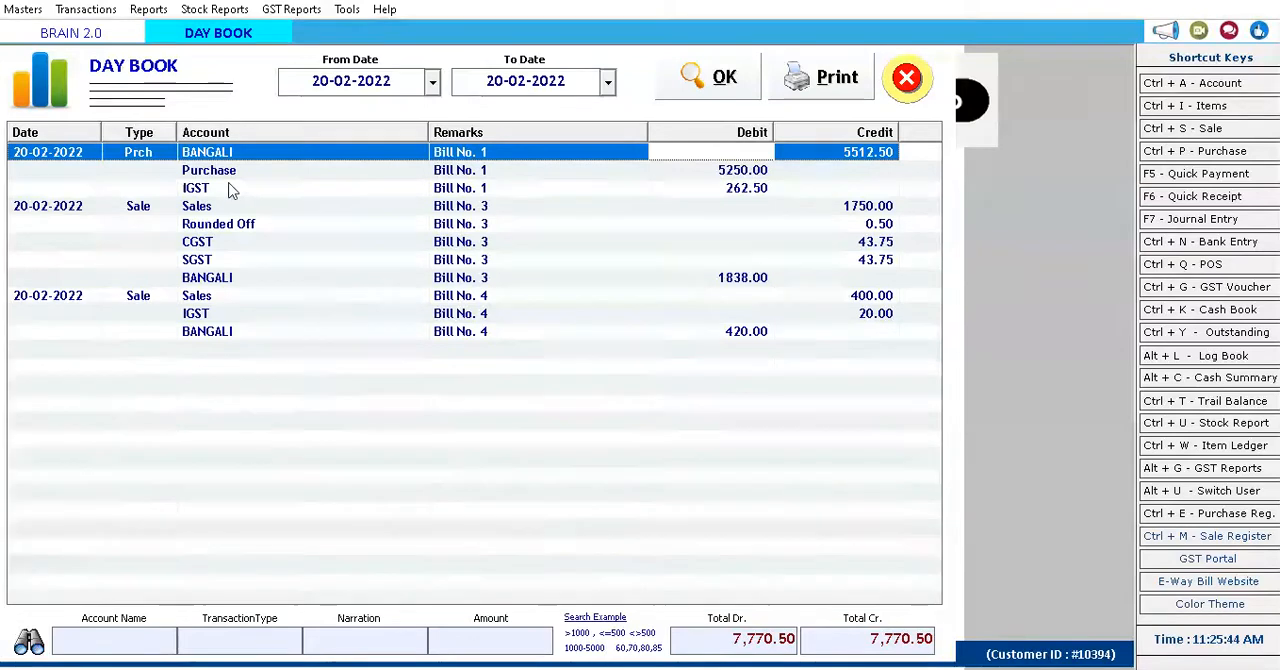
{"action": "key", "text": "Down"}
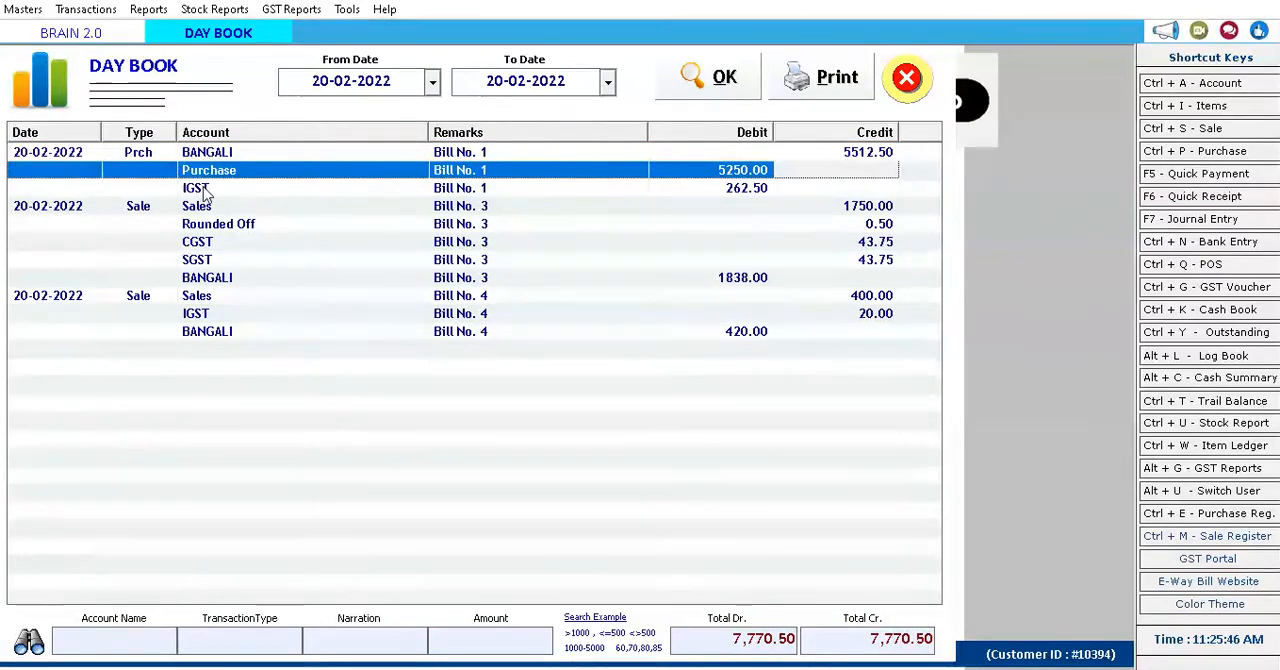
{"action": "left_click", "coordinate": [210, 206]}
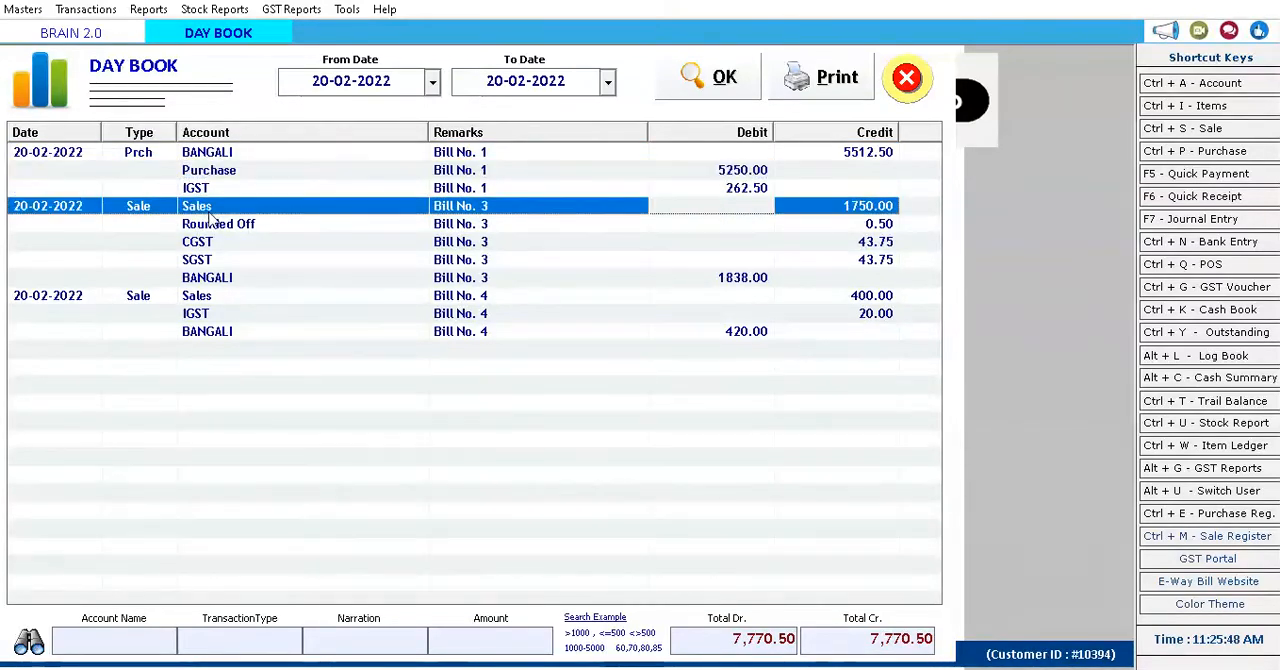
{"action": "left_click", "coordinate": [219, 296]}
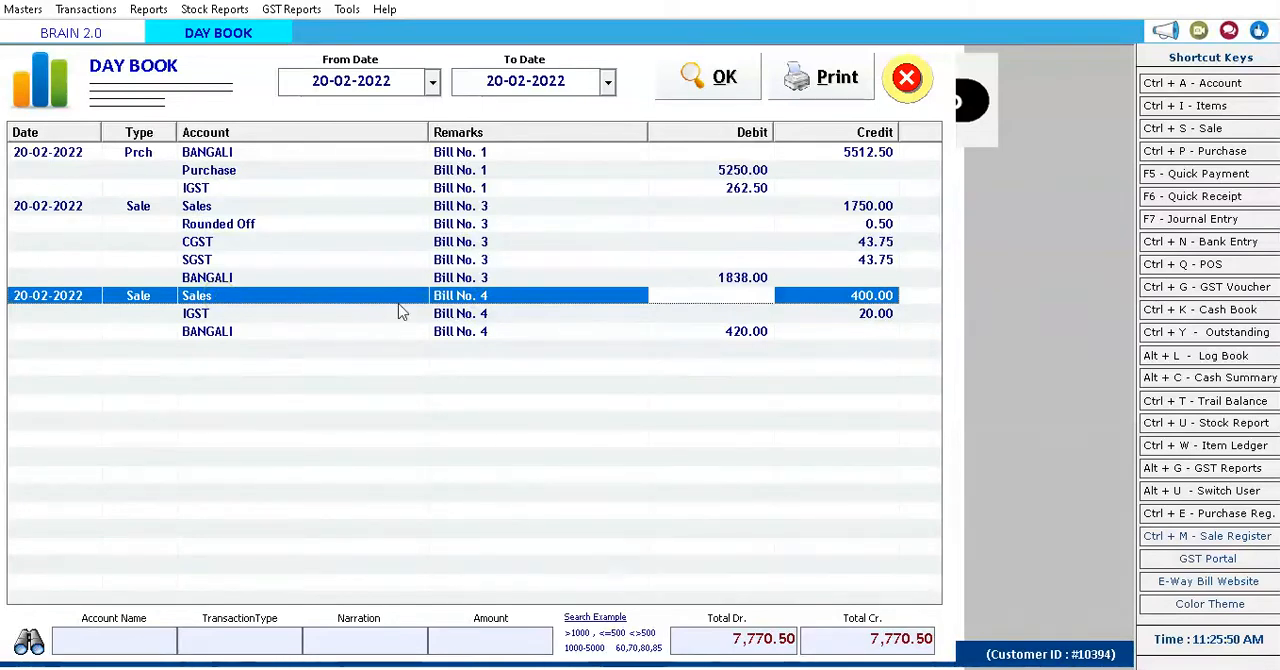
{"action": "left_click", "coordinate": [726, 646]}
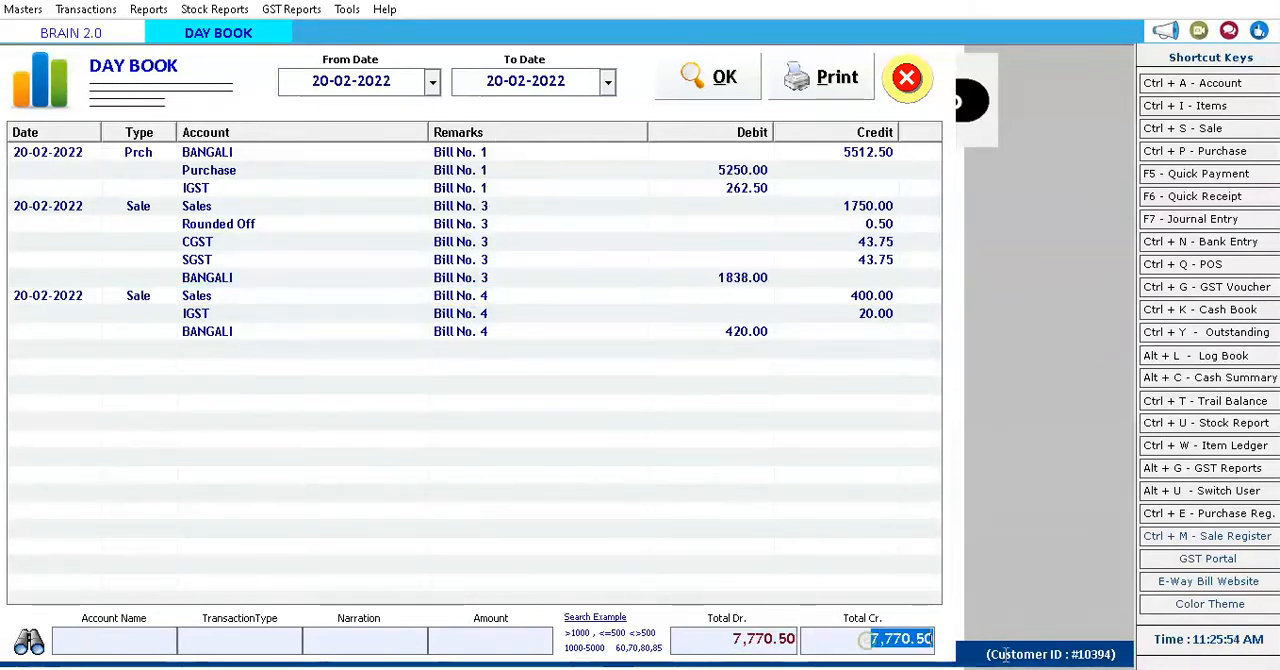
{"action": "left_click", "coordinate": [908, 77]}
Generate the detailed Sale Register for 20-02-2022, check its print preview, and close the preview.
{"action": "left_click", "coordinate": [142, 9]}
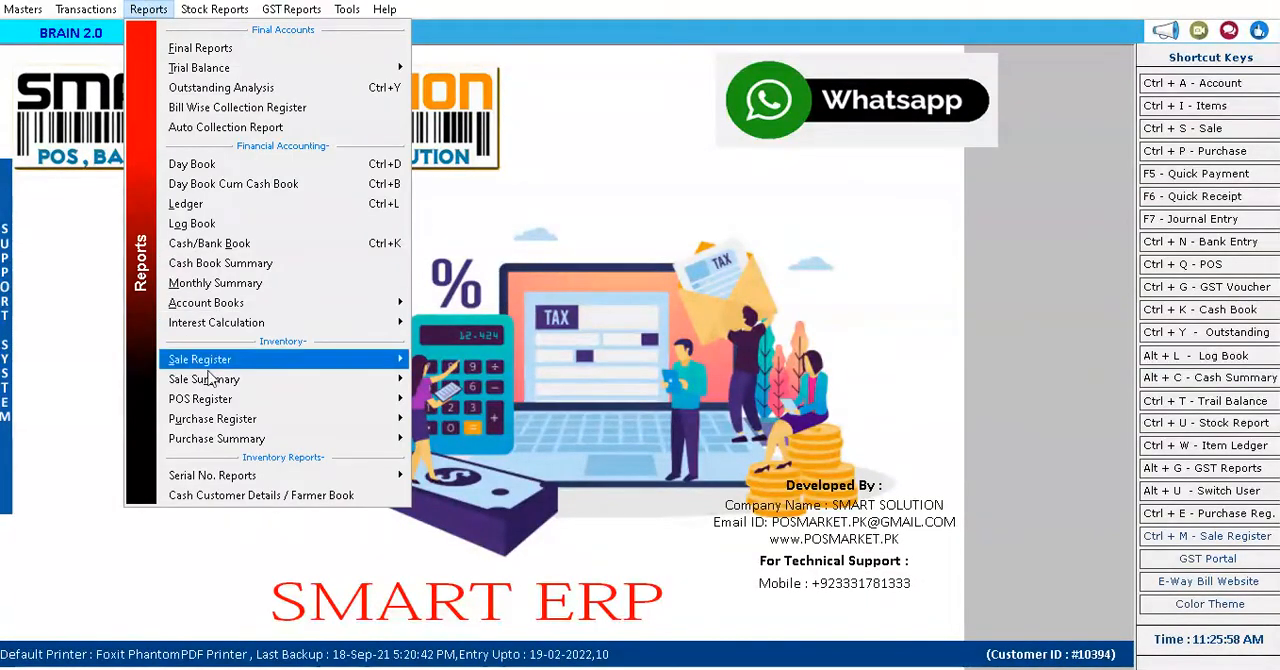
{"action": "mouse_move", "coordinate": [248, 366]}
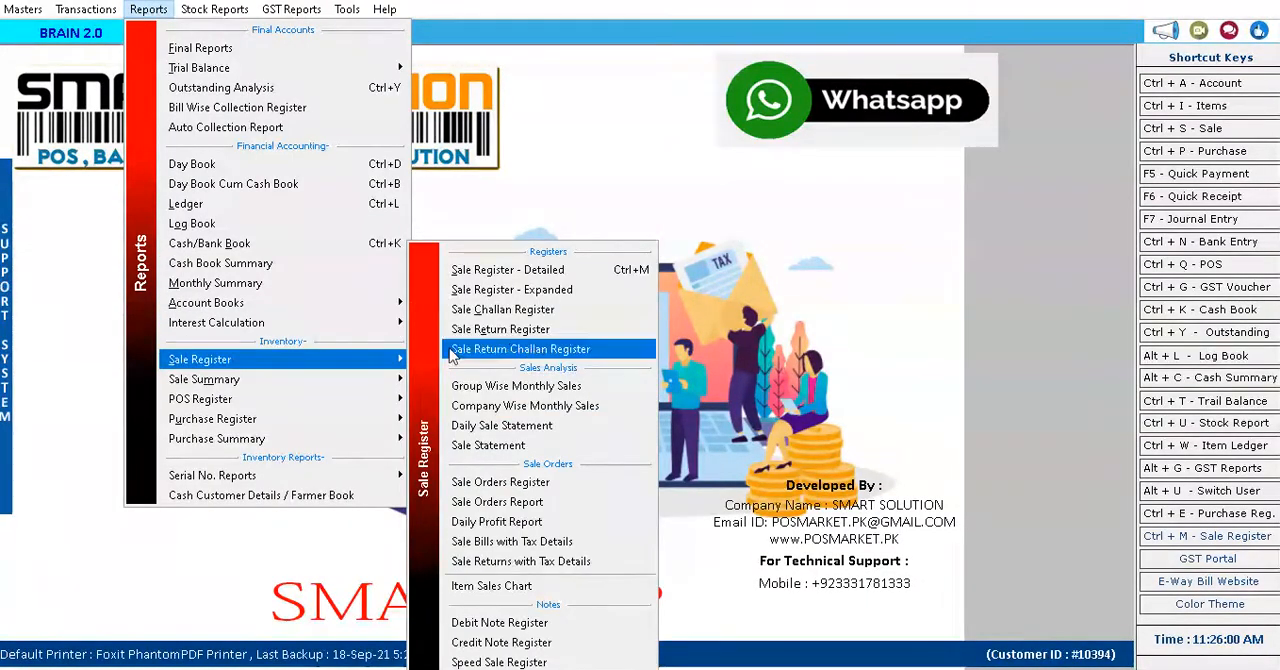
{"action": "left_click", "coordinate": [521, 272]}
{"action": "left_click", "coordinate": [541, 90]}
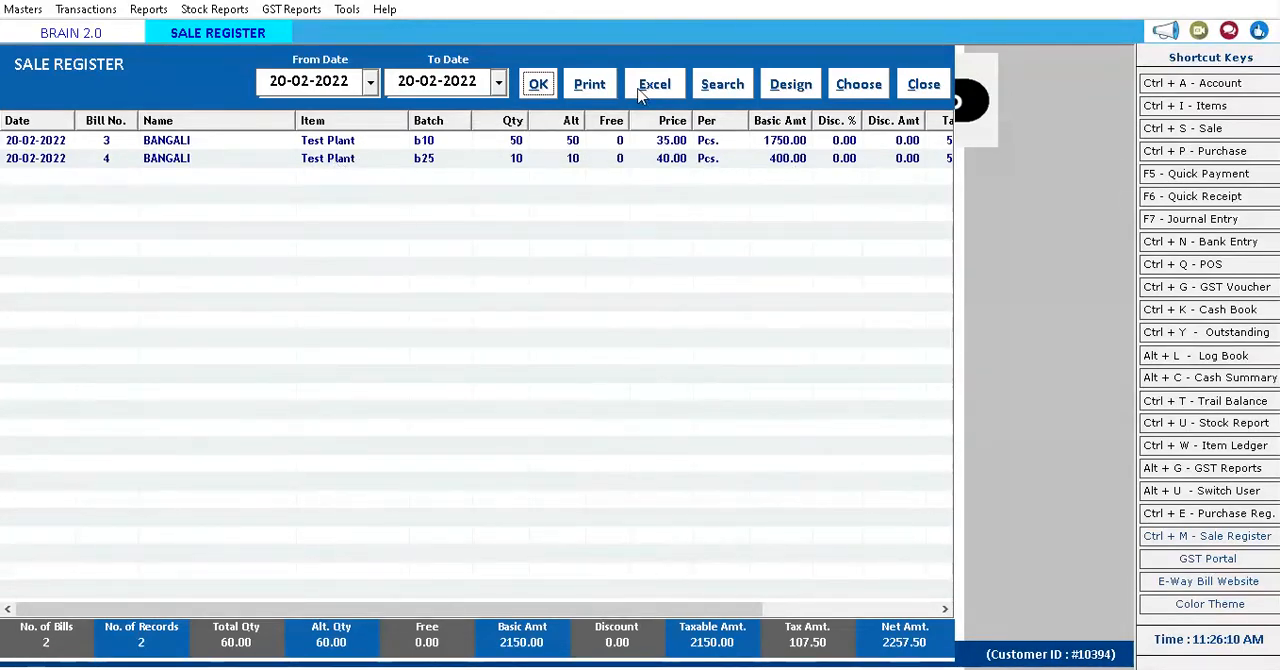
{"action": "left_click", "coordinate": [589, 86]}
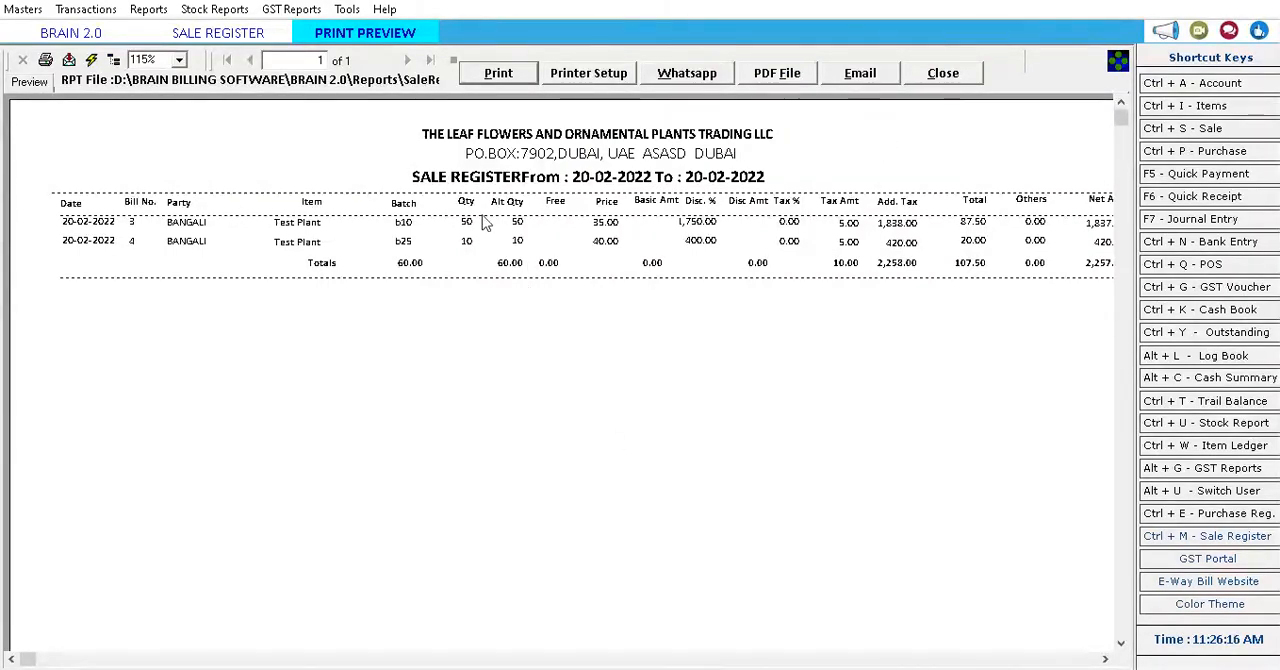
{"action": "left_click", "coordinate": [924, 80]}
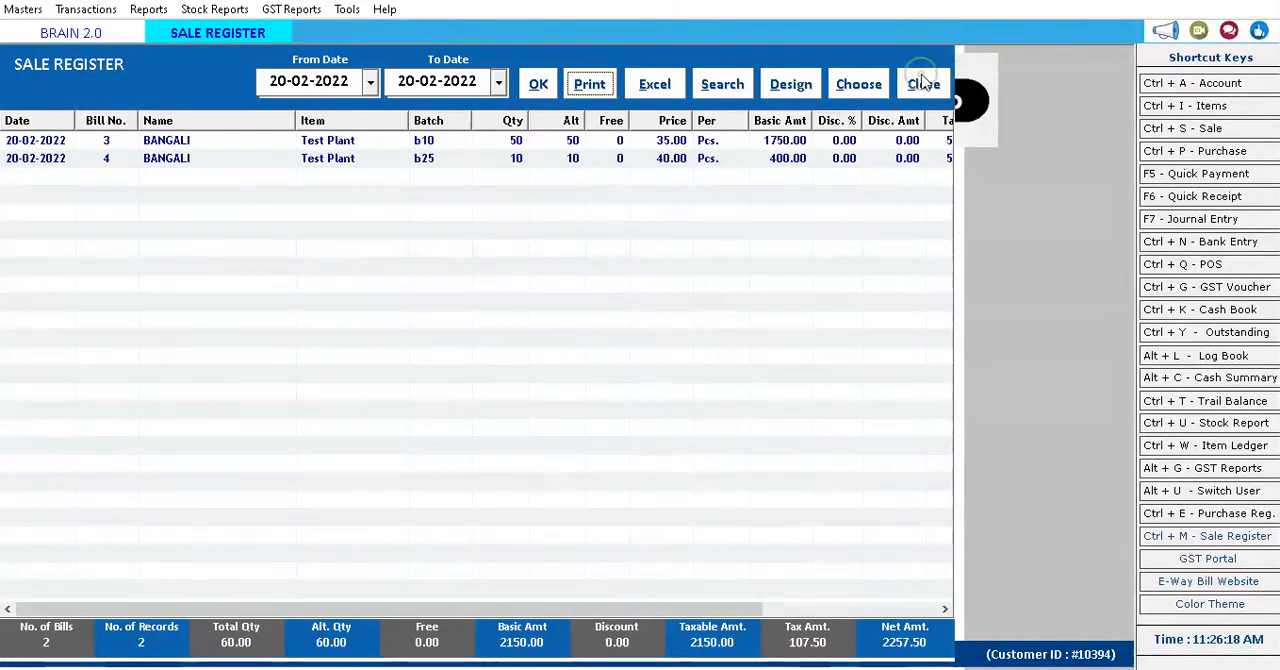
Close the Sale Register, generate the Sale Challan Register of pending challans for 20-02-2022, and select the listed challan.
{"action": "left_click", "coordinate": [922, 82]}
{"action": "left_click", "coordinate": [86, 9]}
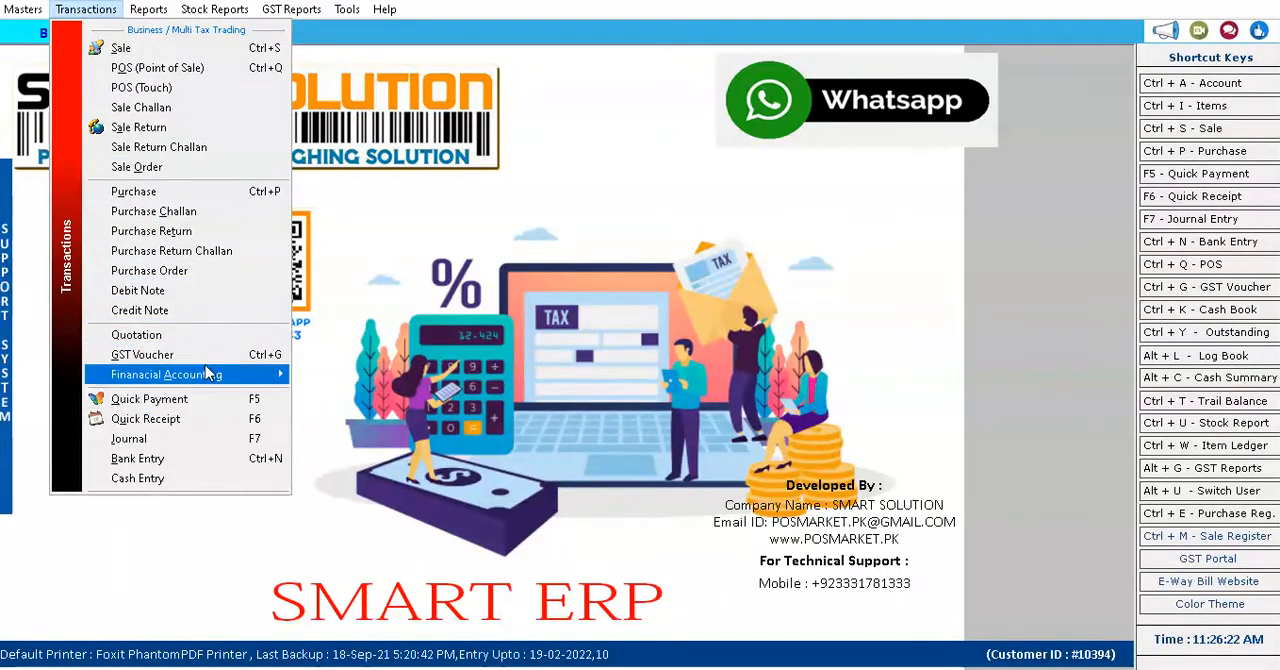
{"action": "mouse_move", "coordinate": [161, 5]}
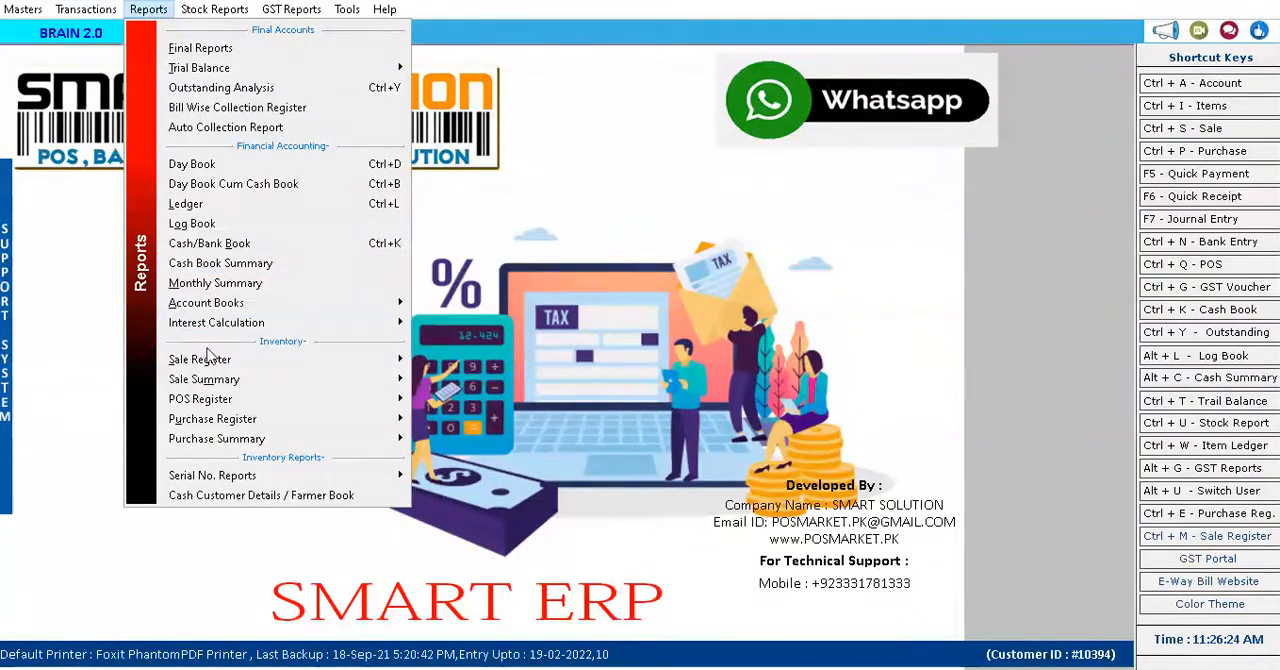
{"action": "mouse_move", "coordinate": [233, 386]}
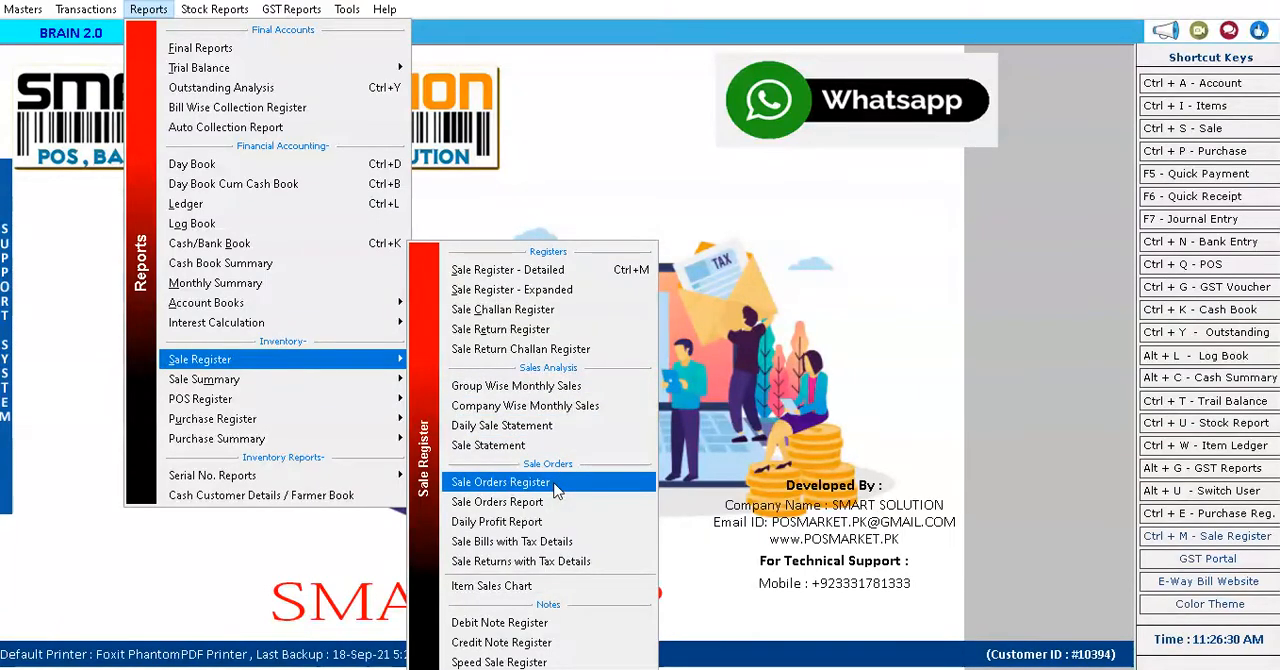
{"action": "left_click", "coordinate": [523, 309]}
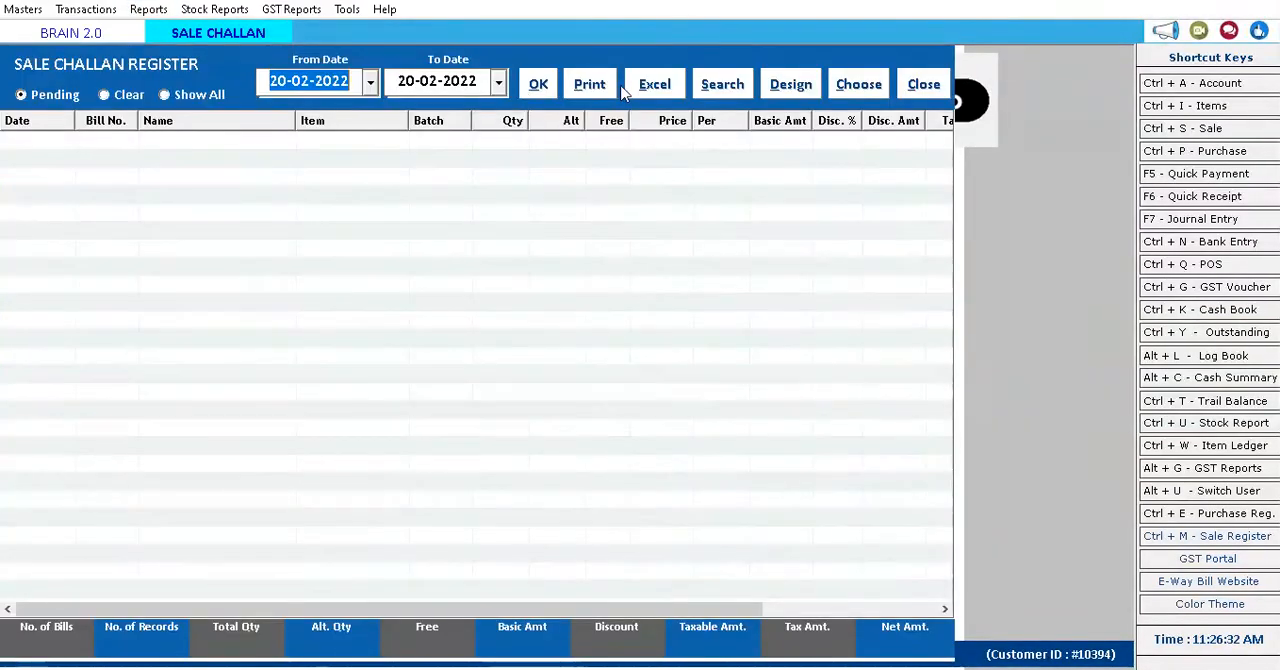
{"action": "left_click", "coordinate": [540, 84]}
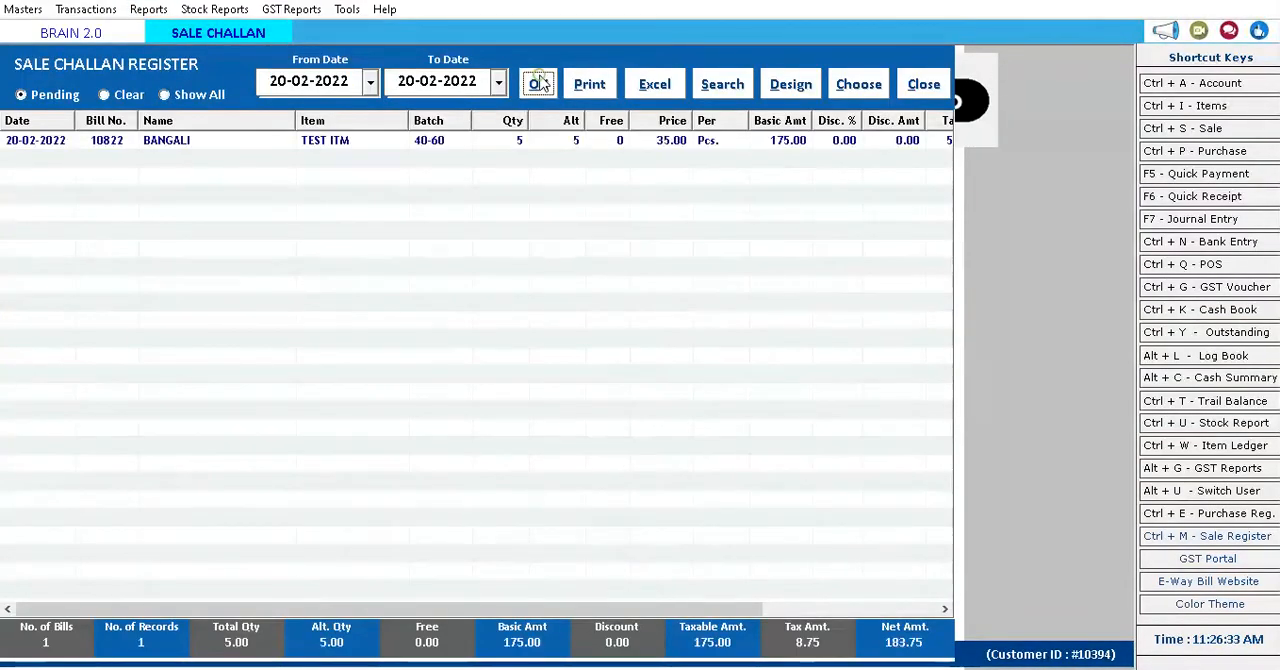
{"action": "left_click", "coordinate": [161, 147]}
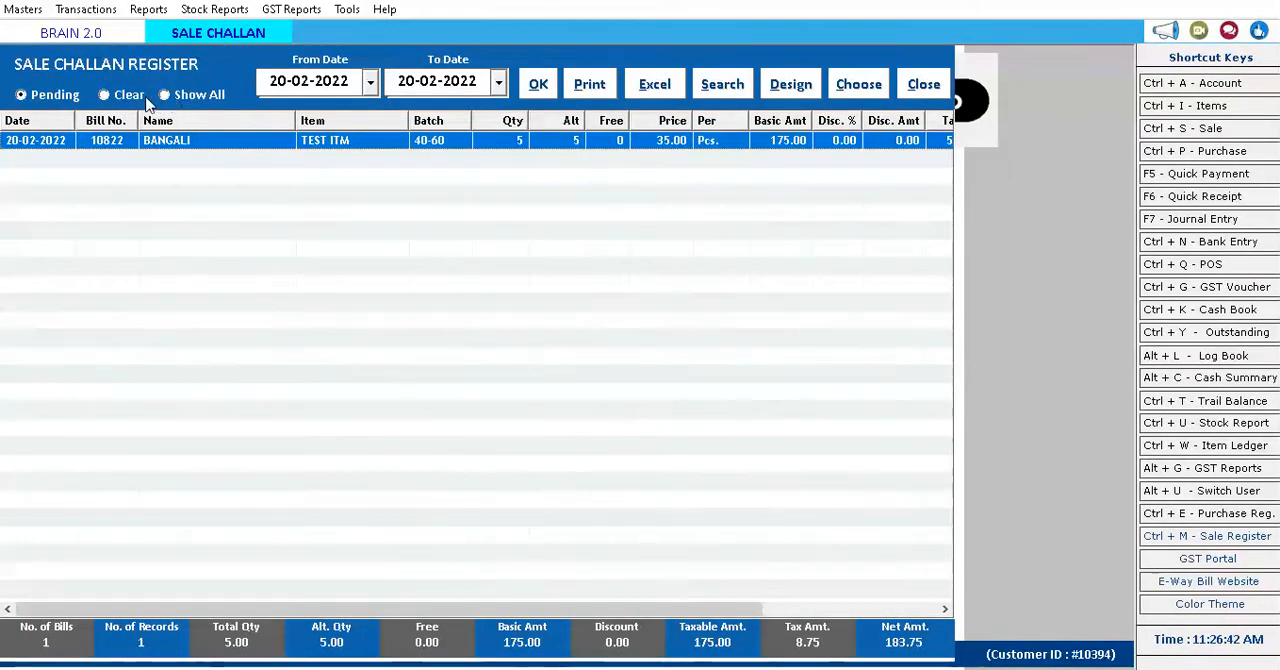
List the cleared sale challans for 20-02-2022, and display all challans for the same date.
{"action": "left_click", "coordinate": [104, 95]}
{"action": "left_click", "coordinate": [538, 86]}
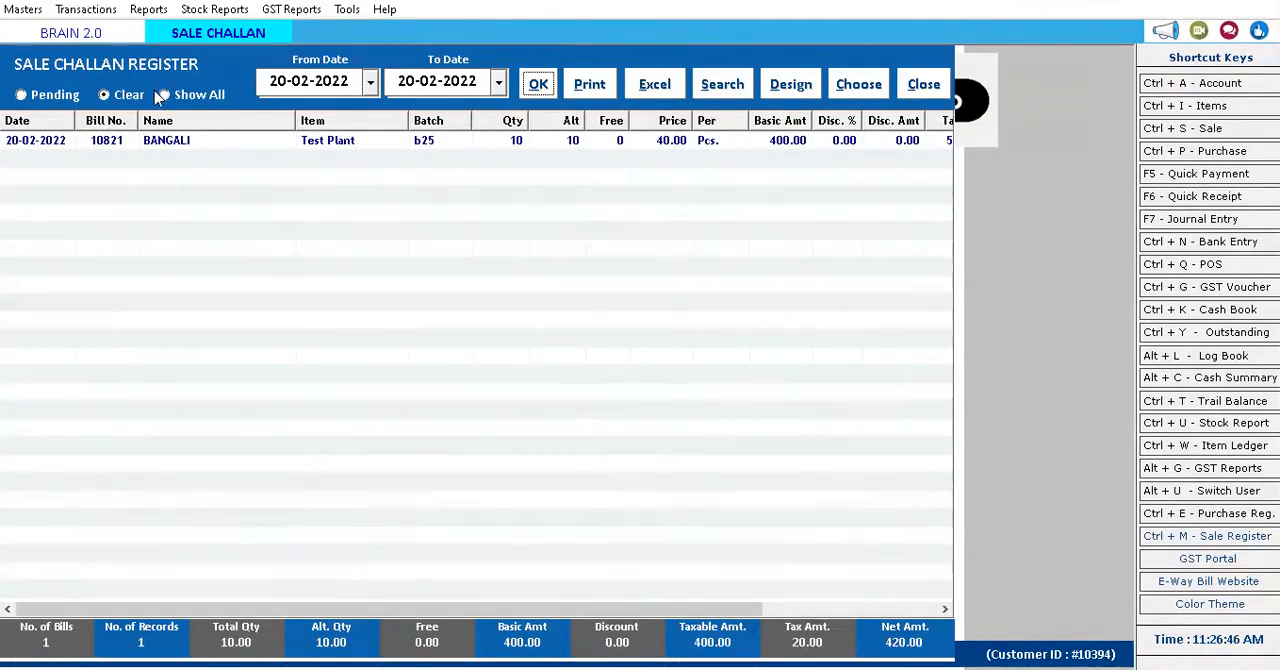
{"action": "left_click", "coordinate": [533, 83]}
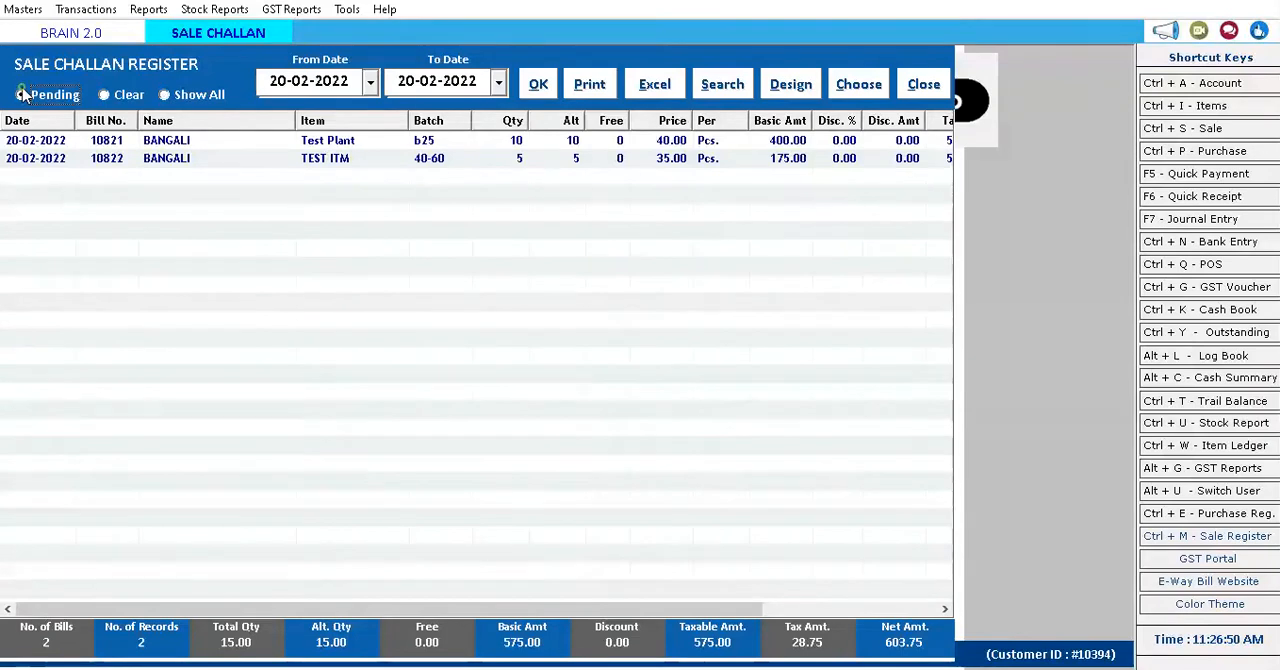
List only the pending sale challans again, check the register's print preview, and close the preview and the register.
{"action": "left_click", "coordinate": [533, 84]}
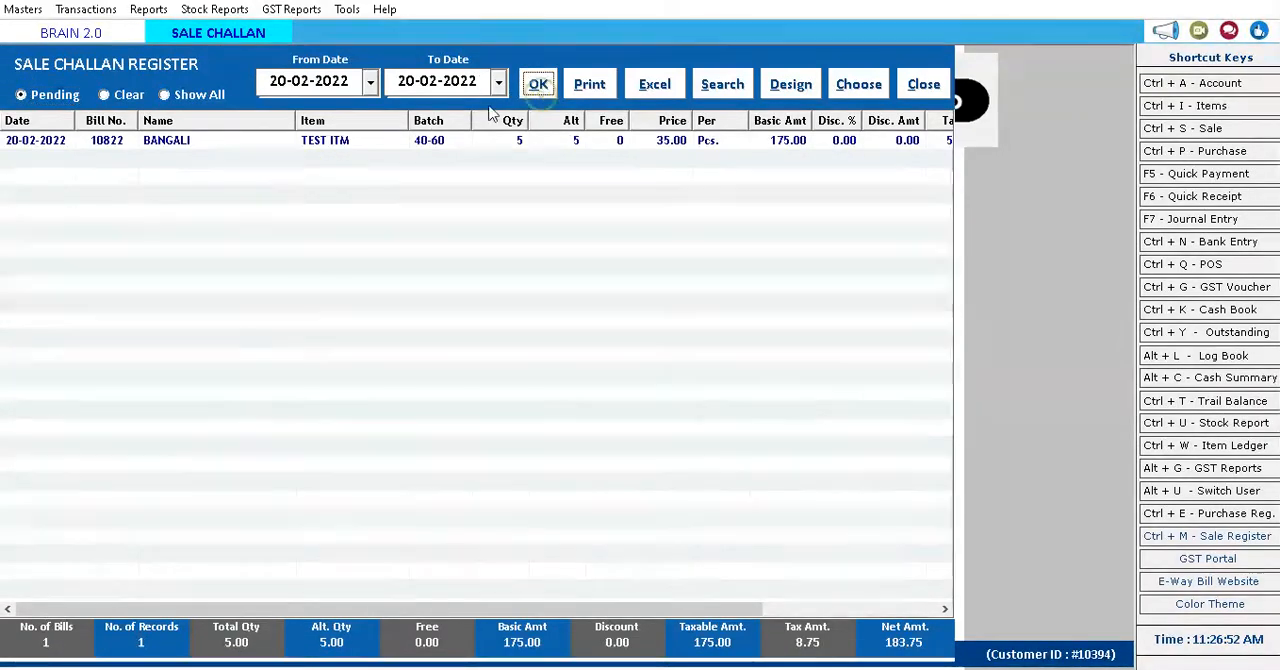
{"action": "left_click", "coordinate": [66, 147]}
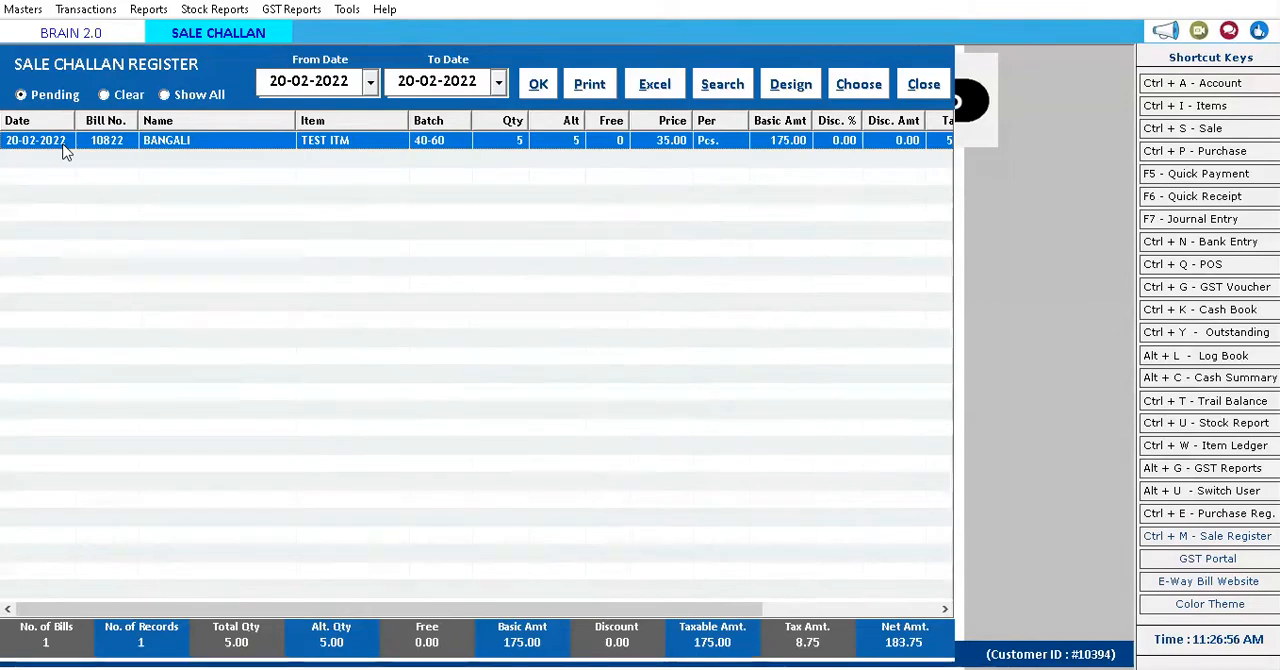
{"action": "left_click", "coordinate": [592, 86]}
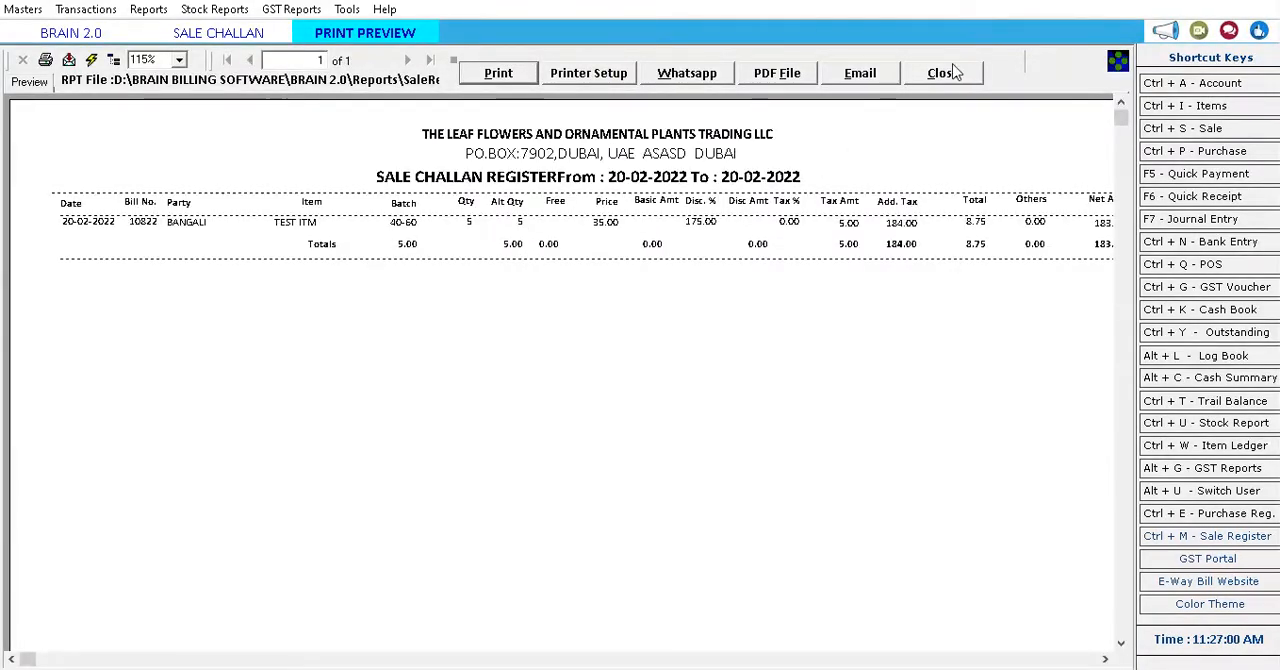
{"action": "left_click", "coordinate": [942, 73]}
{"action": "left_click", "coordinate": [928, 84]}
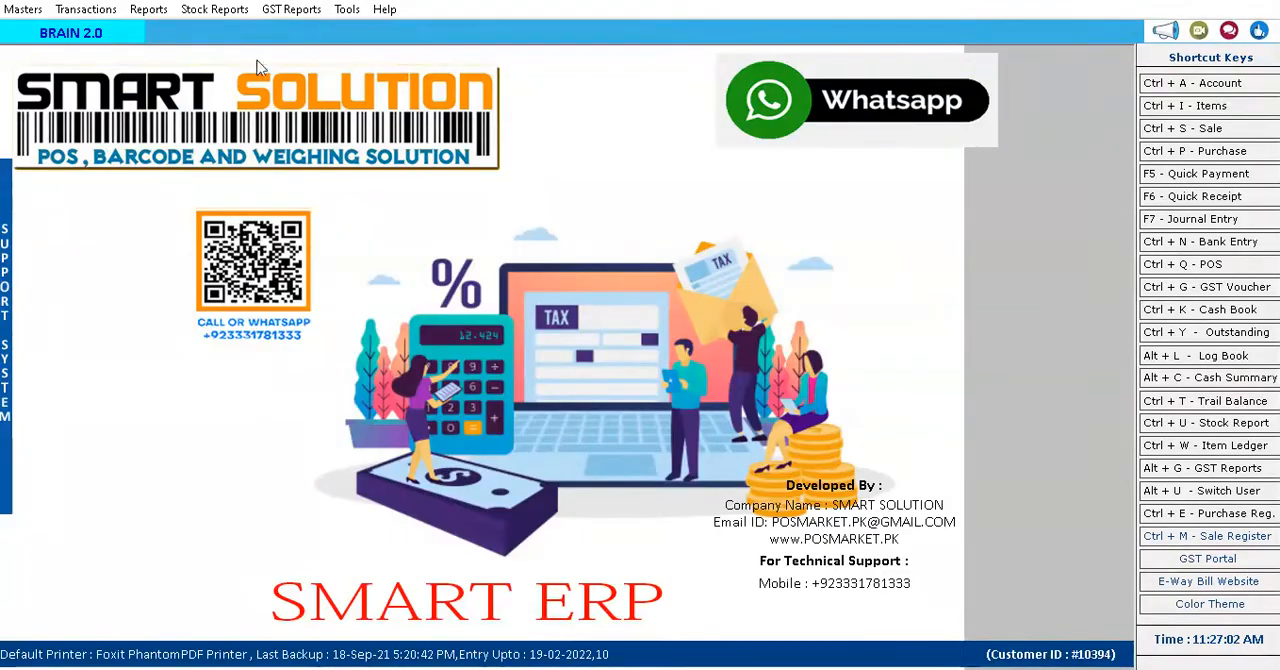
Generate the detailed Purchase Register for 20-02-2022.
{"action": "left_click", "coordinate": [140, 10]}
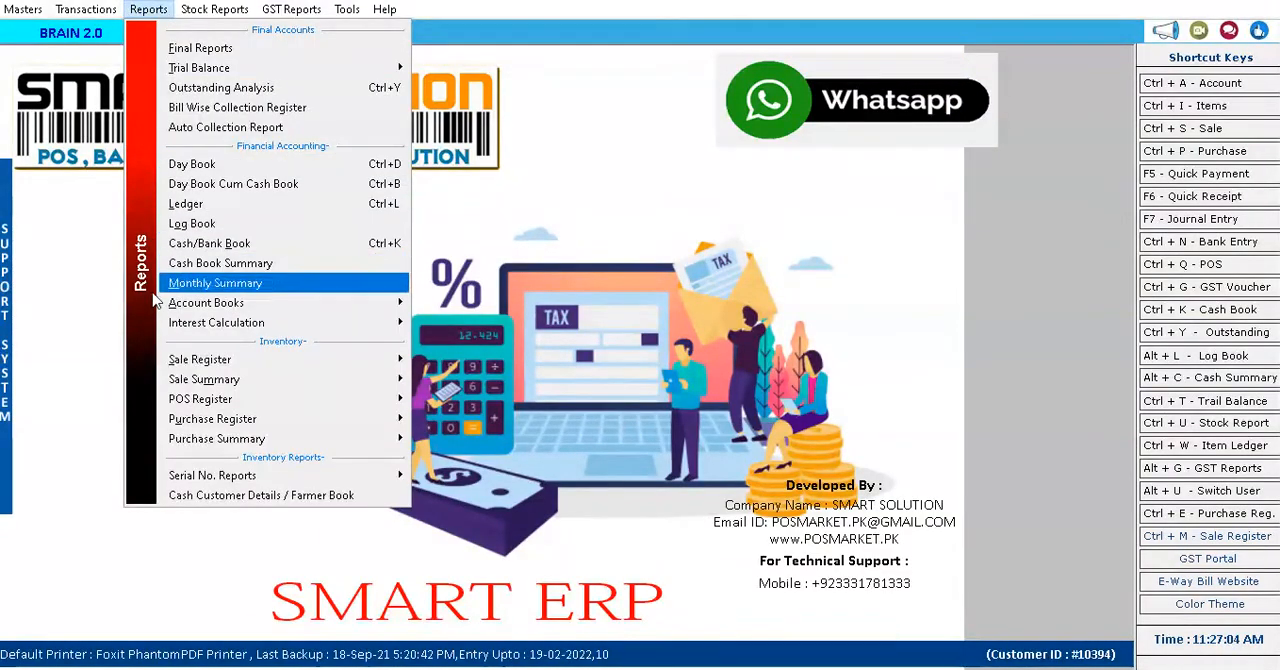
{"action": "mouse_move", "coordinate": [226, 384]}
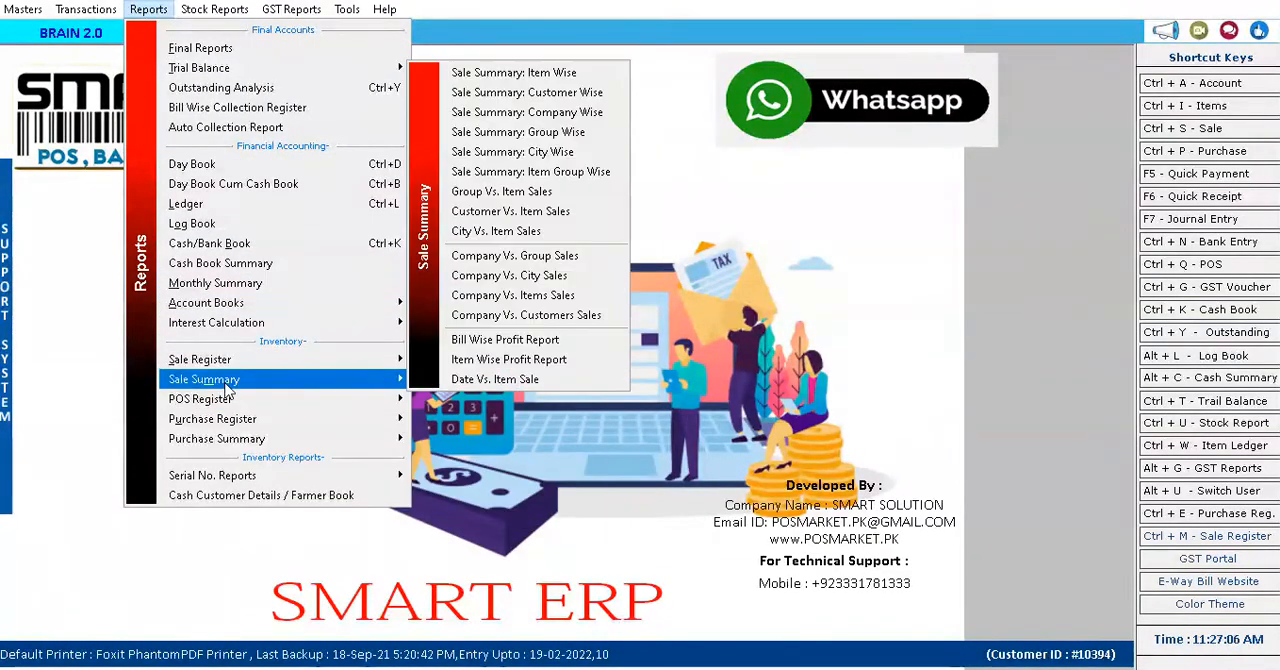
{"action": "mouse_move", "coordinate": [220, 421]}
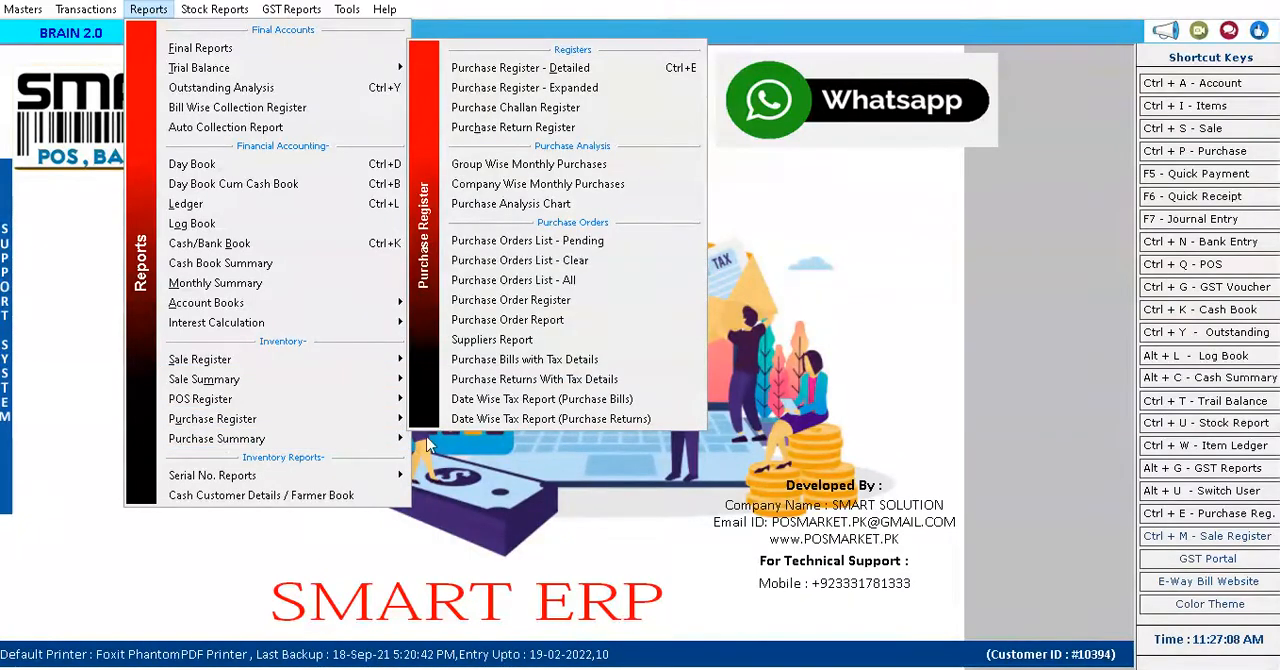
{"action": "left_click", "coordinate": [537, 68]}
{"action": "left_click", "coordinate": [538, 84]}
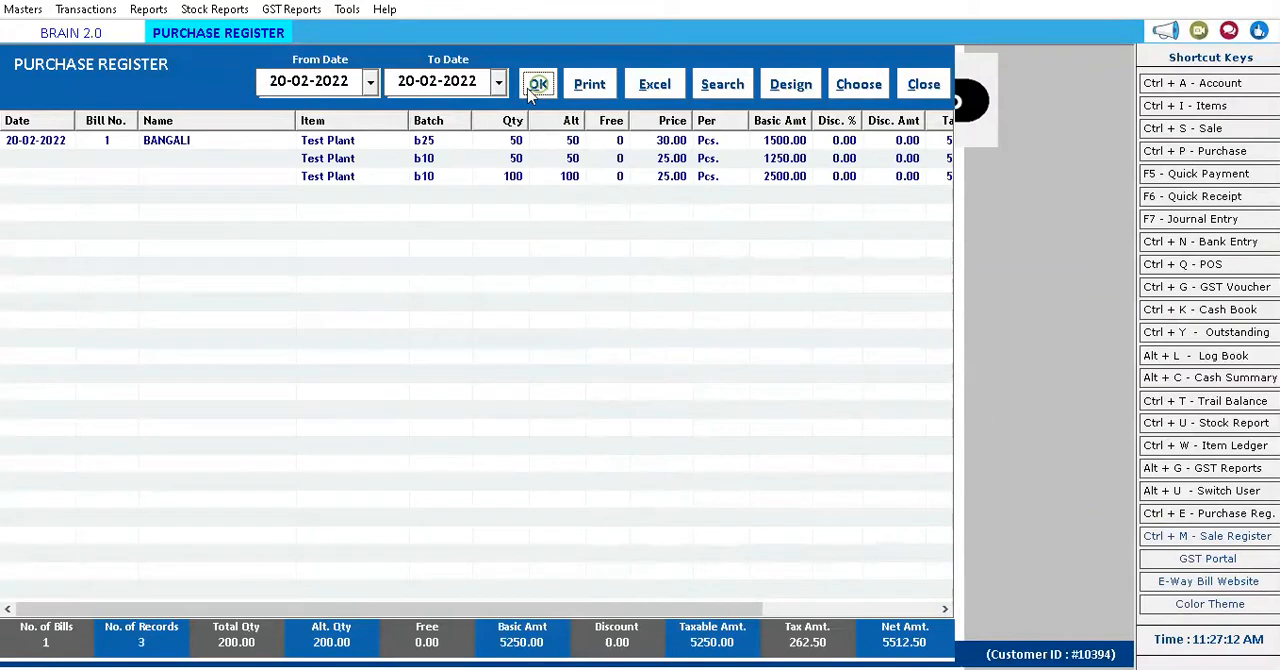
Examine the Test Plant batch rows, quantities and totals in the Purchase Register, and close the report.
{"action": "left_click", "coordinate": [85, 146]}
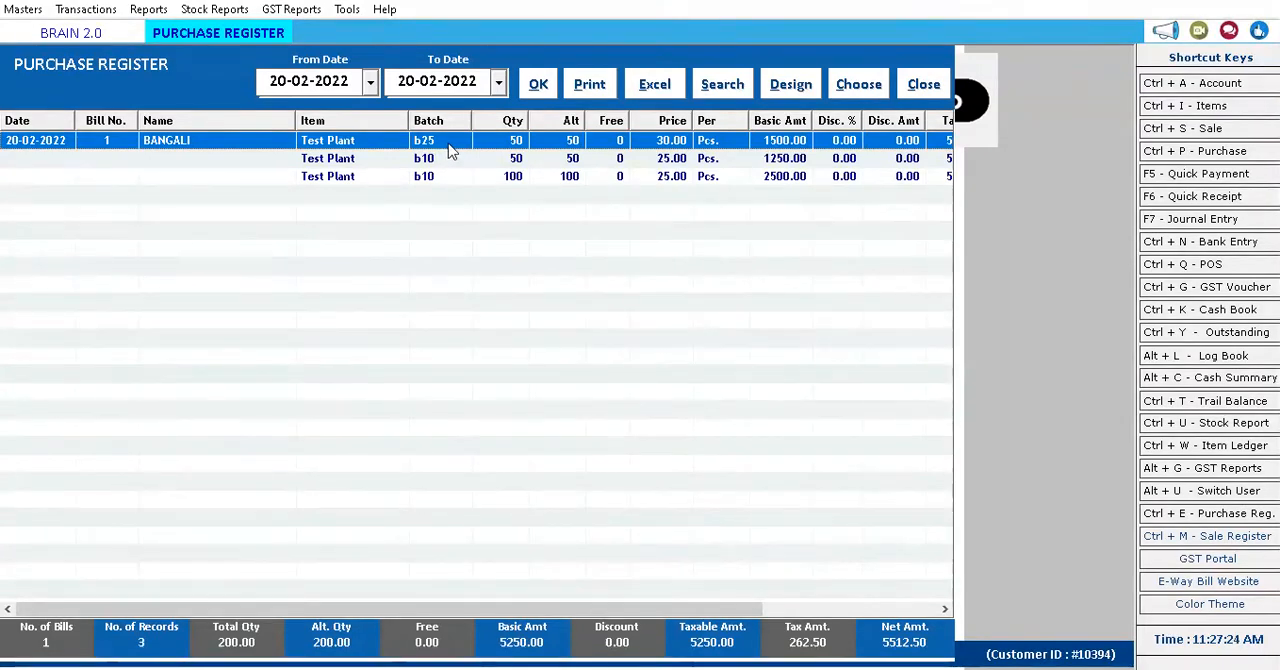
{"action": "left_click", "coordinate": [512, 158]}
{"action": "left_click", "coordinate": [520, 140]}
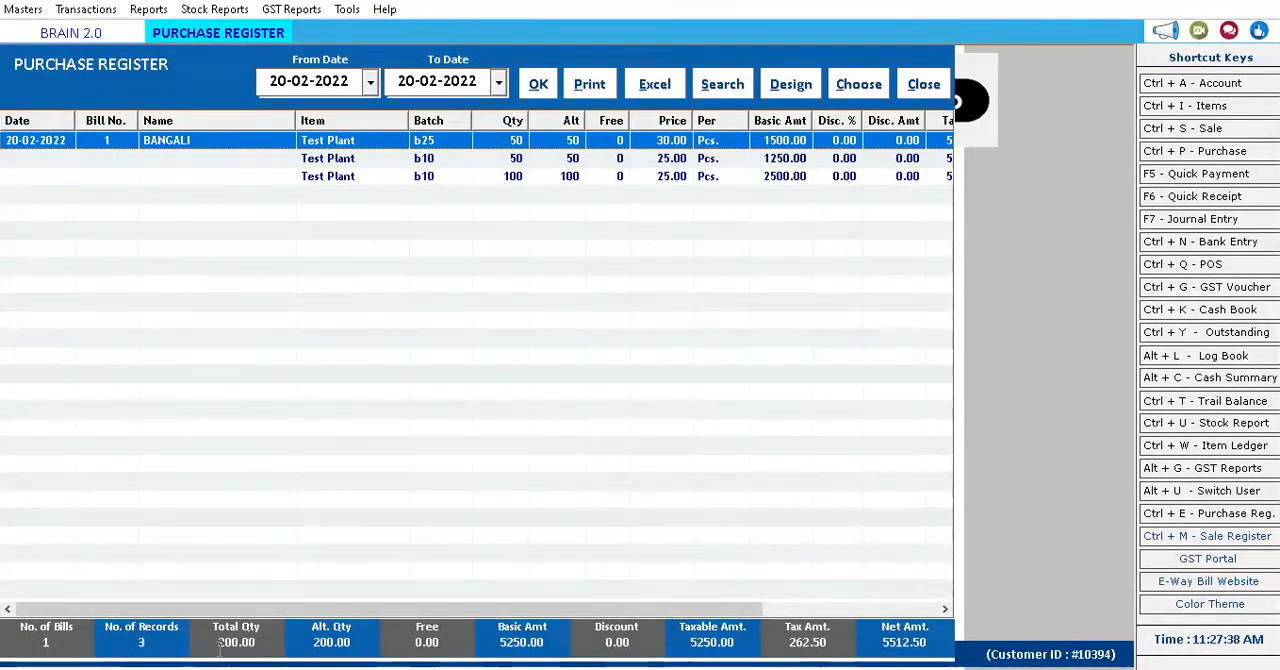
{"action": "left_click", "coordinate": [135, 642]}
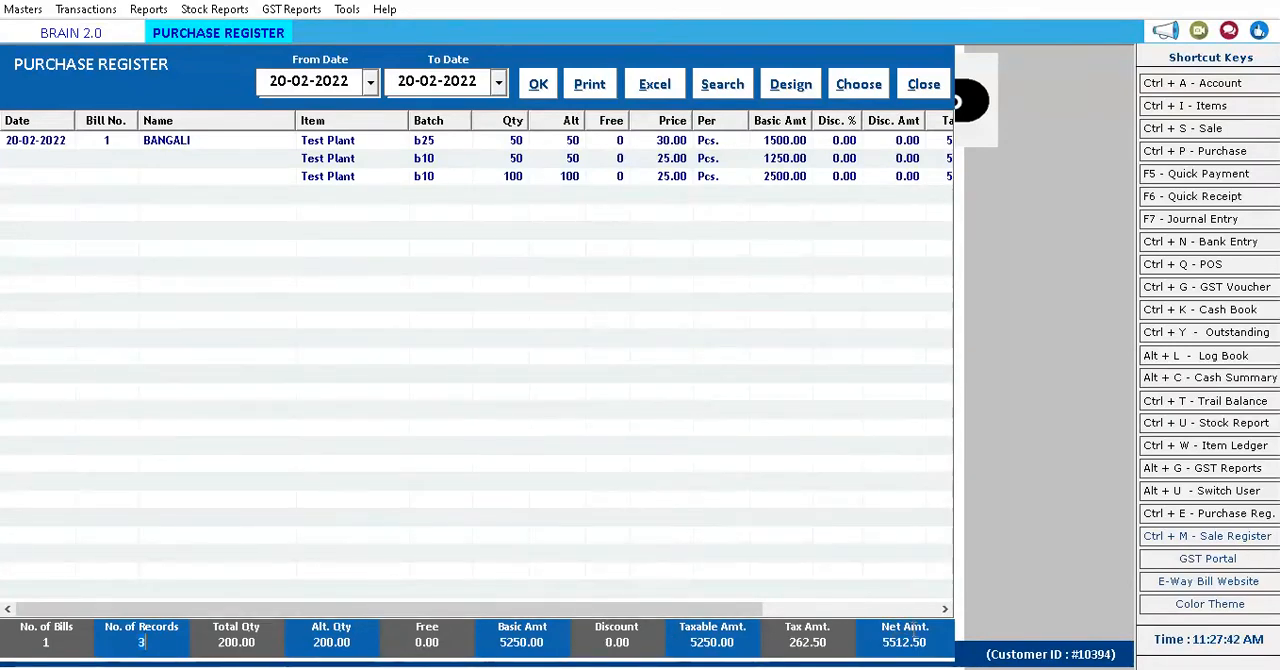
{"action": "left_click", "coordinate": [926, 88]}
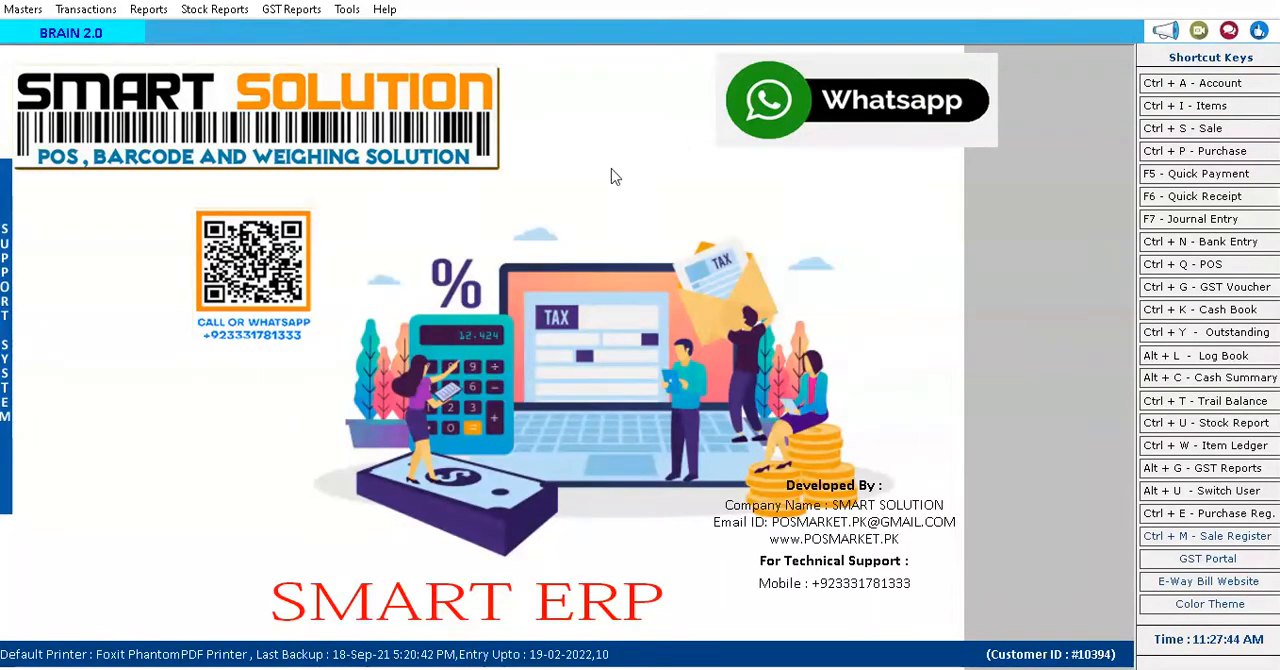